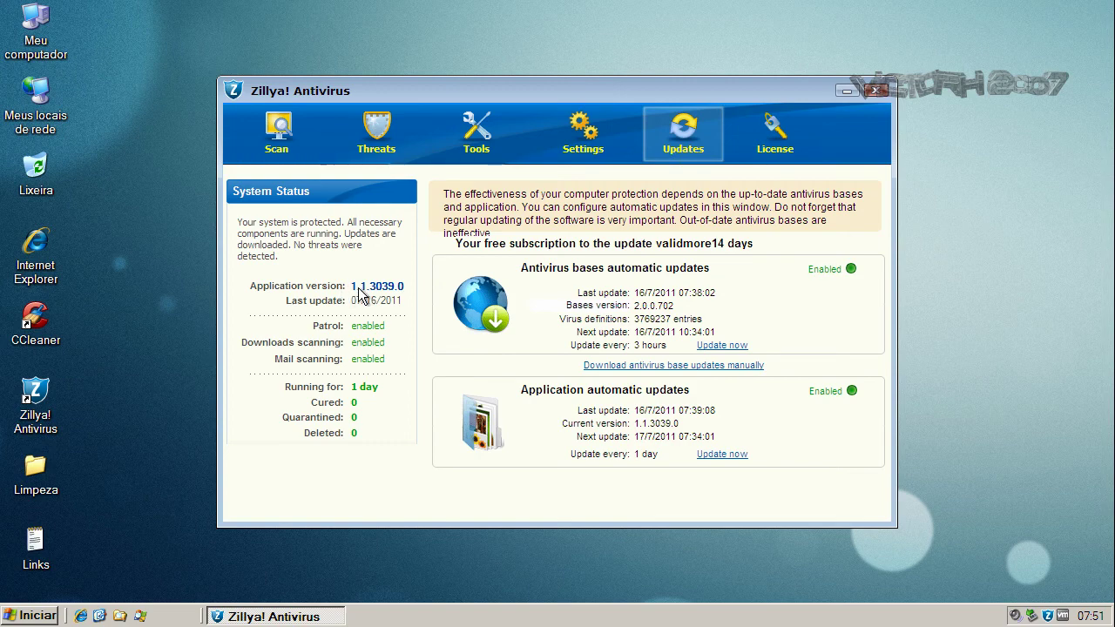
- Review the antivirus's Scan, Threats, Tools and Settings sections
left_click(310, 142)
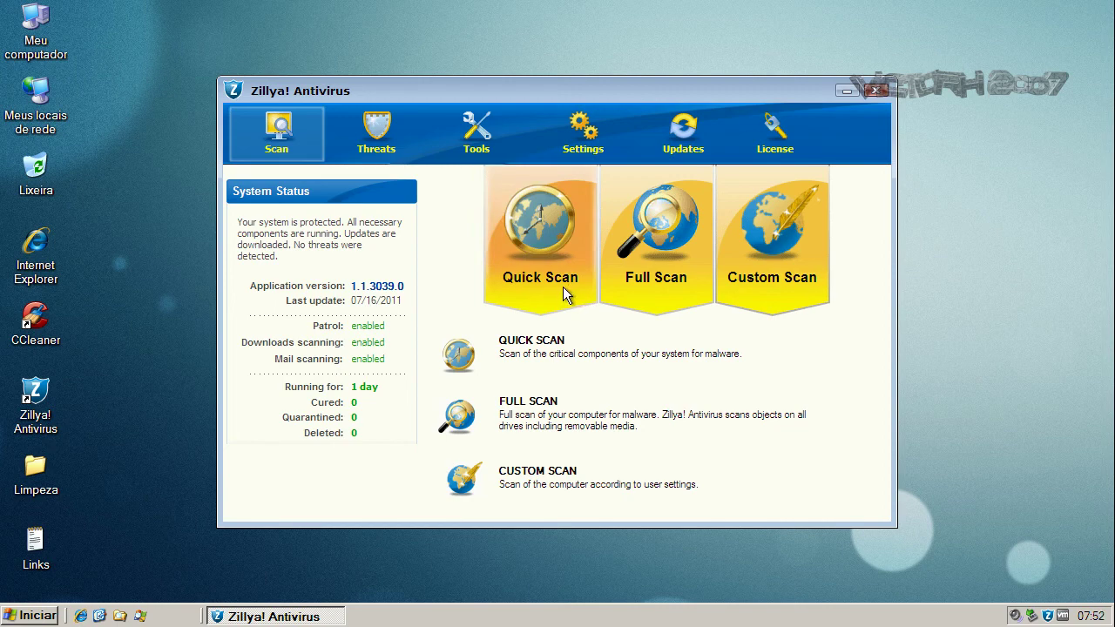
left_click(391, 144)
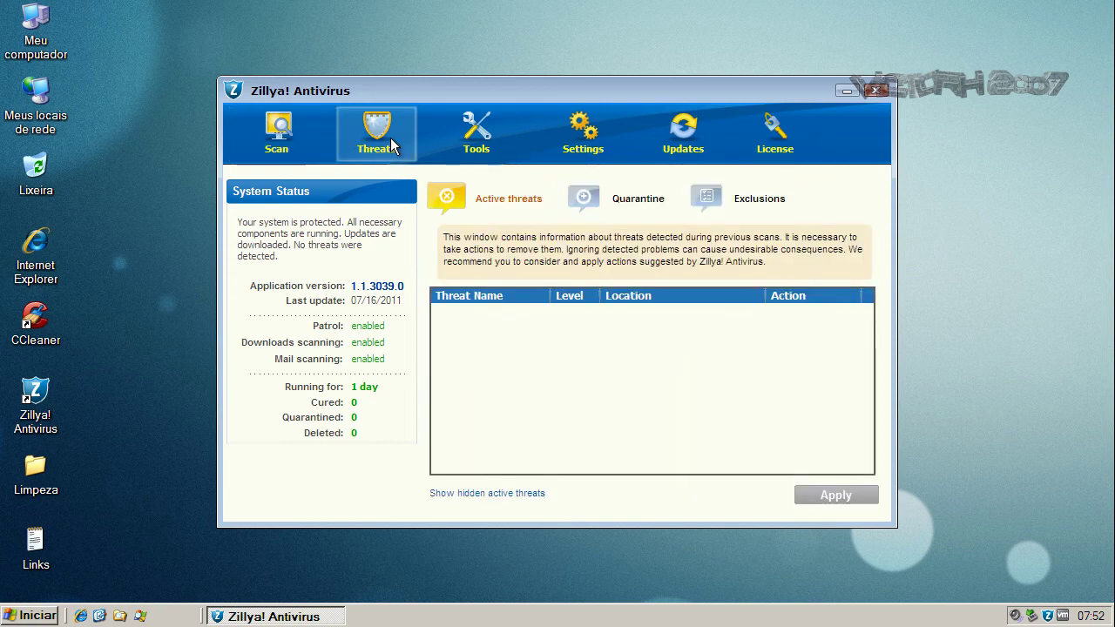
left_click(484, 150)
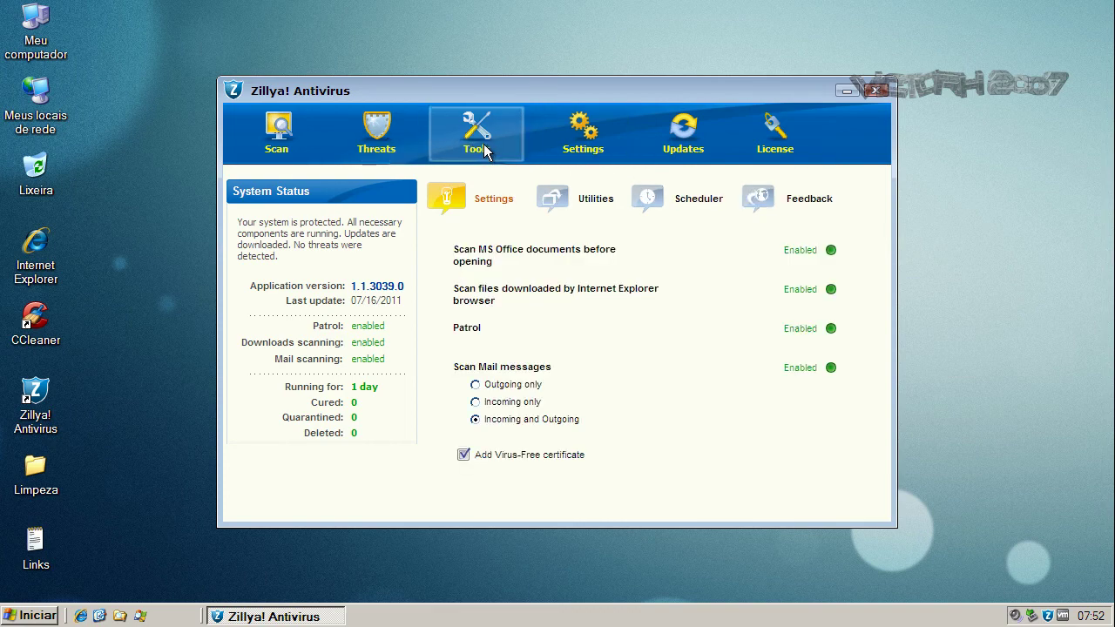
left_click(613, 133)
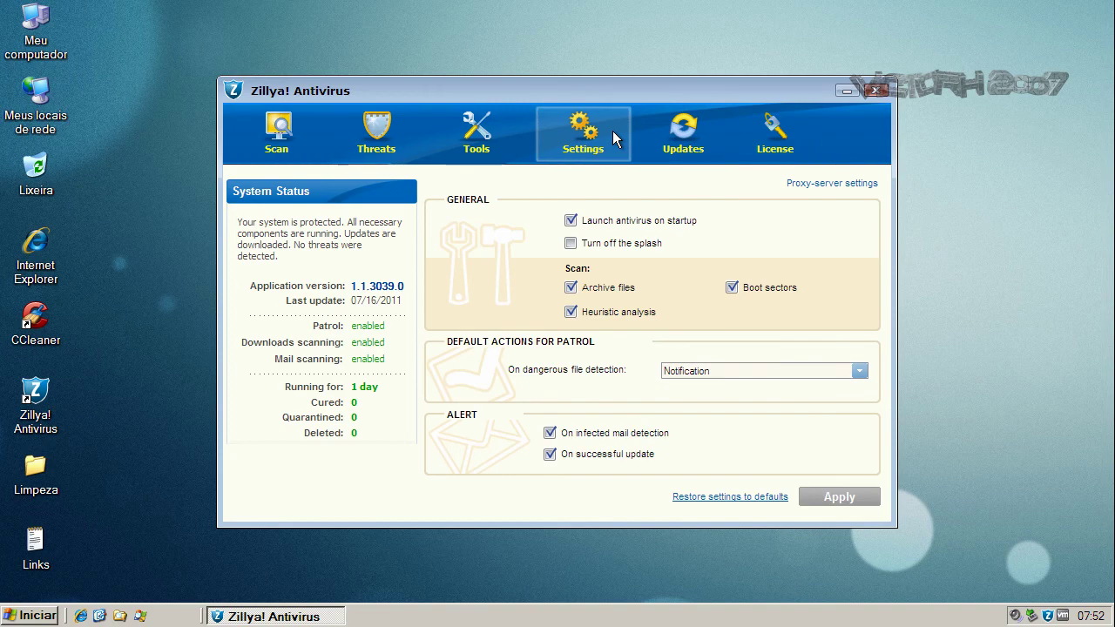
- Run manual updates of both the antivirus bases and the application
left_click(676, 134)
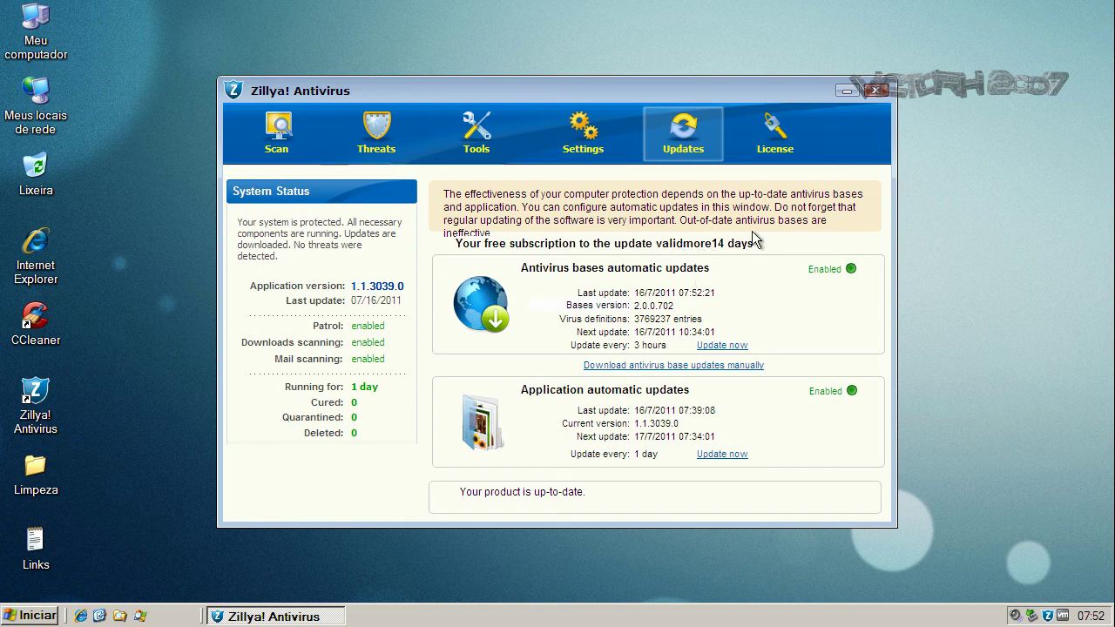
left_click(716, 455)
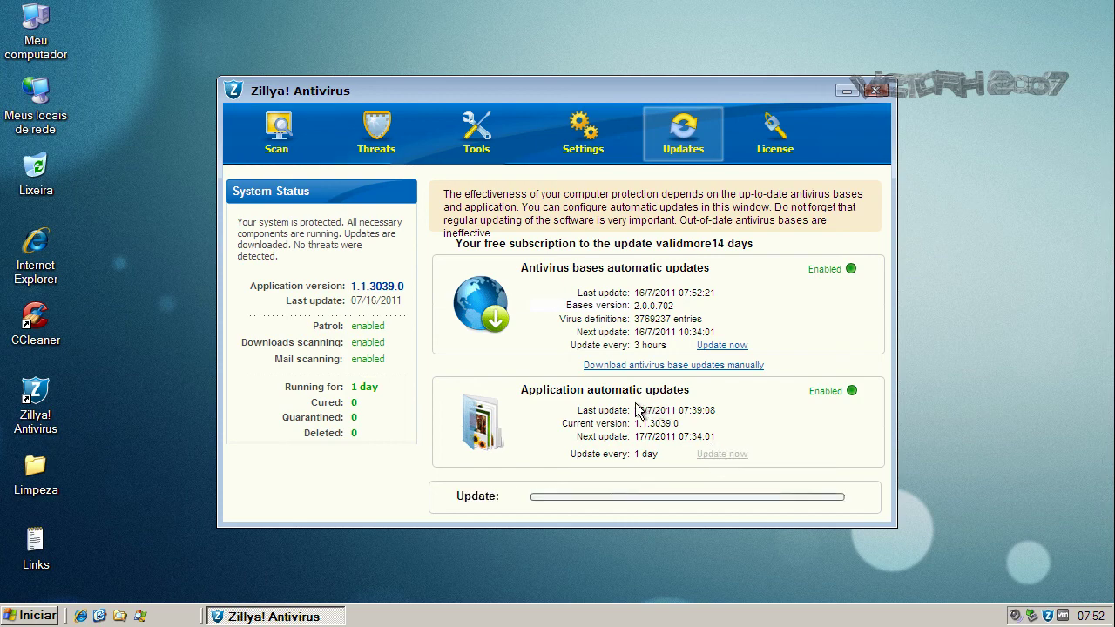
left_click(722, 345)
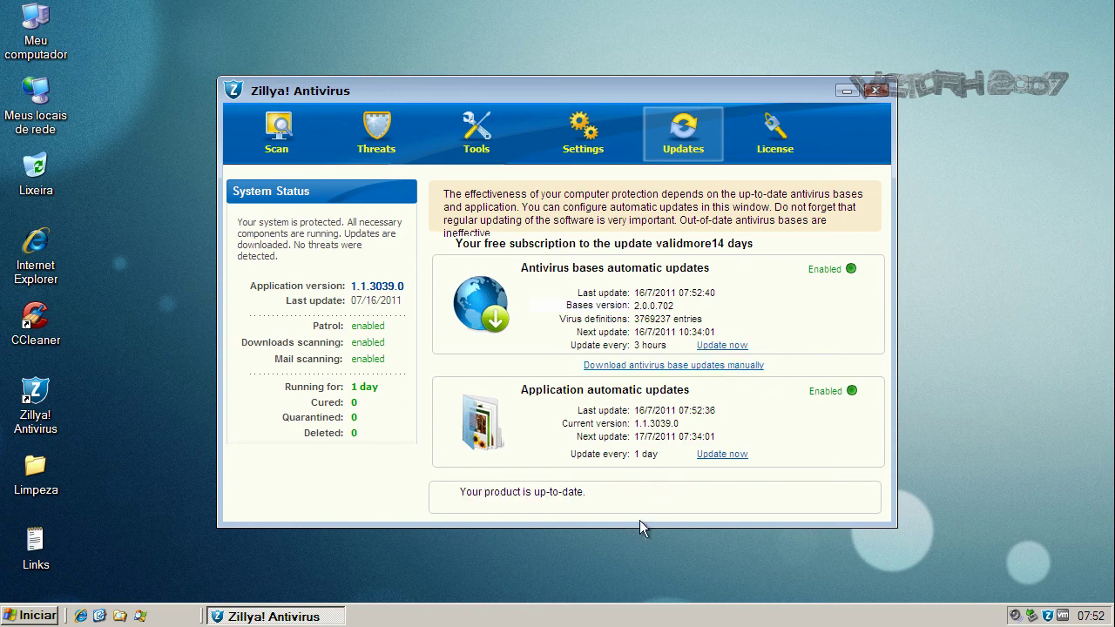
- View the premium License information and the scan options, and close the antivirus window
left_click(782, 139)
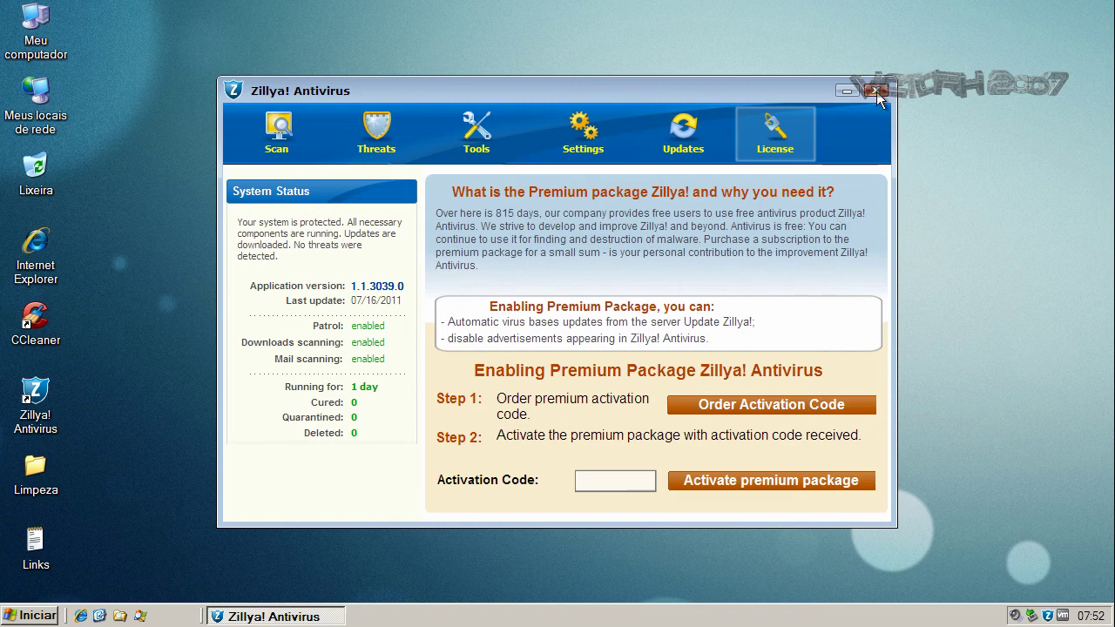
left_click(287, 142)
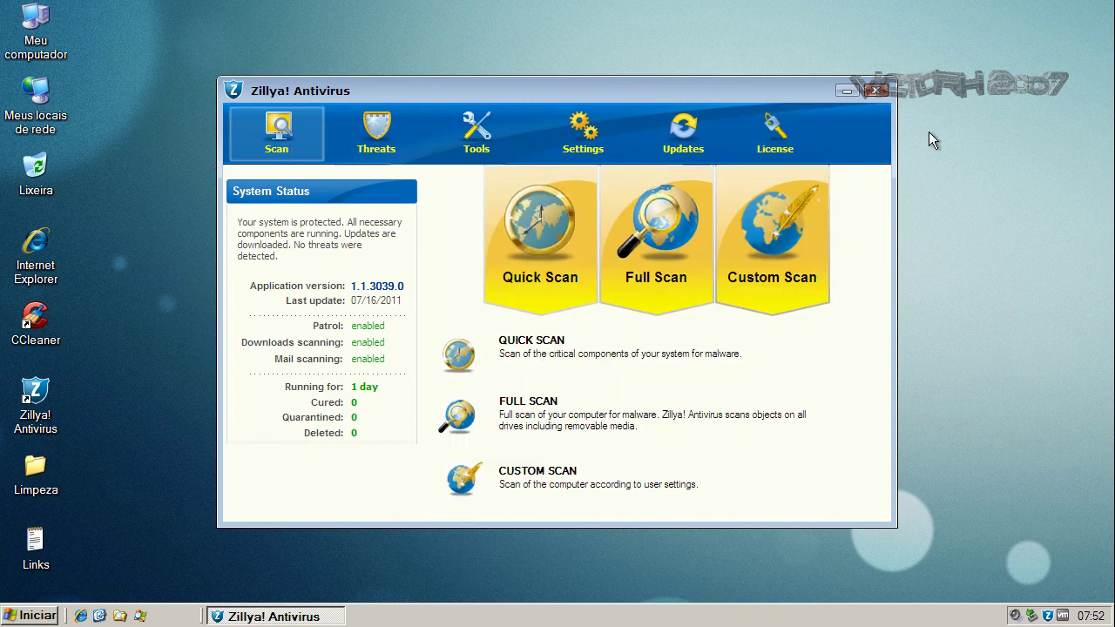
left_click(878, 91)
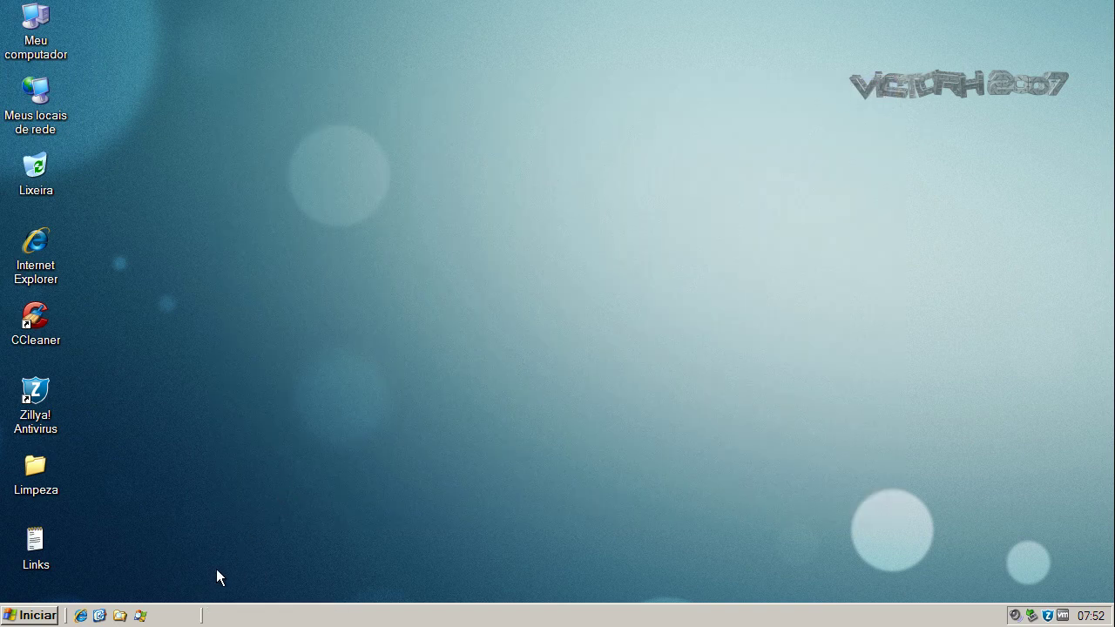
- Examine the memory use of zillya.exe, ZavAux.exe and ZavCore.exe in Process Explorer, and minimize it
left_click(140, 615)
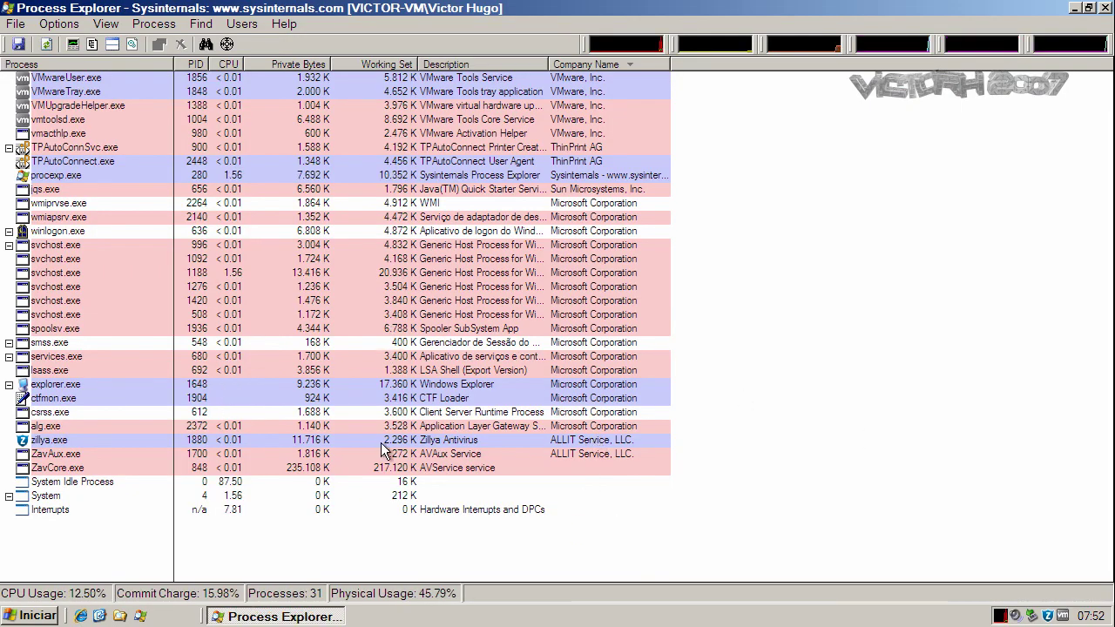
left_click(457, 442)
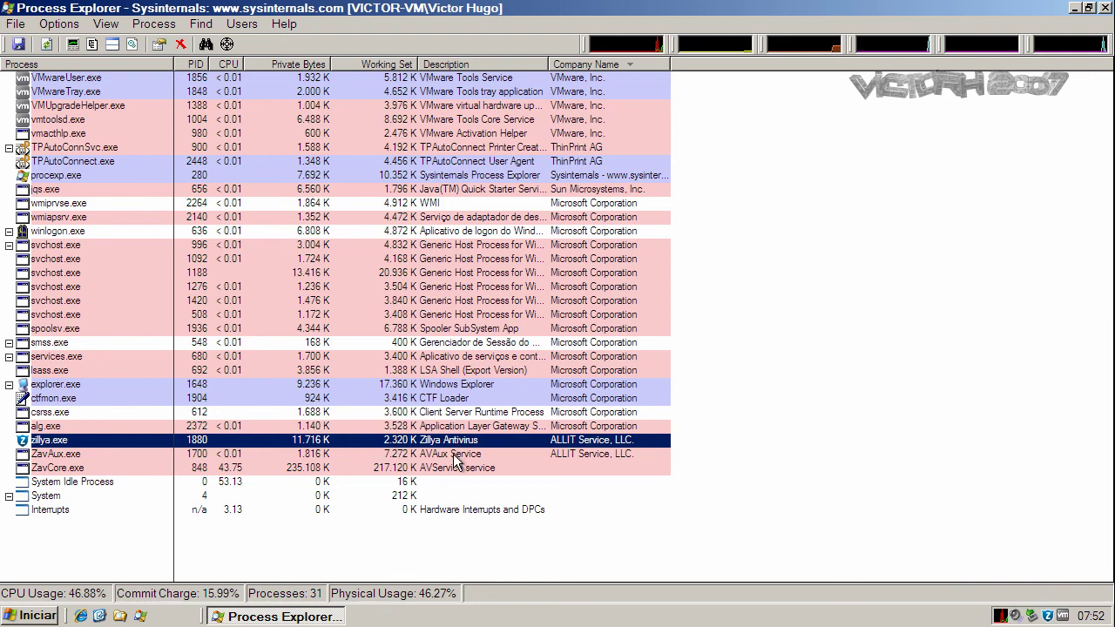
left_click(458, 455)
left_click(455, 471)
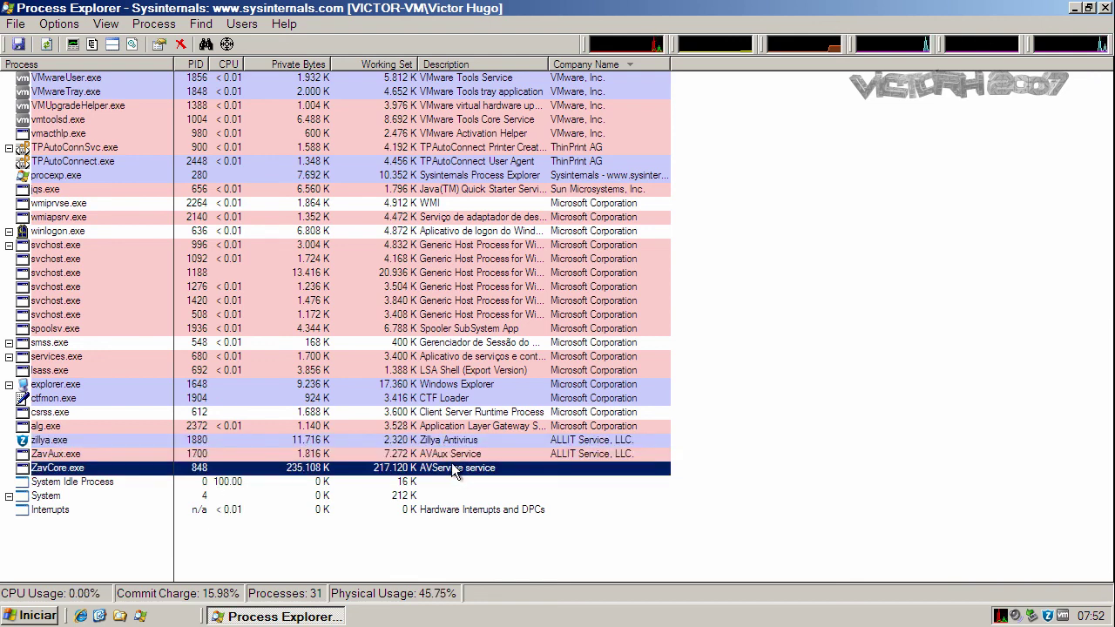
left_click(450, 441)
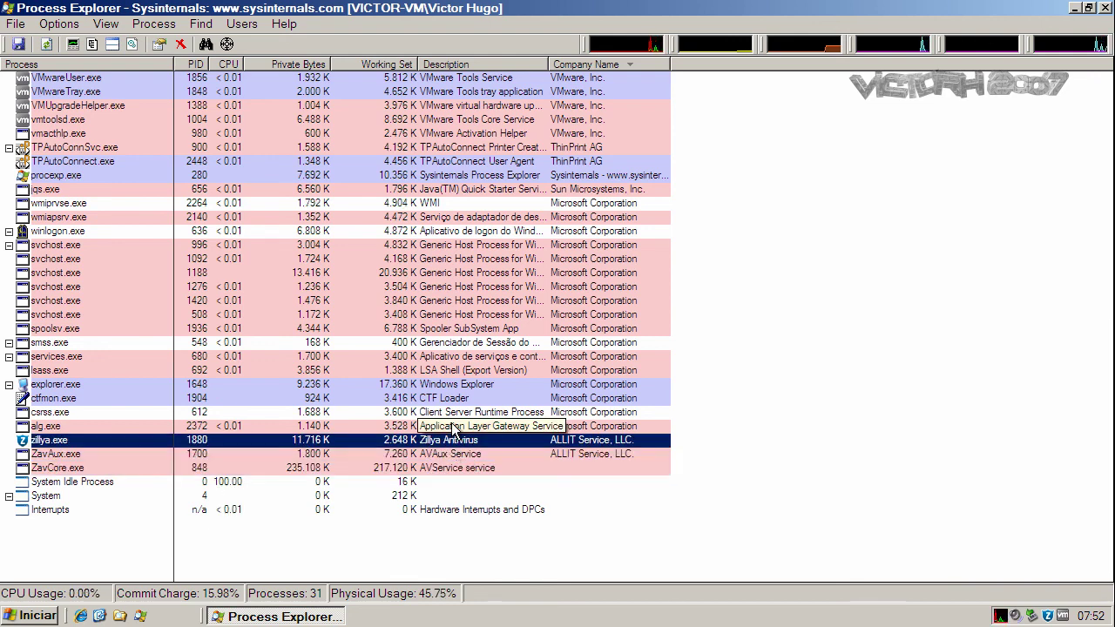
left_click(451, 450)
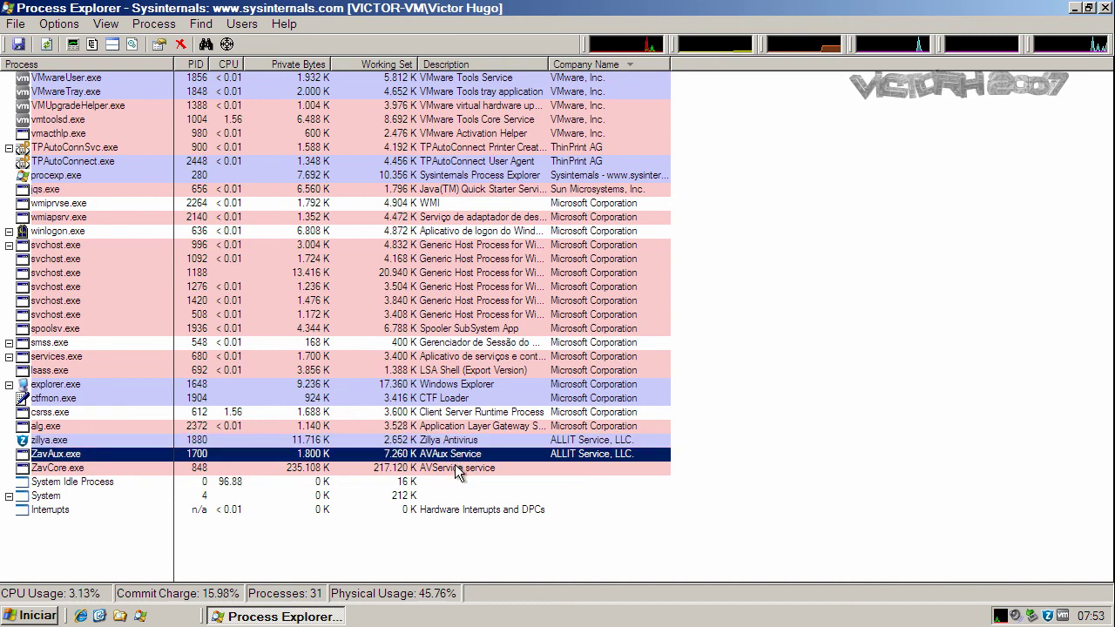
left_click(456, 470)
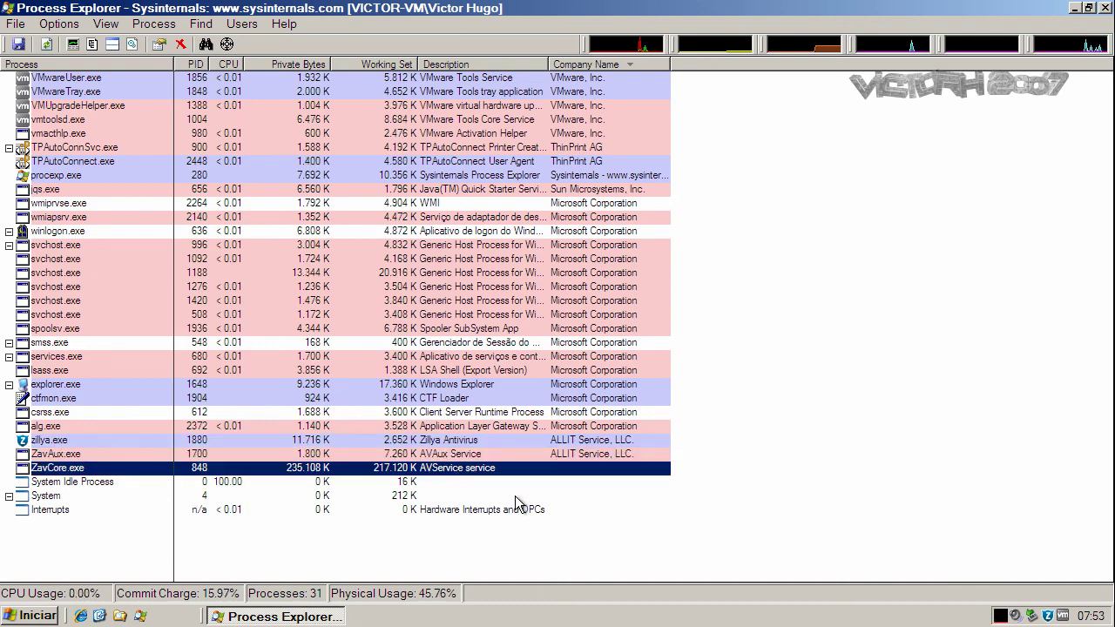
left_click(395, 441)
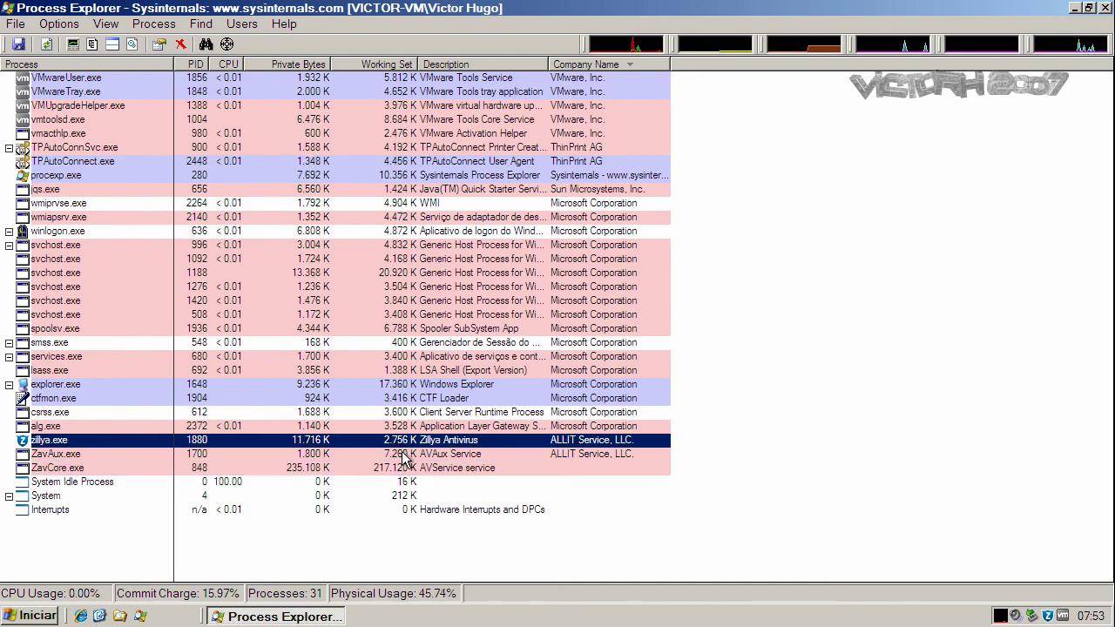
left_click(402, 453)
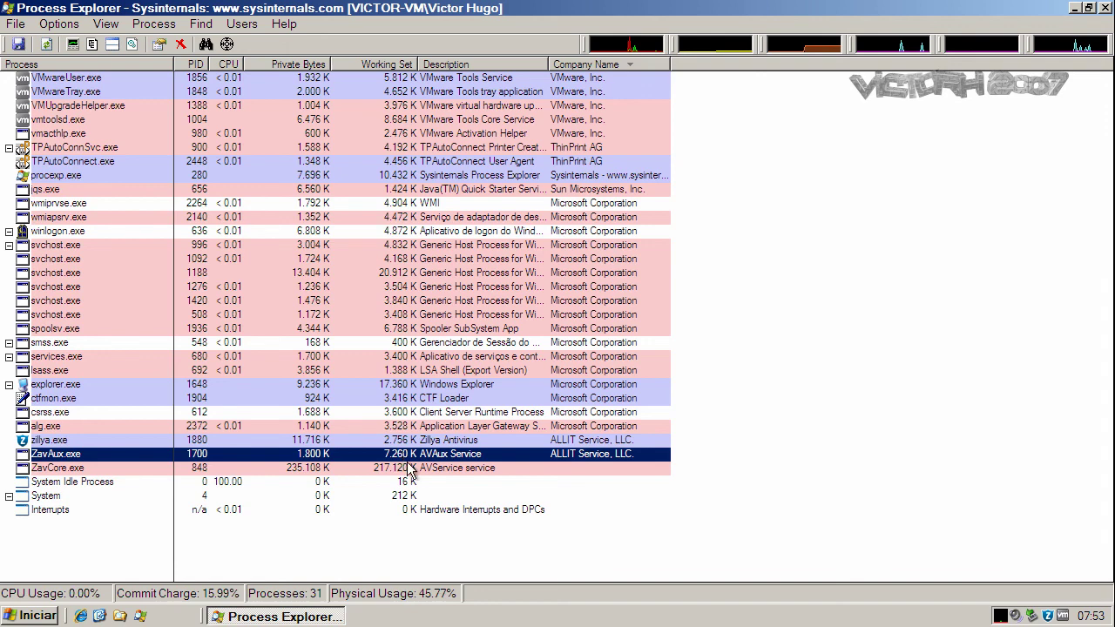
left_click(410, 471)
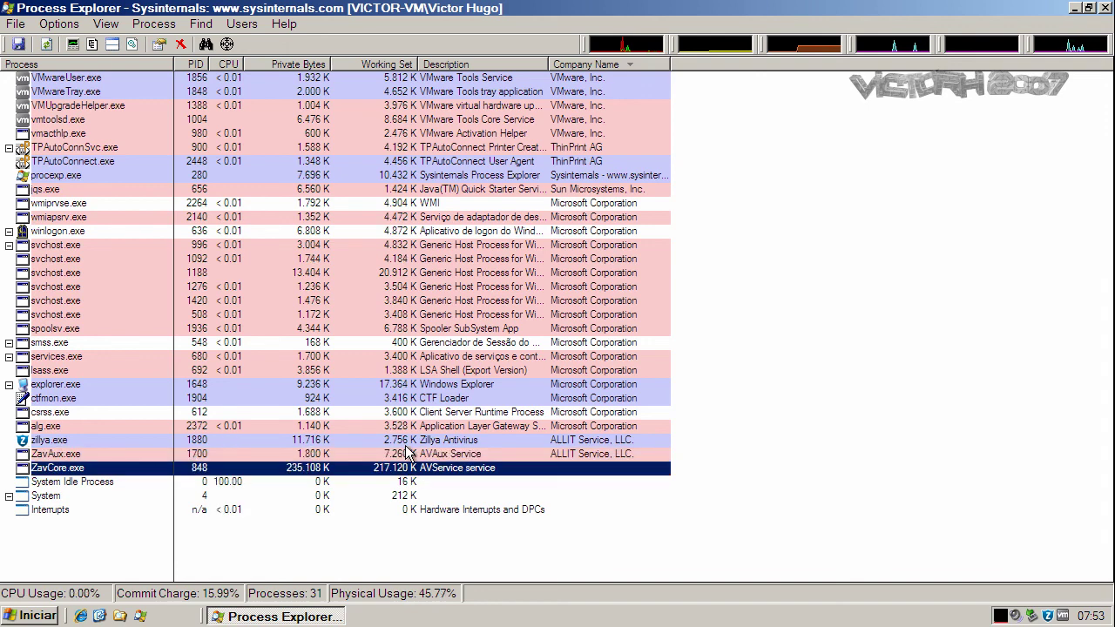
left_click(407, 442)
left_click(419, 455)
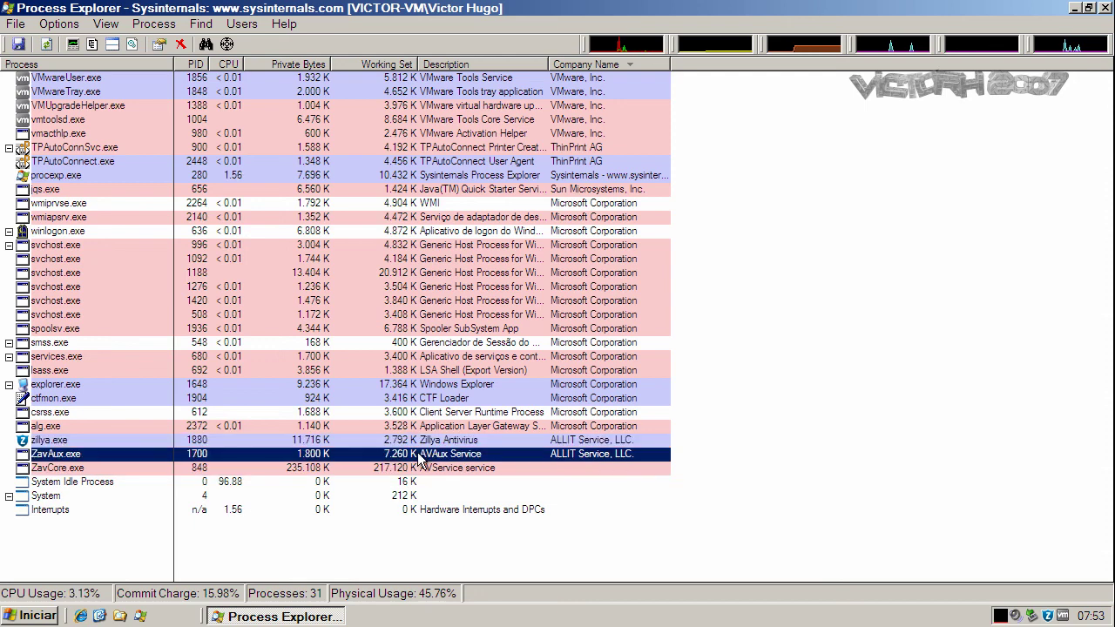
left_click(446, 440)
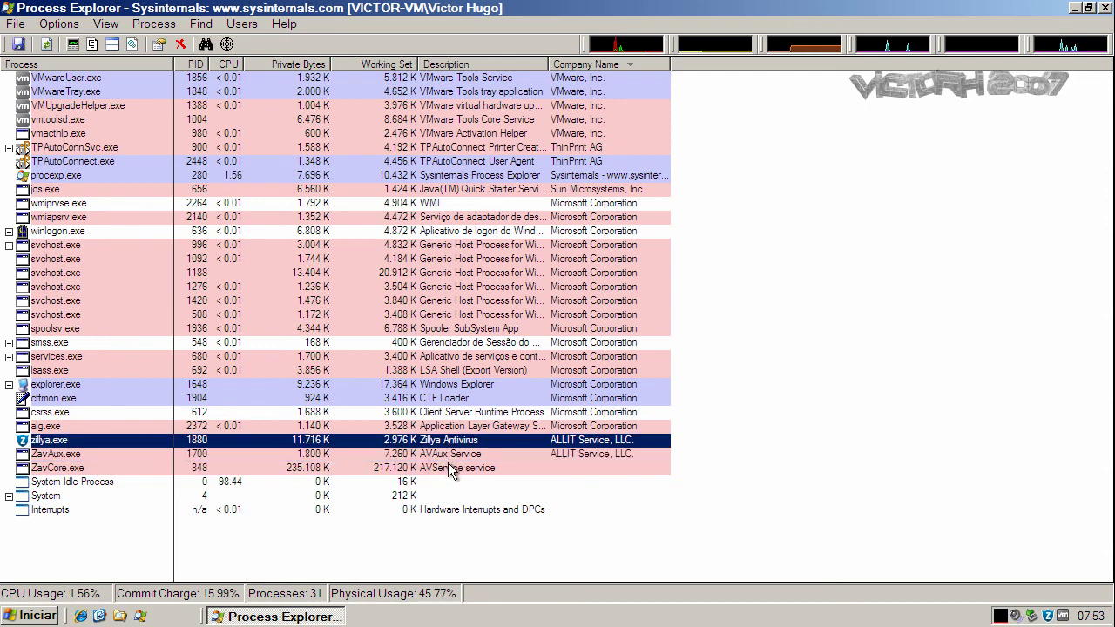
left_click(451, 468)
left_click(453, 454)
left_click(455, 441)
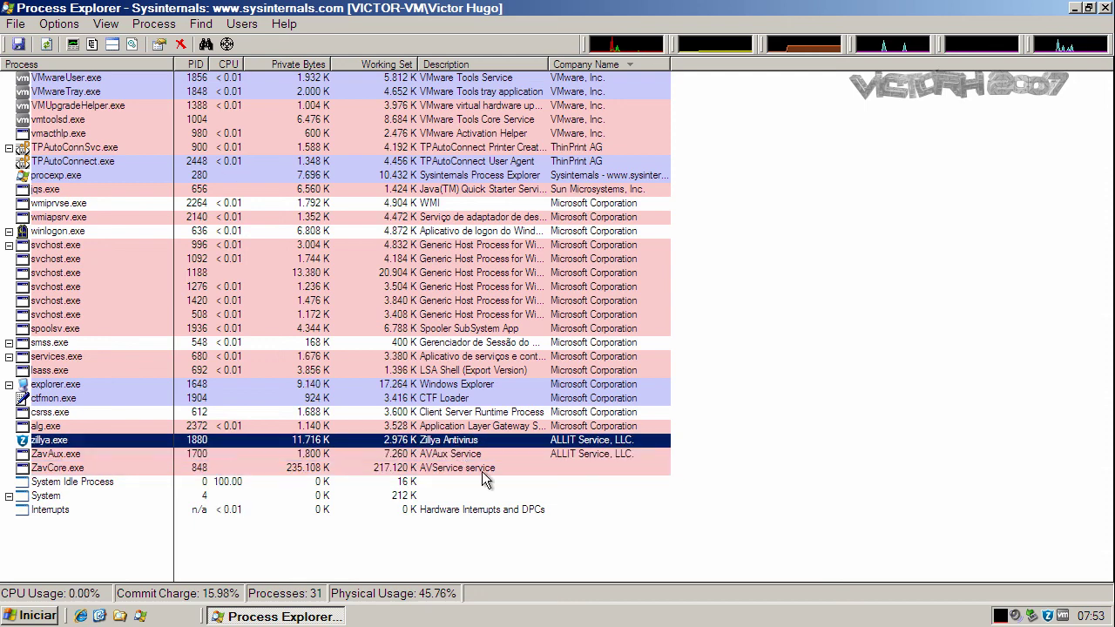
left_click(481, 469)
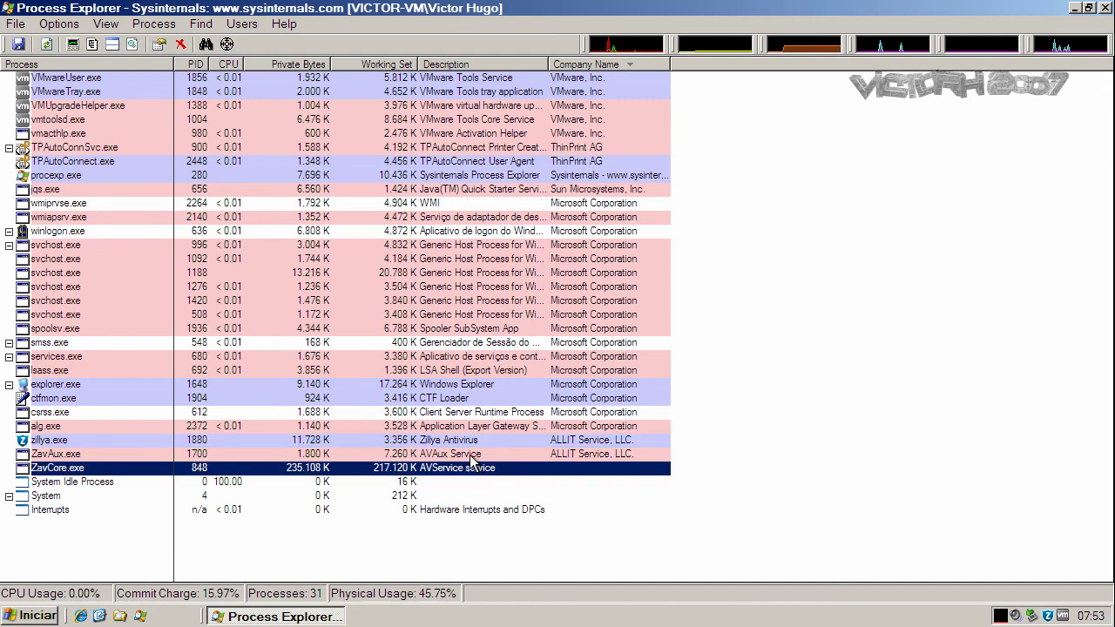
left_click(470, 455)
left_click(471, 442)
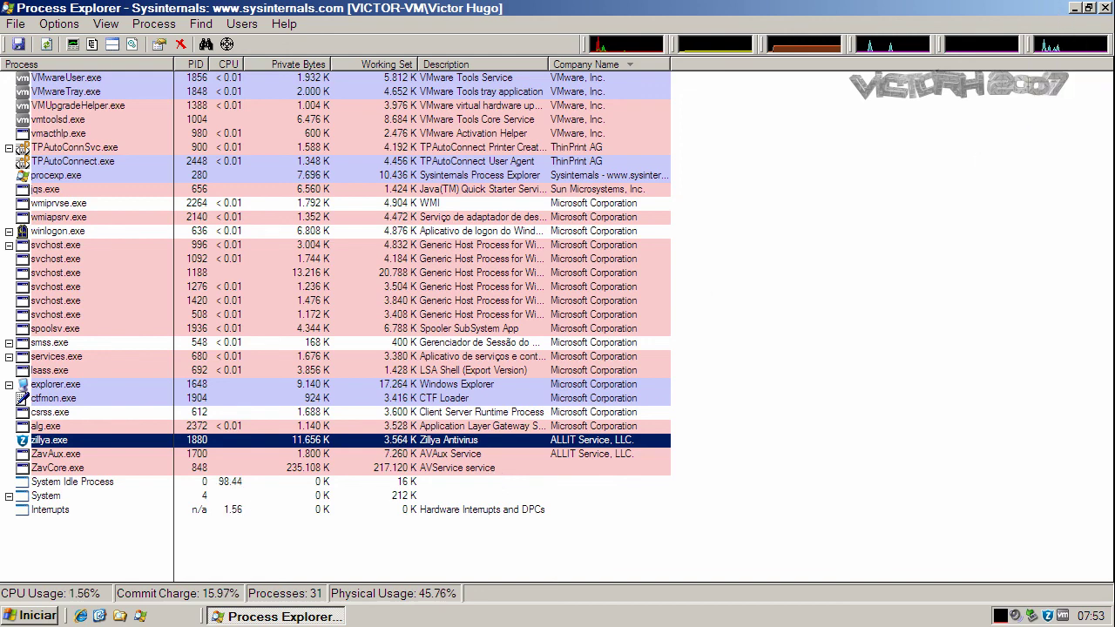
left_click(1071, 8)
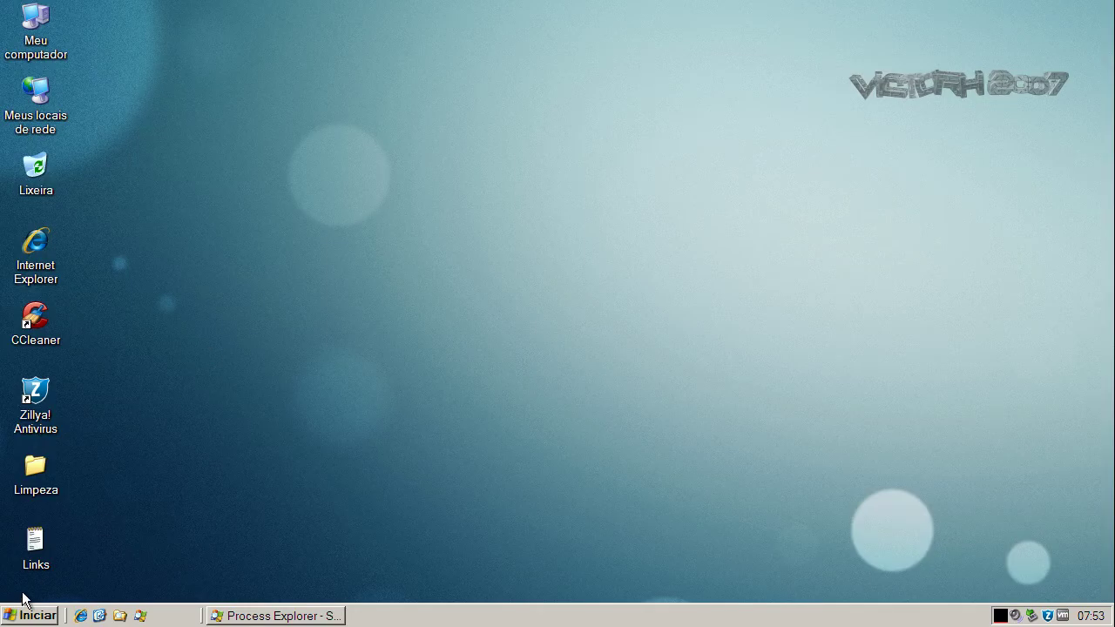
- Copy the first link, pinoycentral.org/test/mhine.exe, from the Links text file on the desktop and minimize the file
double_click(36, 544)
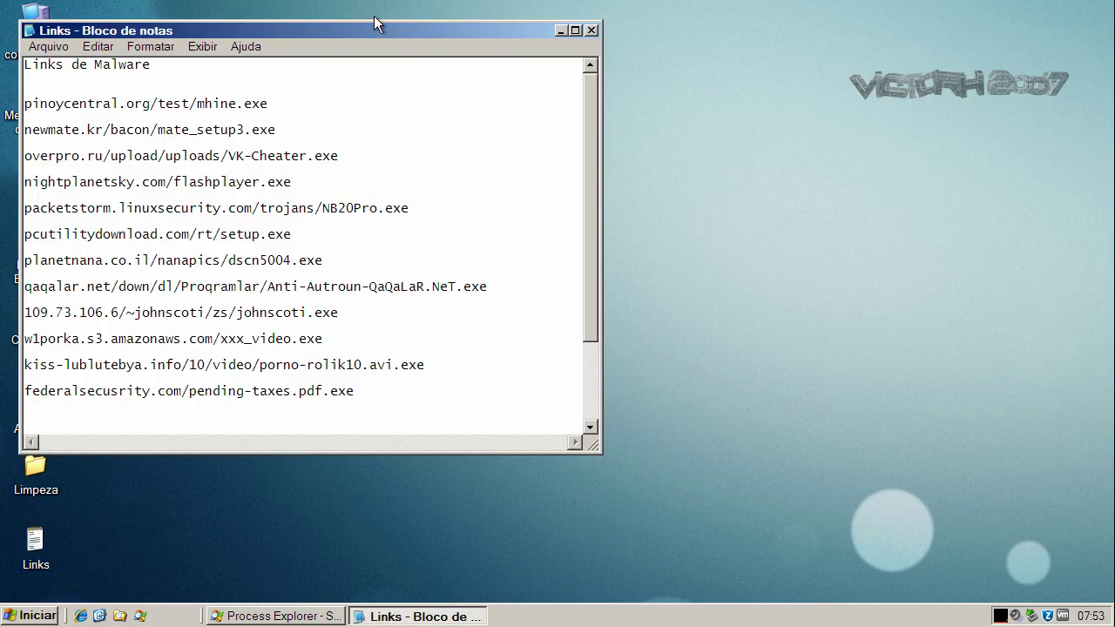
double_click(82, 104)
right_click(82, 105)
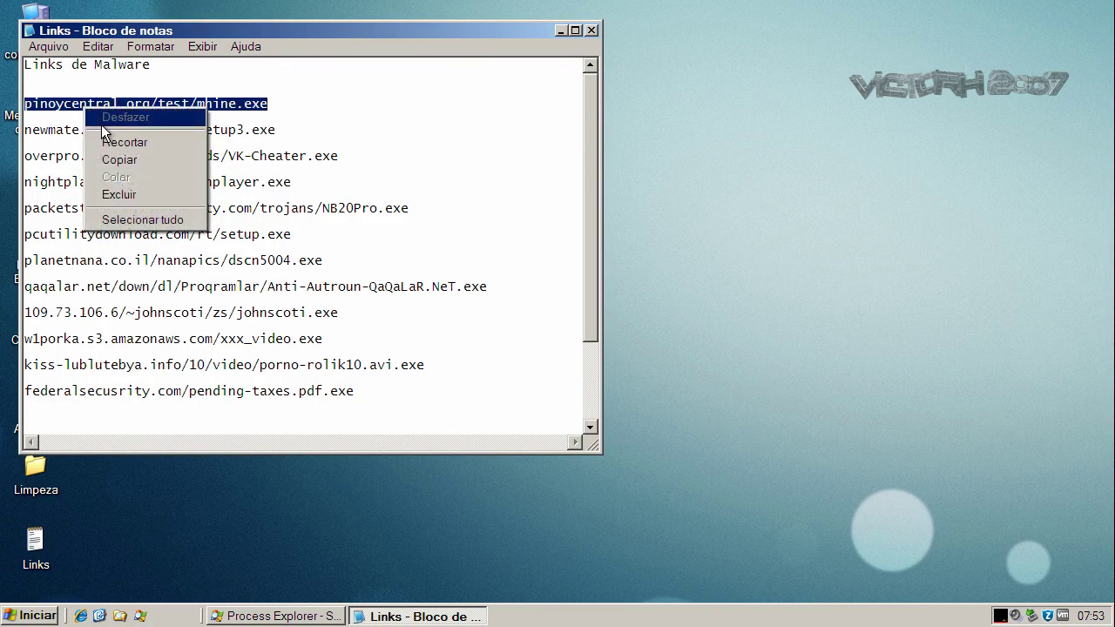
left_click(119, 159)
left_click(559, 30)
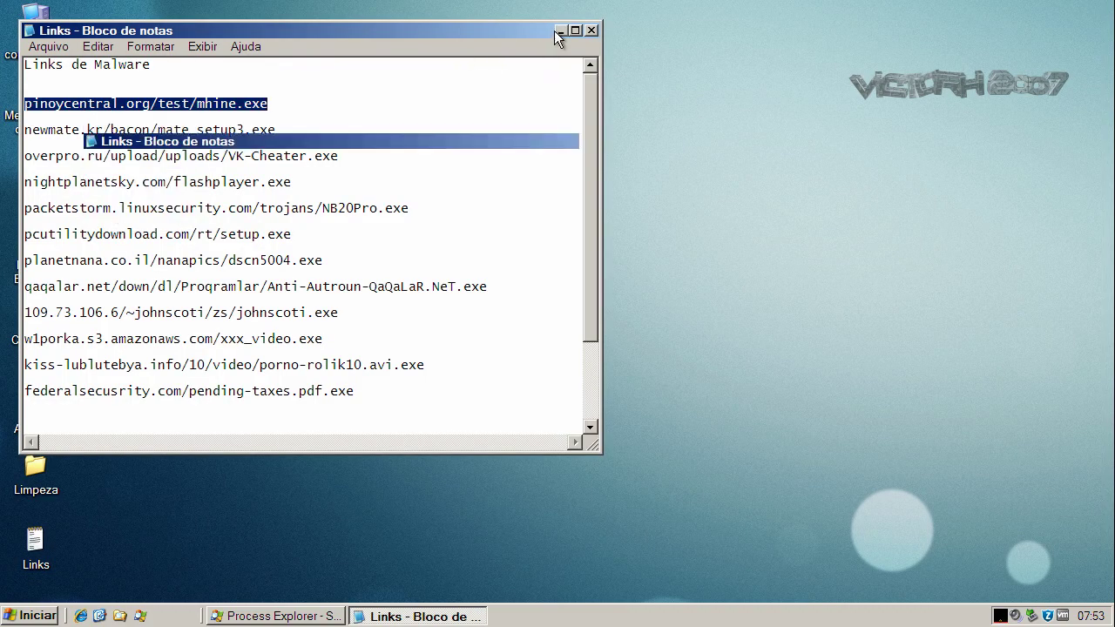
- Load the copied link in Internet Explorer and run the downloaded mhine.exe, accepting the security warnings
left_click(80, 616)
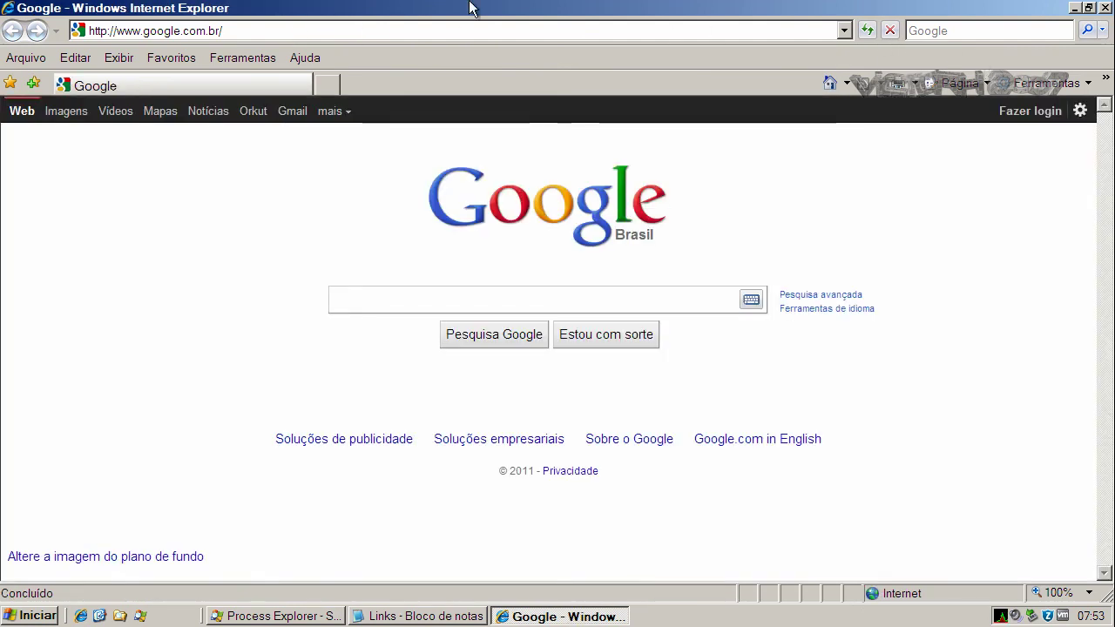
left_click(286, 30)
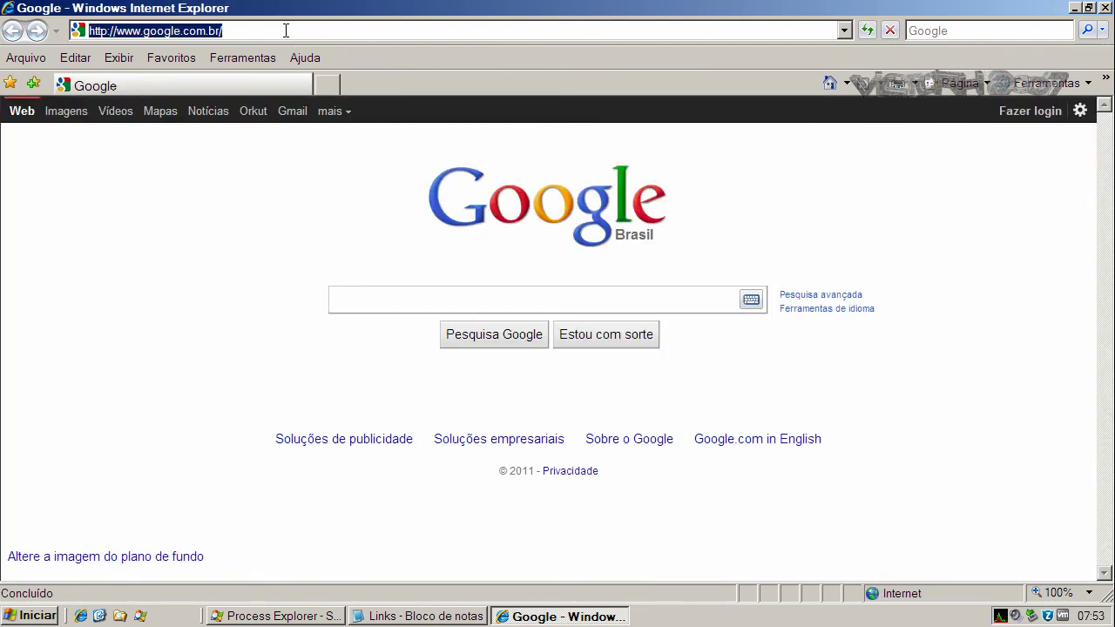
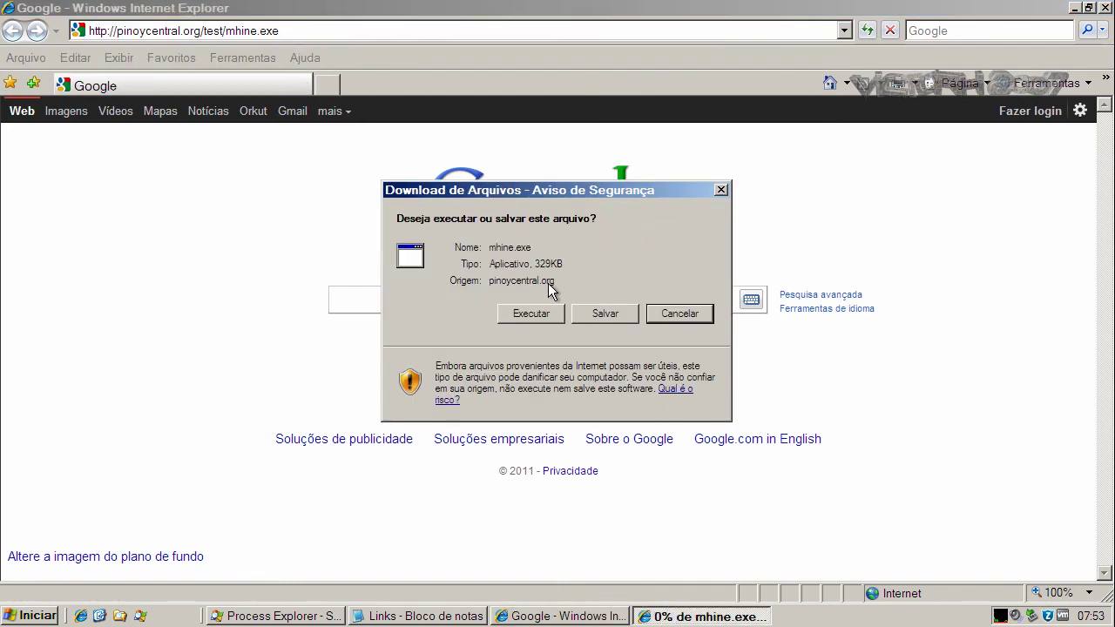
left_click(542, 315)
left_click(613, 290)
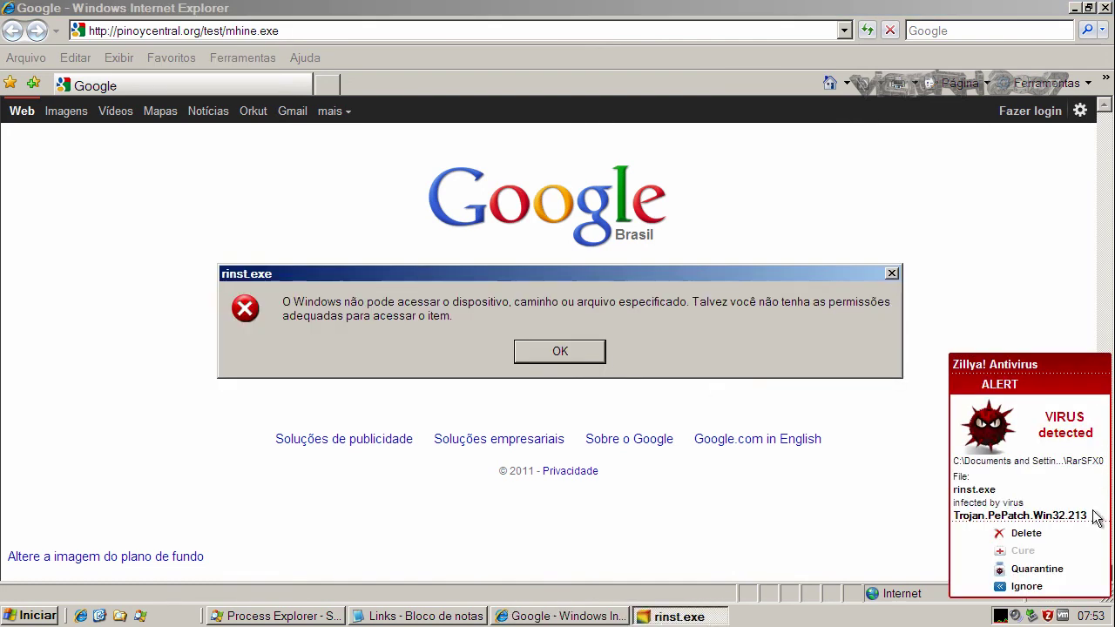
- Dismiss the rinst.exe error and delete the infected rinst.exe file through the antivirus alert
left_click(588, 352)
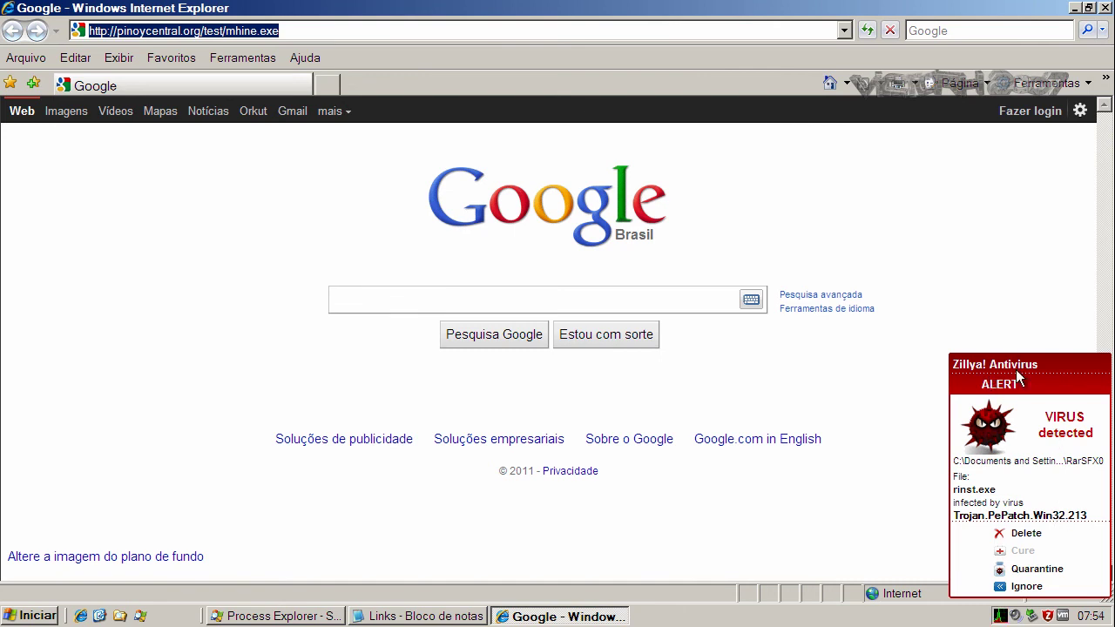
left_click(1028, 535)
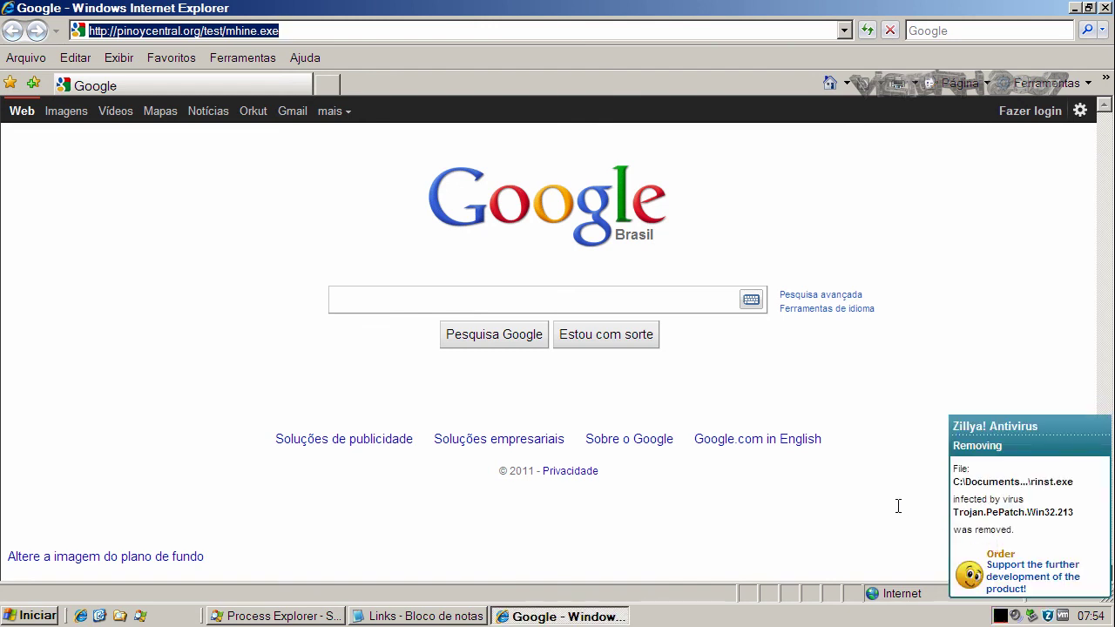
- Copy the second link, newmate.kr/bacon/mate_setup3.exe, from the Links text file and minimize the file
left_click(401, 617)
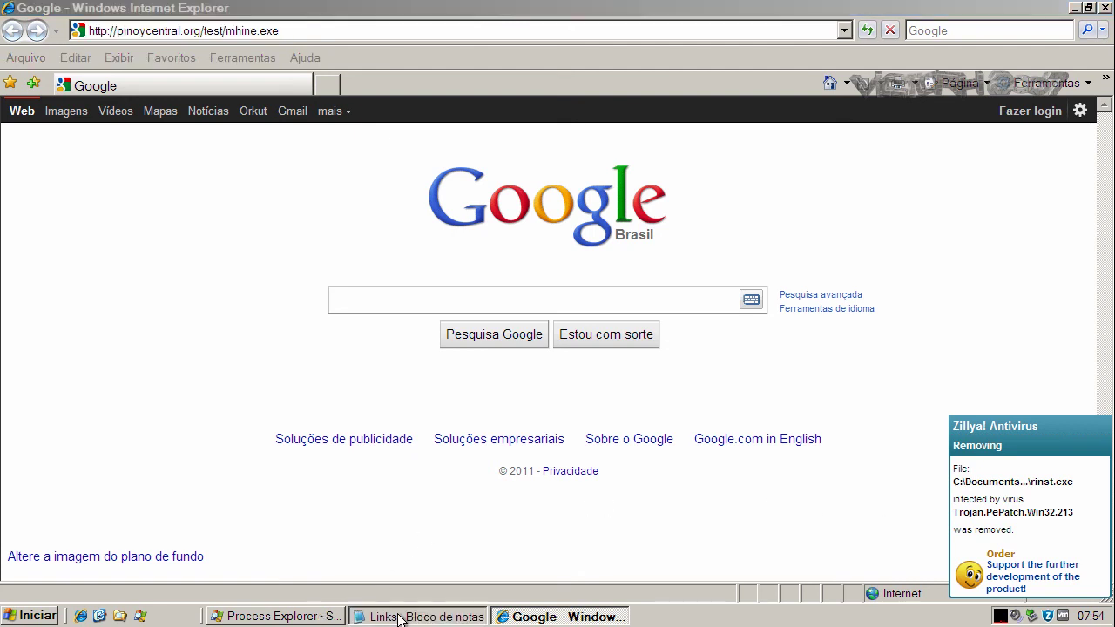
double_click(231, 130)
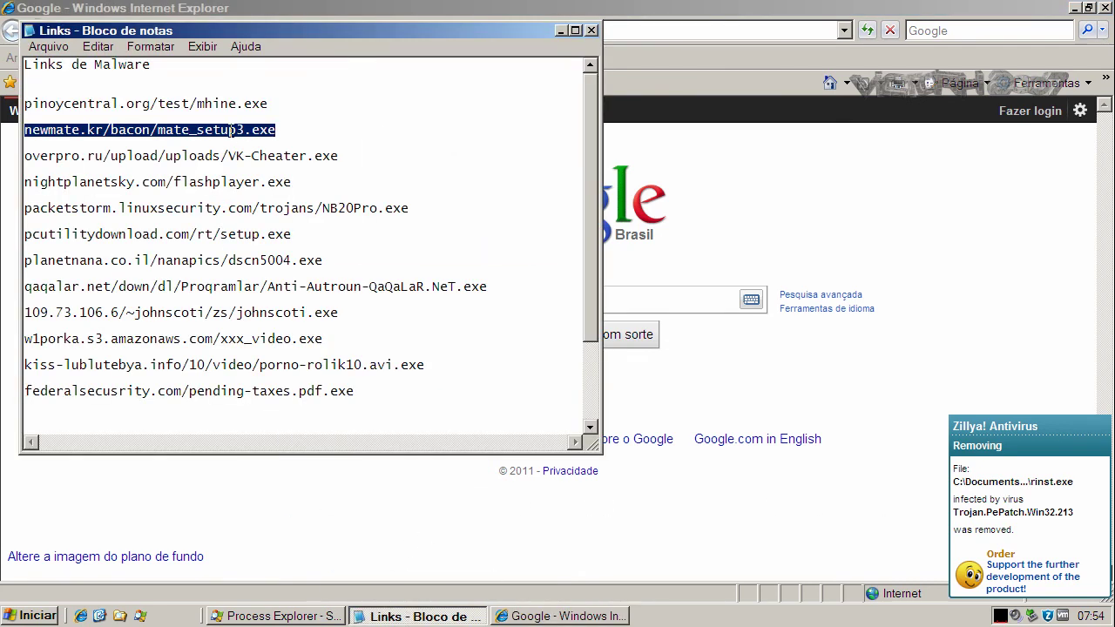
right_click(232, 129)
left_click(267, 181)
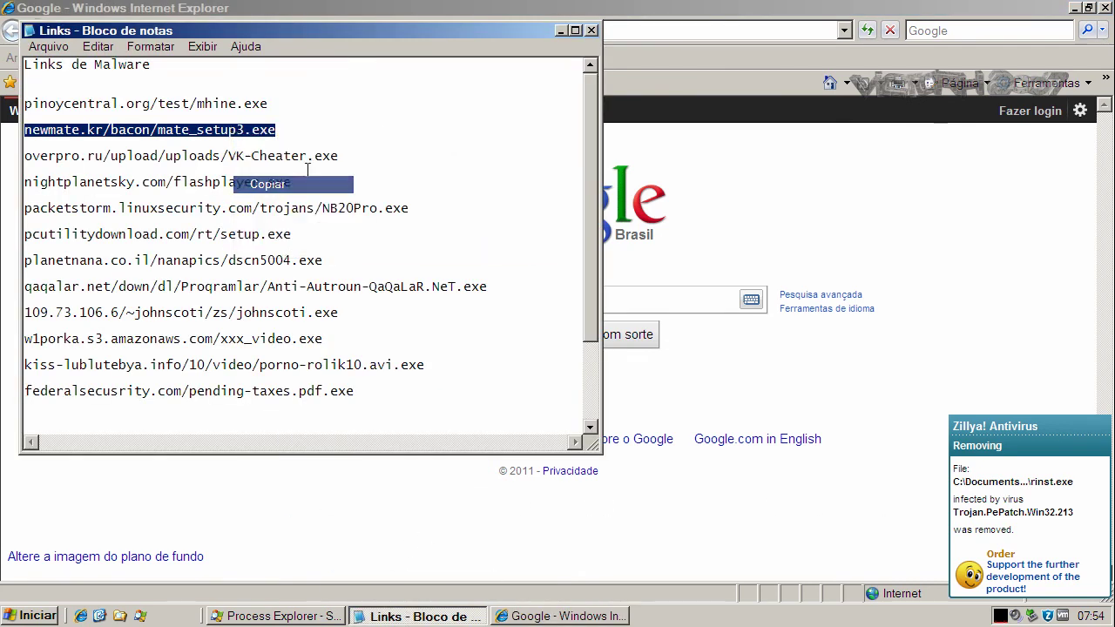
left_click(561, 31)
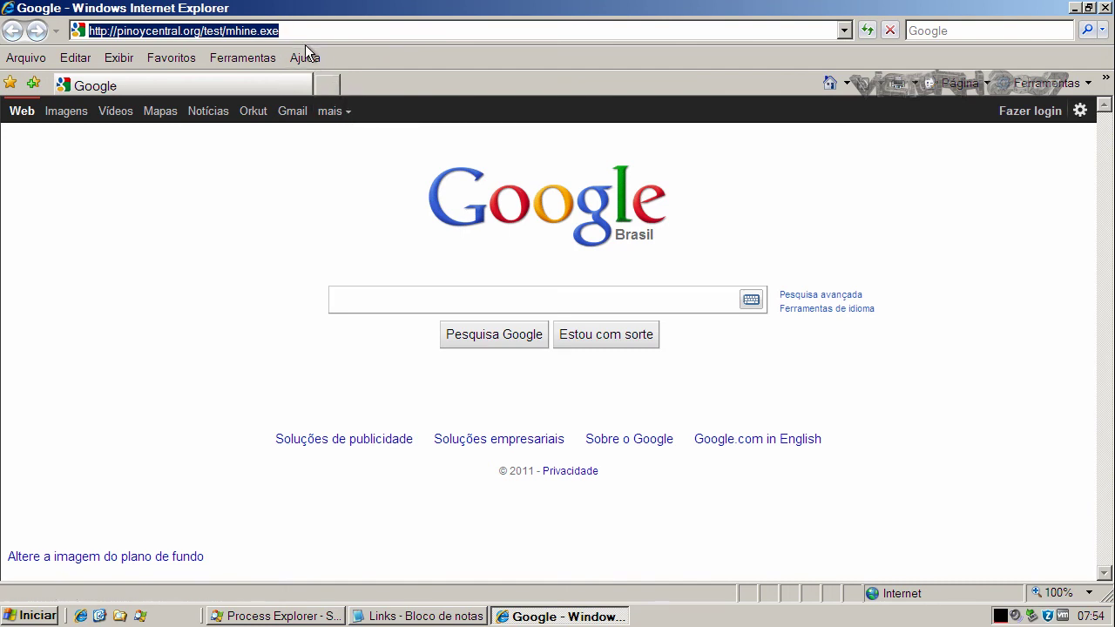
- Load the newmate.kr link in Internet Explorer and run the downloaded mate_setup3.exe, accepting the security warnings
key("ctrl+v")
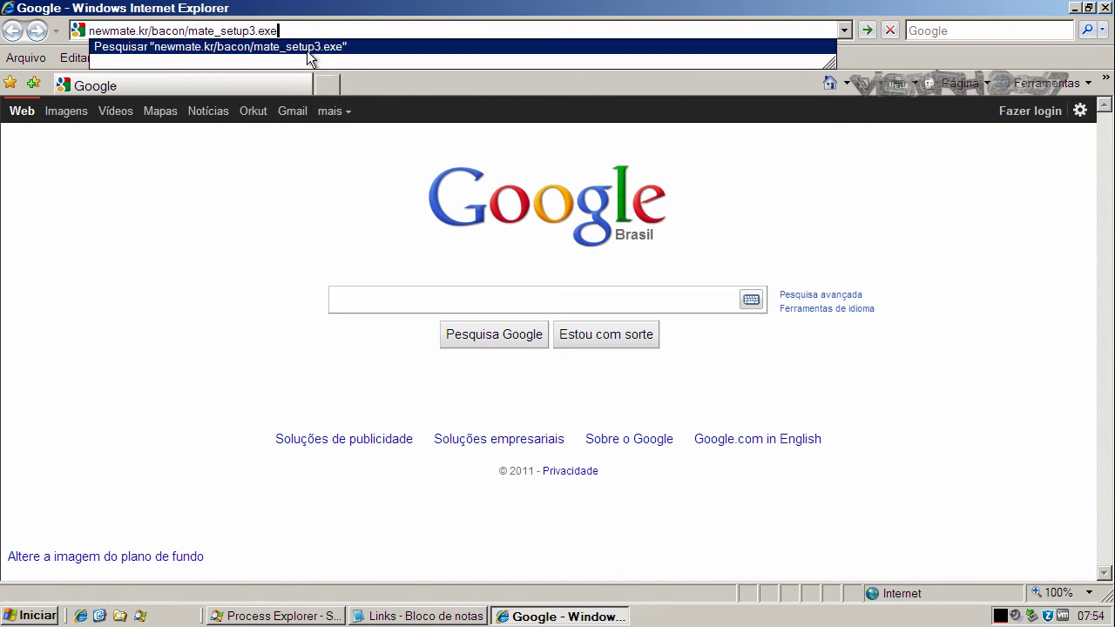
key("Return")
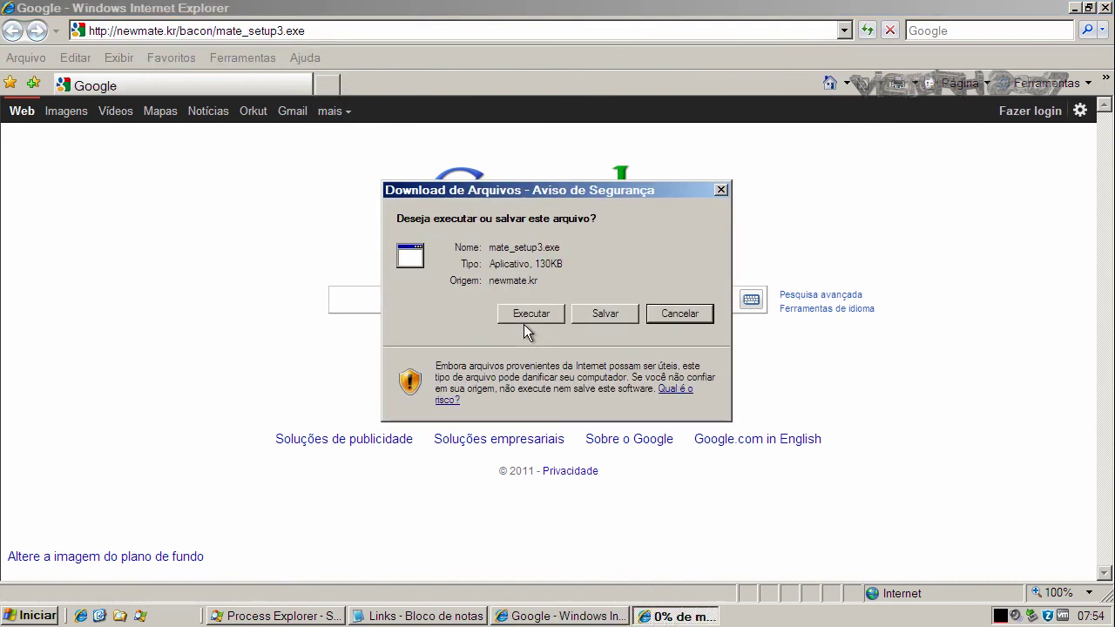
left_click(527, 316)
left_click(607, 288)
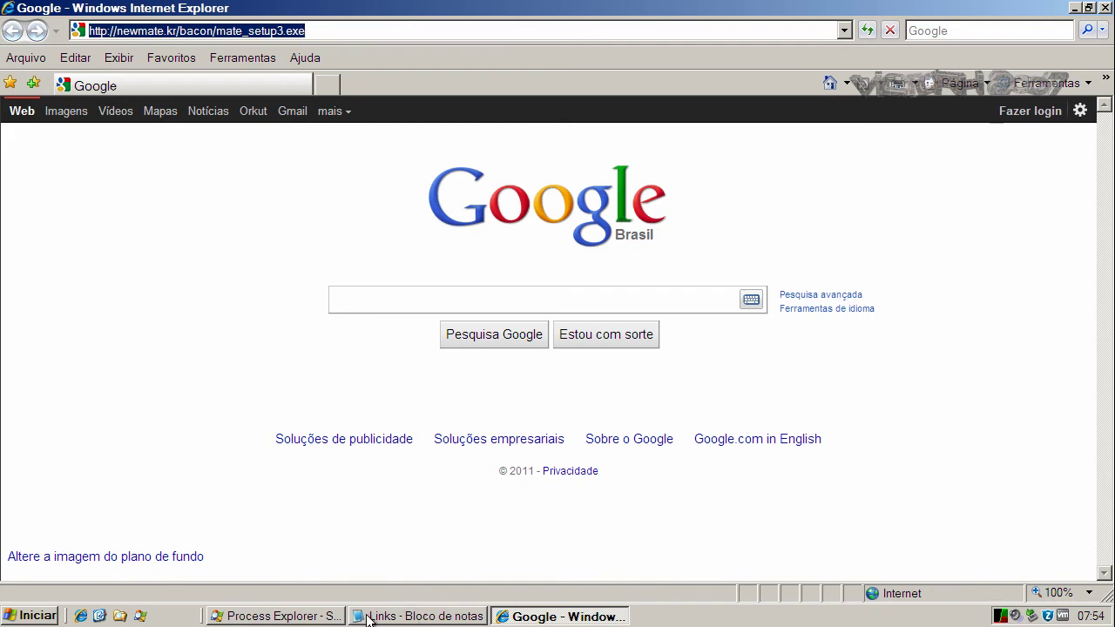
- With Process Explorer open, delete the infected mateup.exe through the antivirus alert, minimize Process Explorer and dismiss the mate_setup3 error
left_click(274, 616)
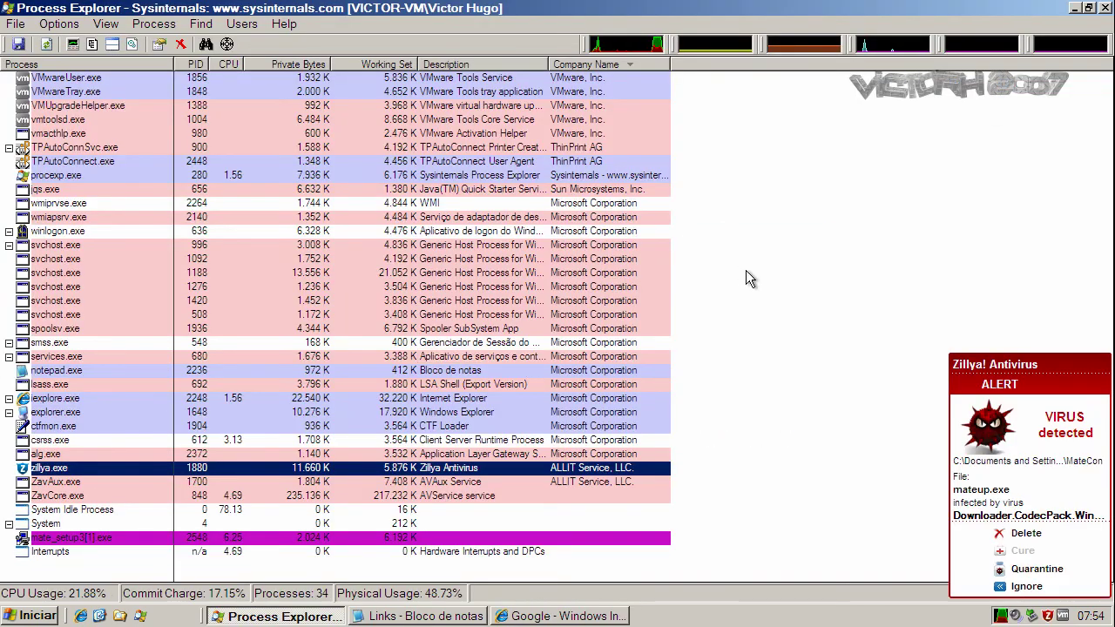
left_click(1027, 536)
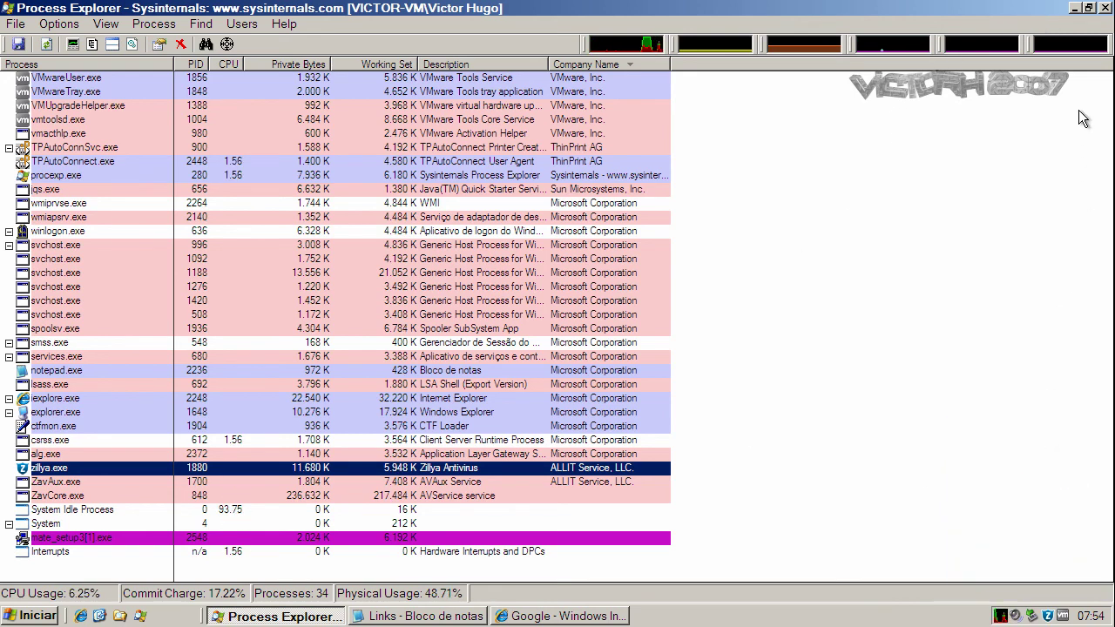
left_click(1076, 9)
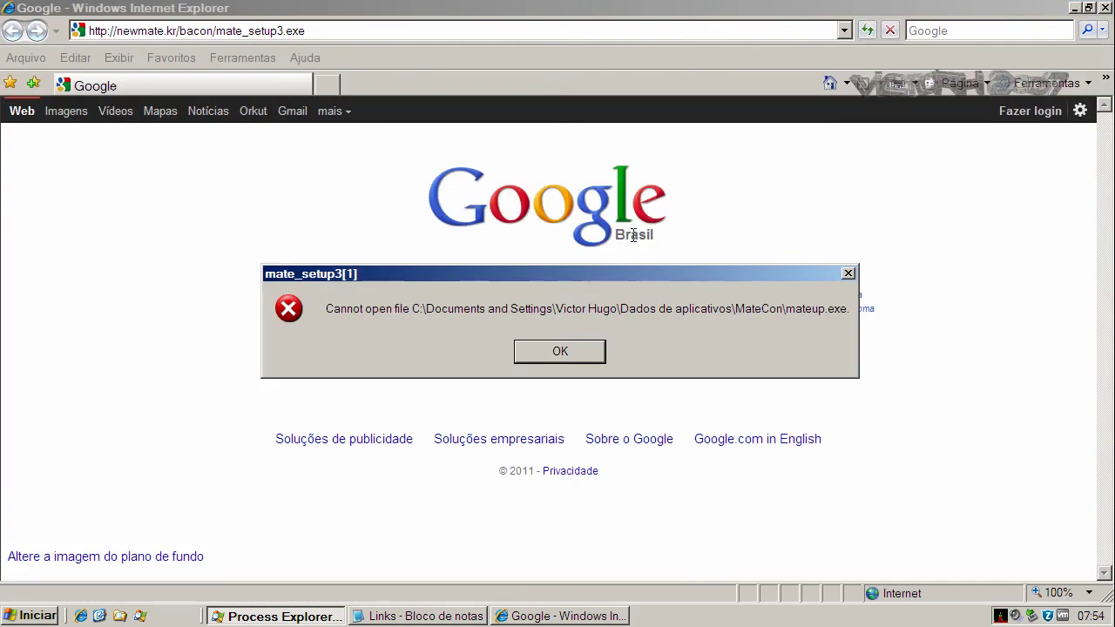
left_click(568, 351)
- Copy the third link, overpro.ru/upload/uploads/VK-Cheater.exe, from the Links text file and minimize the file
left_click(417, 616)
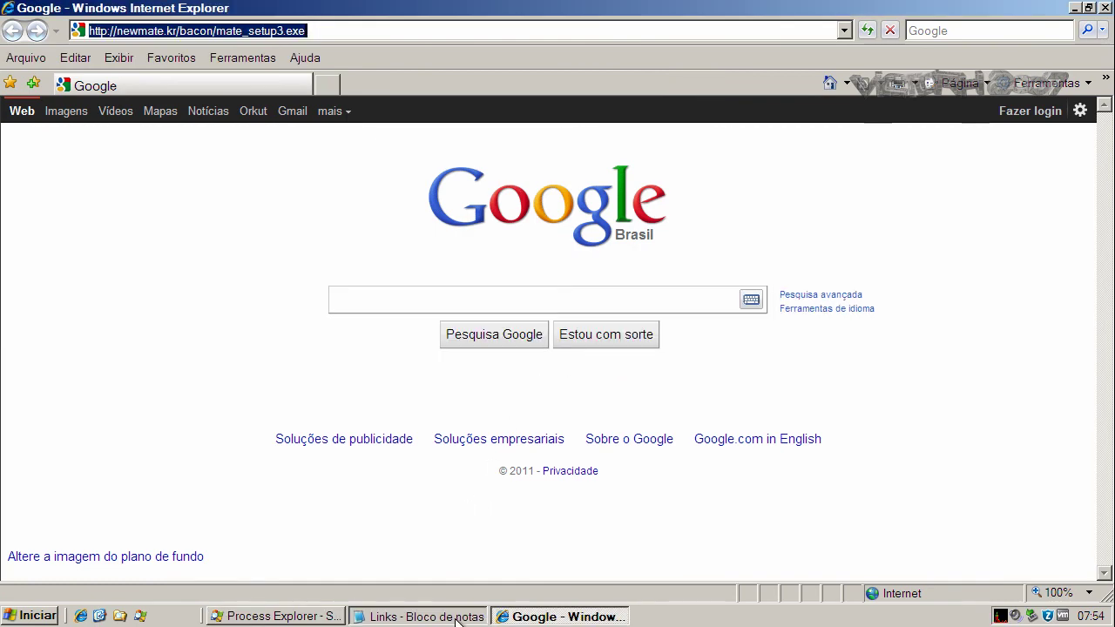
double_click(292, 157)
right_click(291, 154)
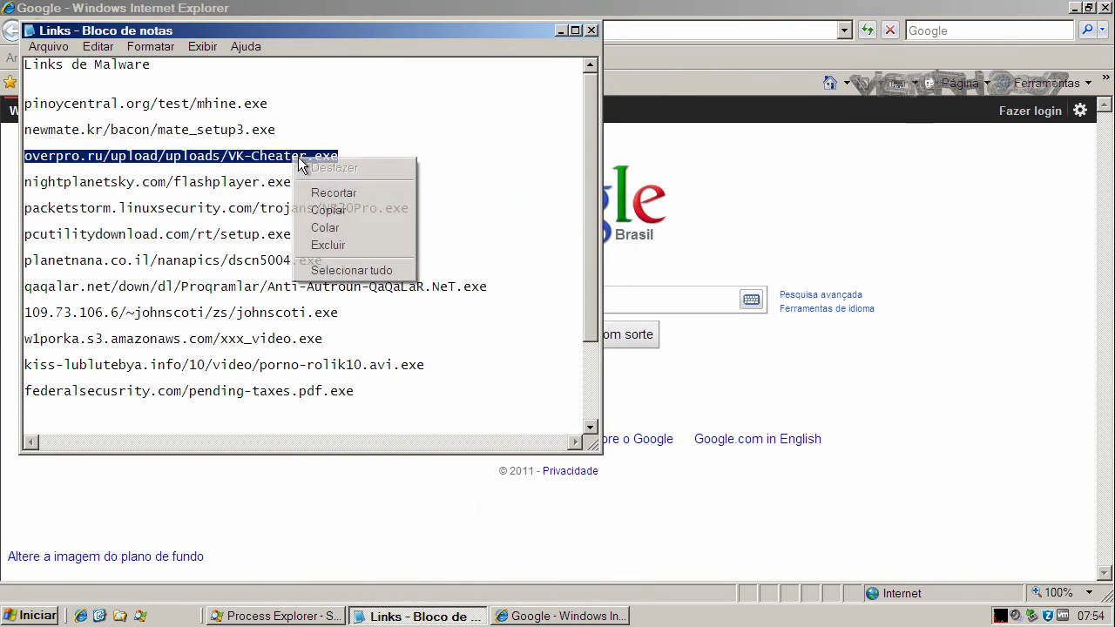
left_click(358, 209)
left_click(561, 31)
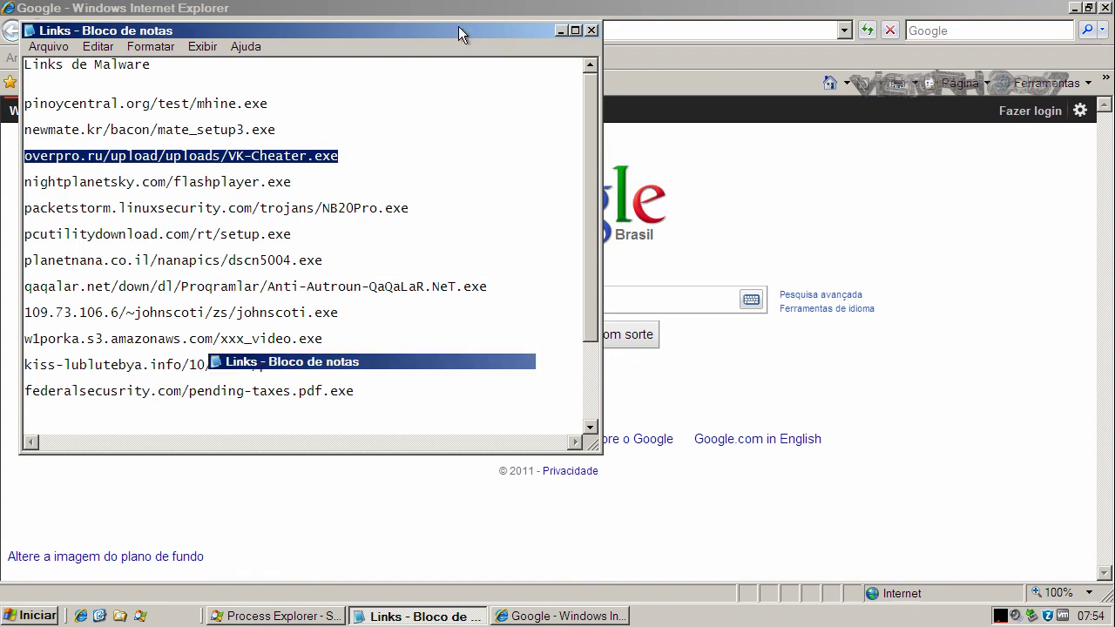
- Load the overpro.ru link in Internet Explorer and run the downloaded VK-Cheater.exe, accepting the security warnings
left_click(445, 29)
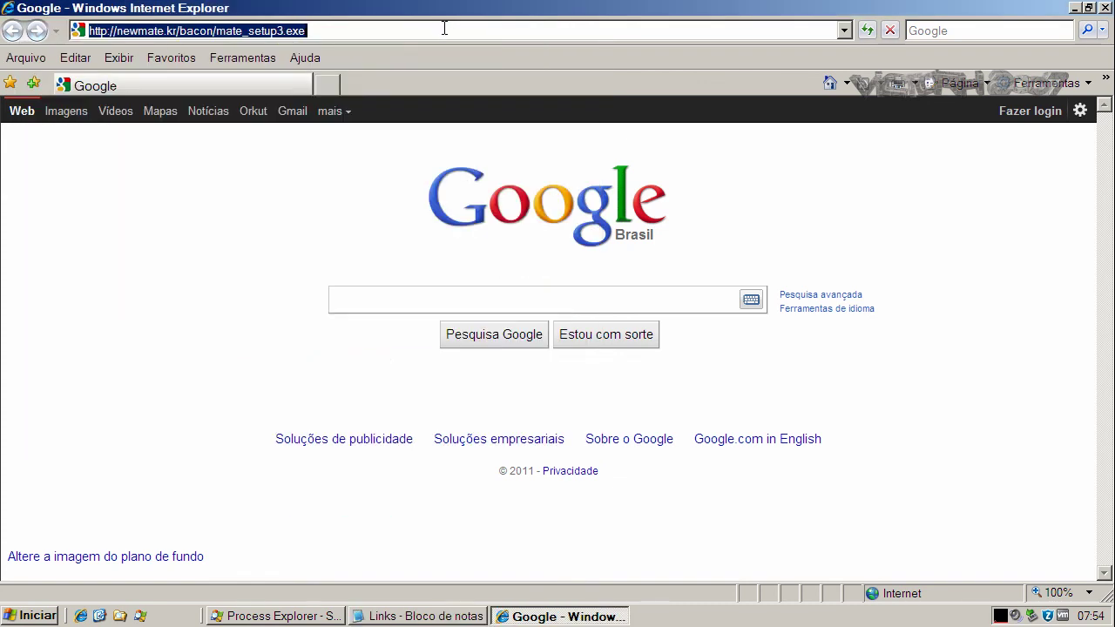
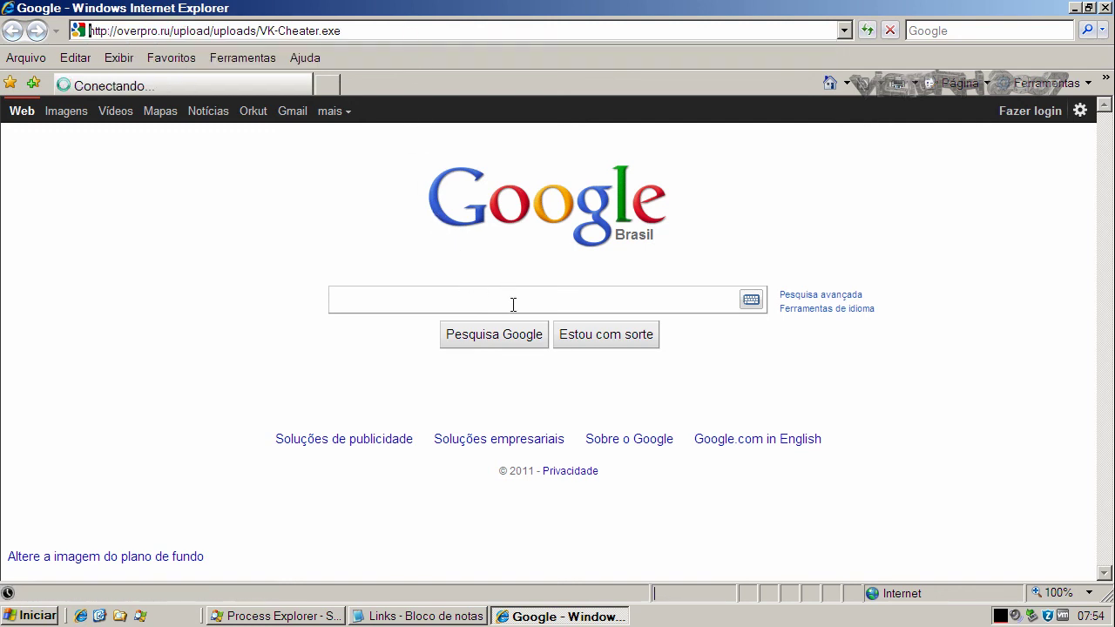
left_click(556, 317)
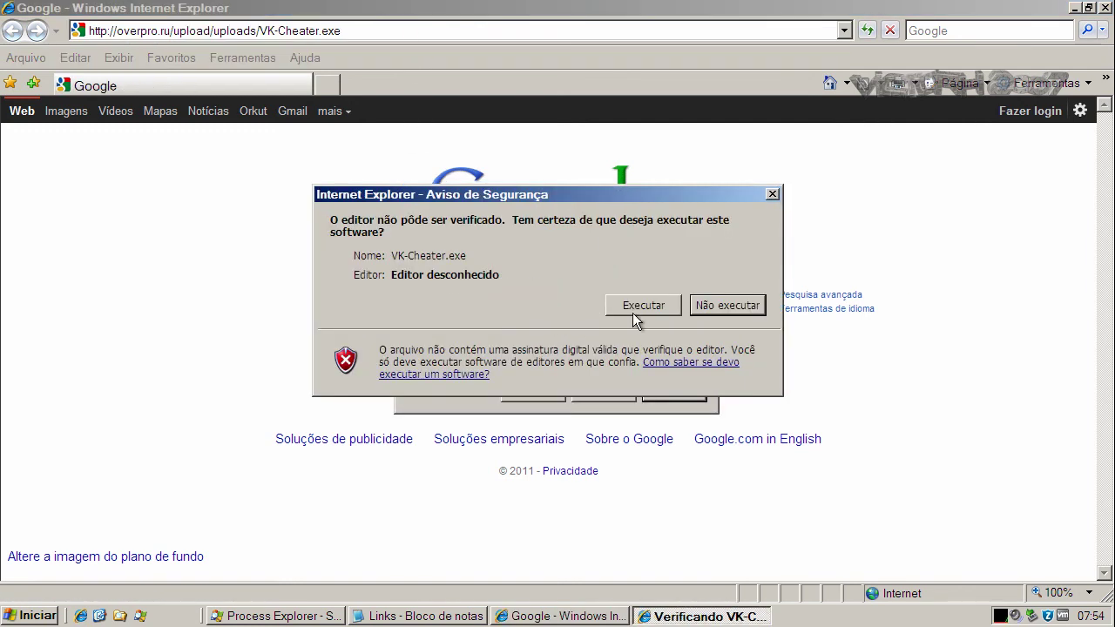
left_click(643, 305)
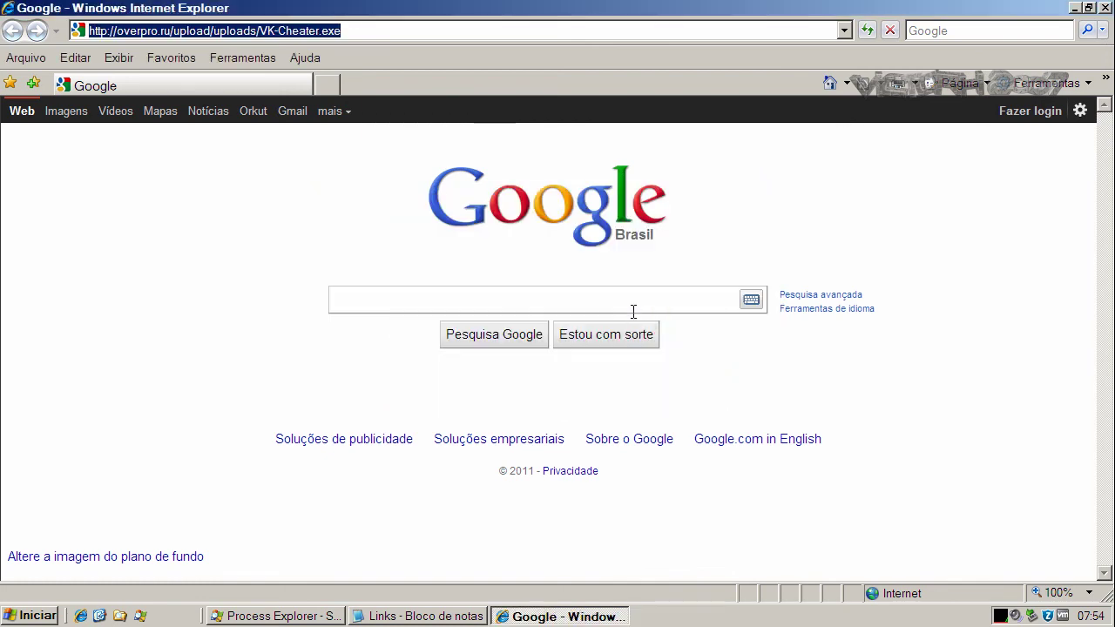
- Copy the fourth link, nightplanetsky.com/flashplayer.exe, from the Links text file, minimize the file and dismiss the error dialog
left_click(449, 614)
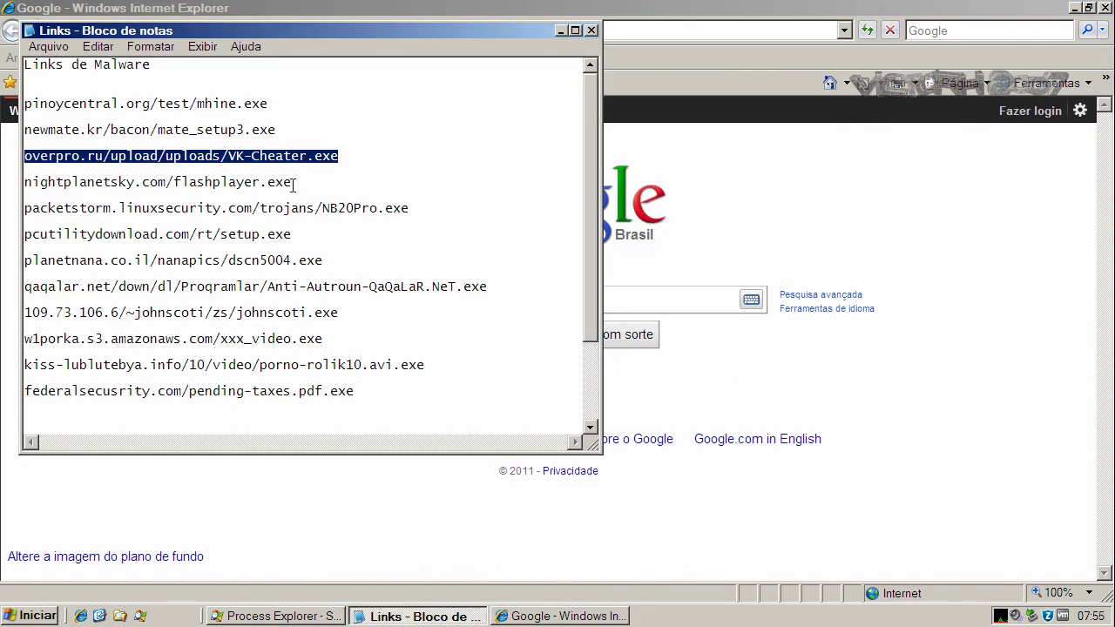
double_click(291, 182)
right_click(288, 182)
left_click(331, 235)
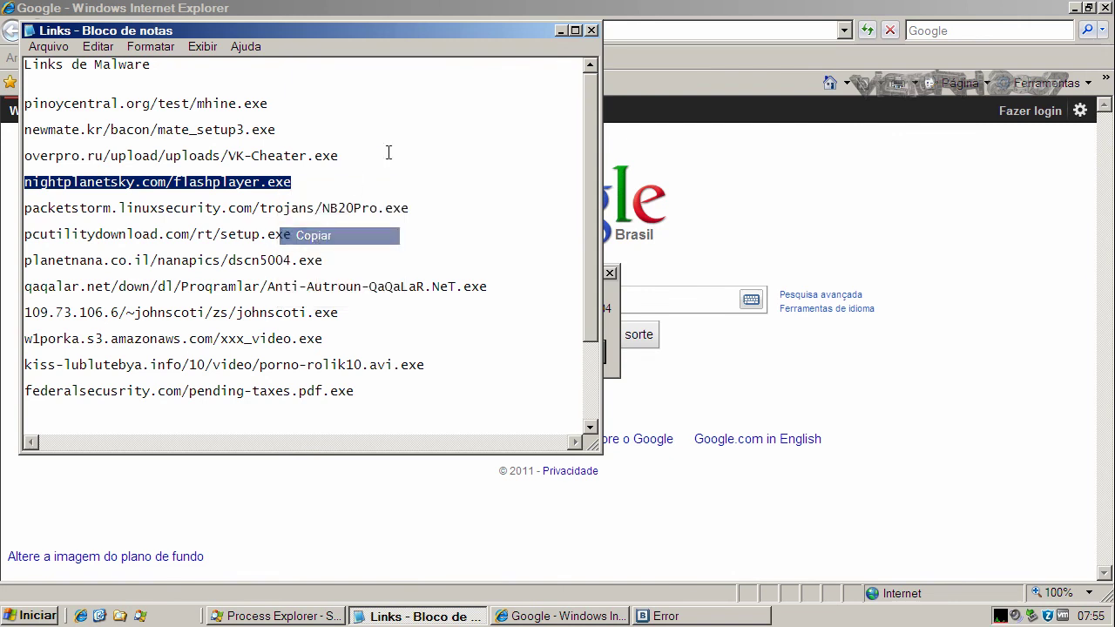
left_click(562, 30)
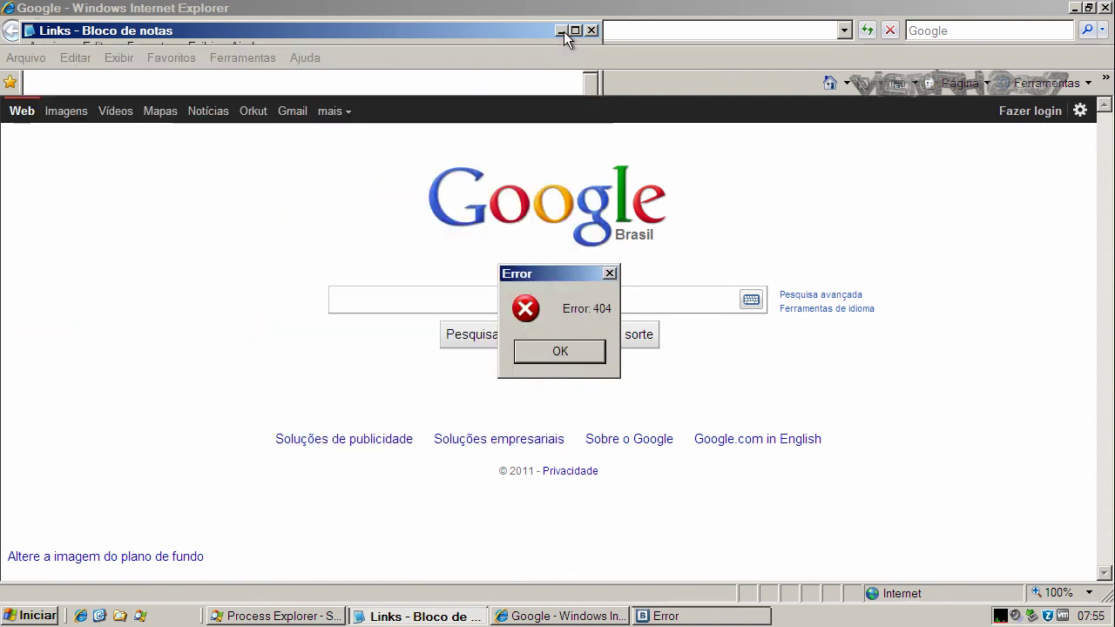
left_click(558, 353)
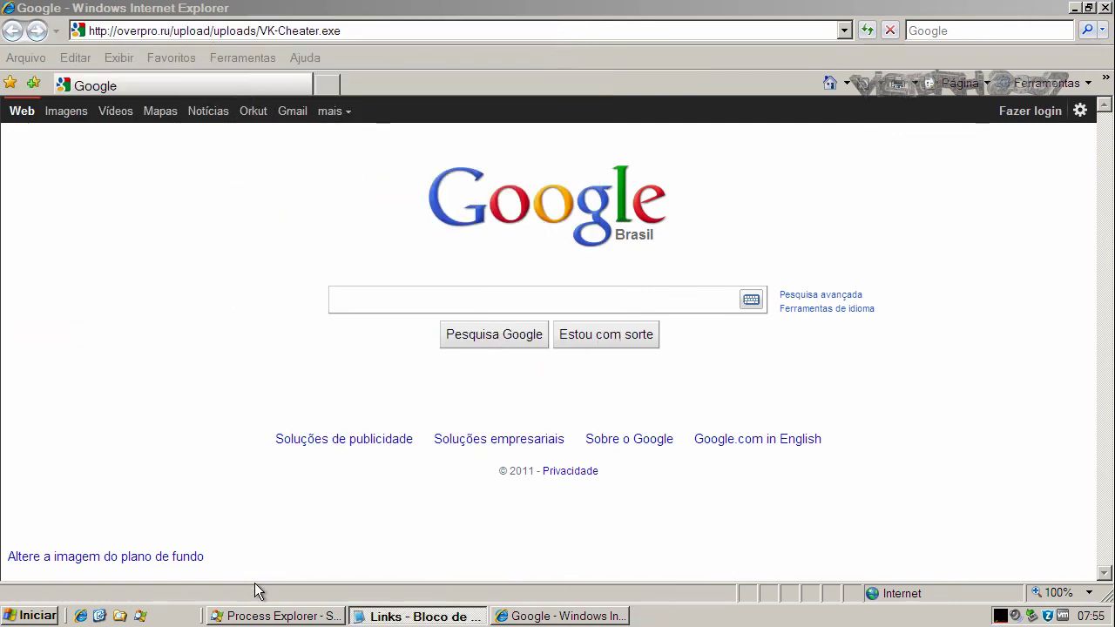
- Examine the mate_setup3[1].exe process at the end of the Process Explorer list, and minimize Process Explorer
left_click(274, 614)
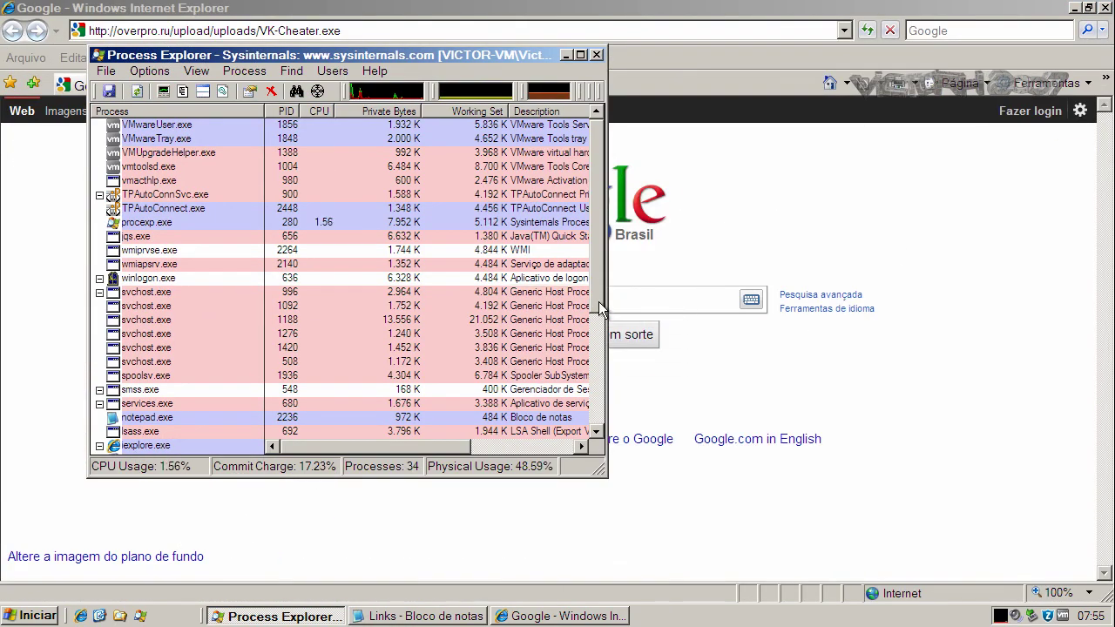
left_click_drag(598, 318, 598, 421)
left_click(132, 405)
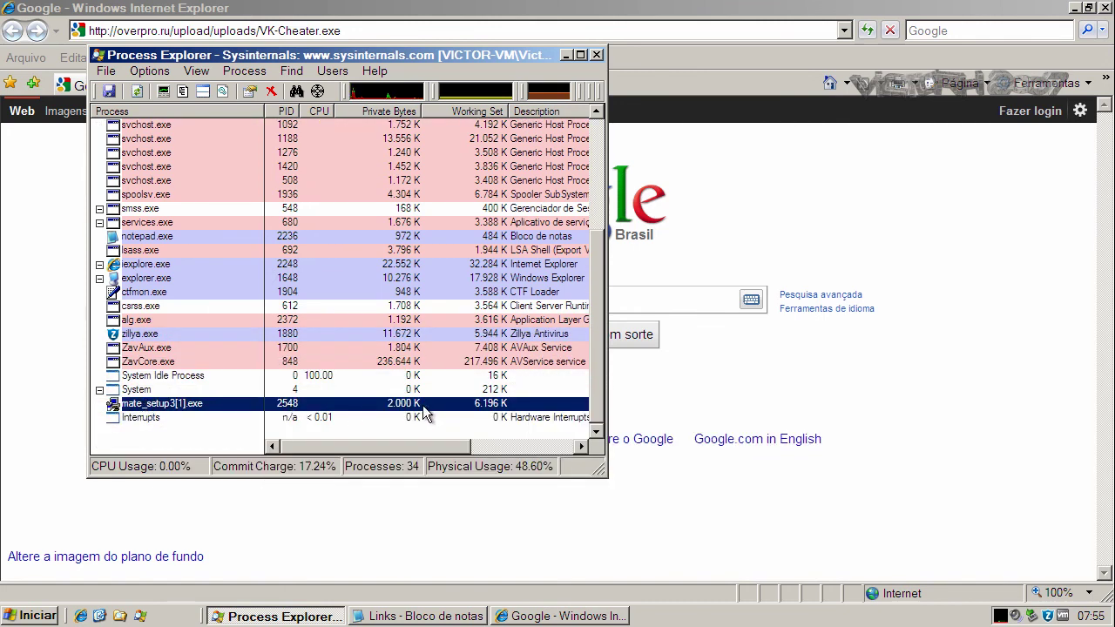
mouse_move(209, 411)
left_click(564, 55)
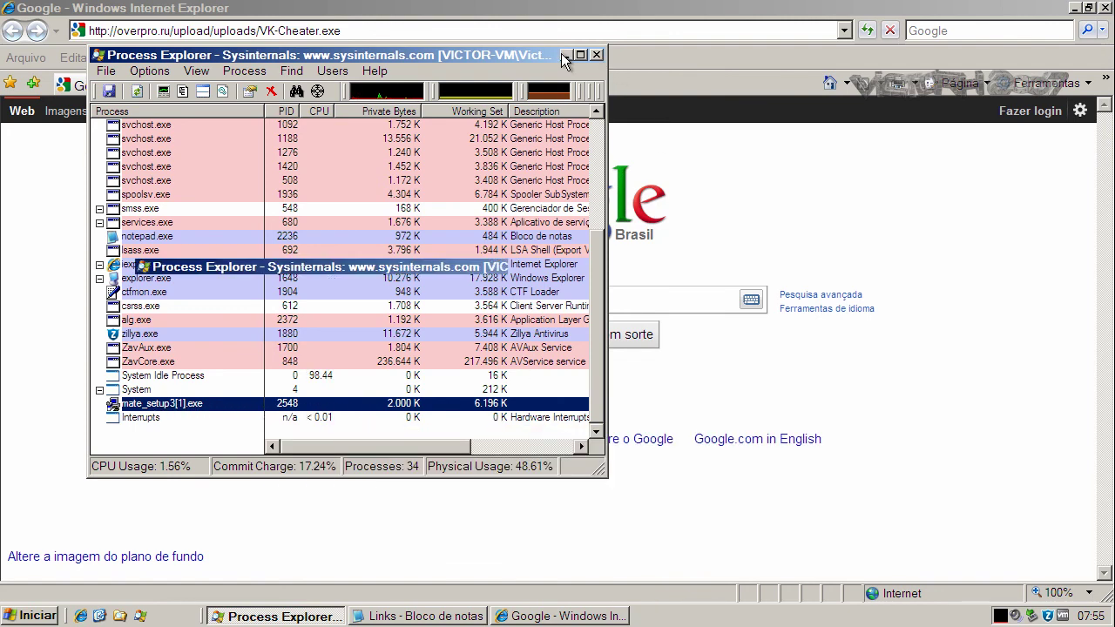
- Load the nightplanetsky.com link in Internet Explorer and run the downloaded flashplayer.exe
left_click(324, 31)
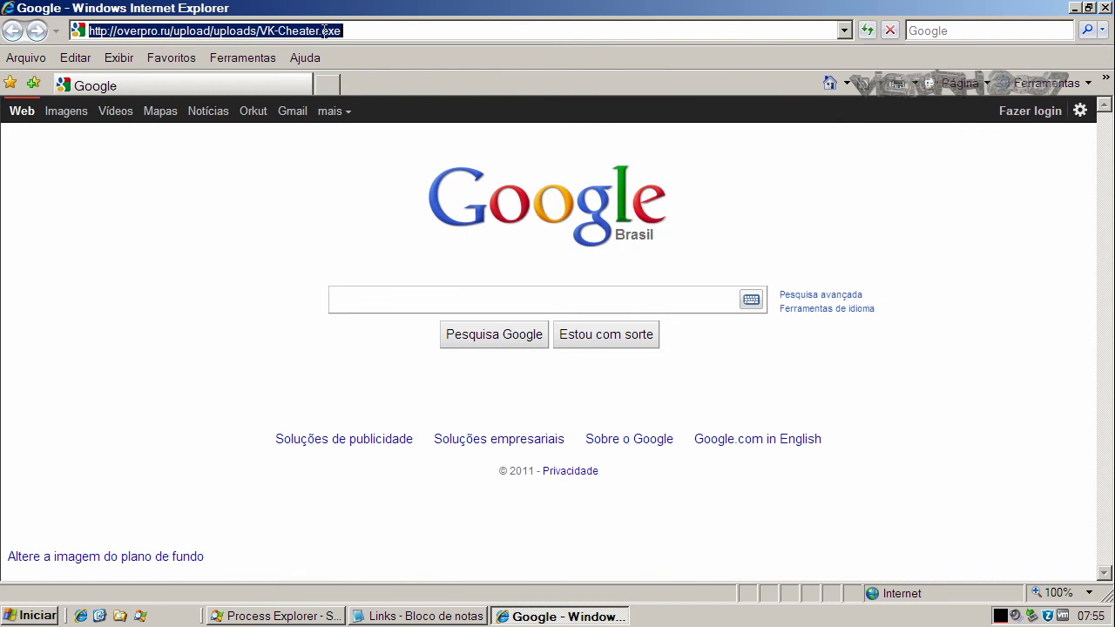
key("ctrl+v")
key("Return")
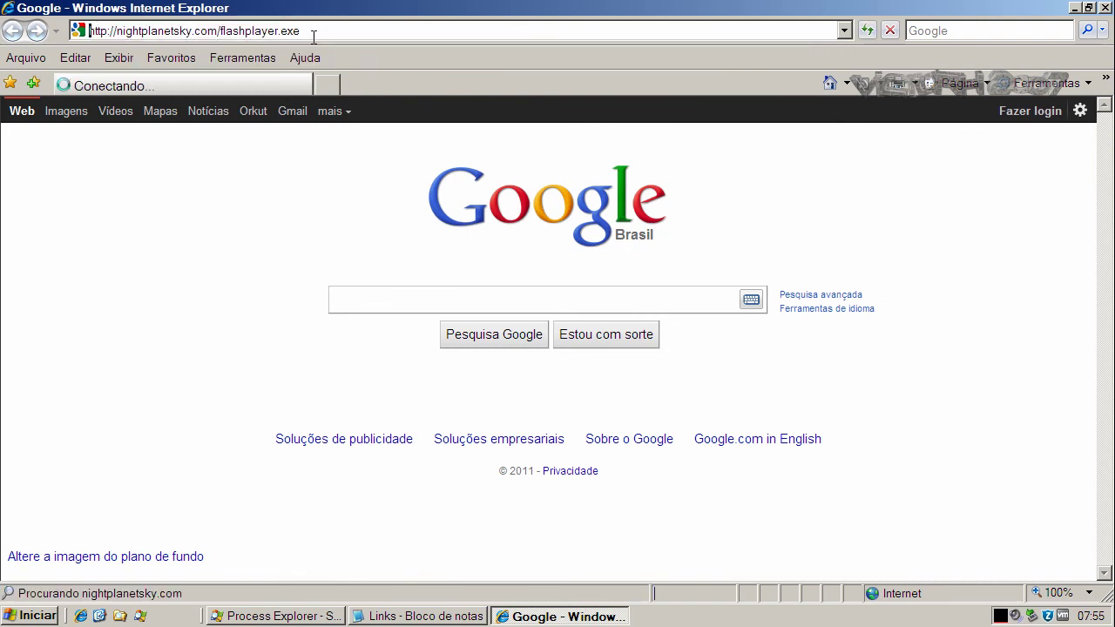
left_click(542, 315)
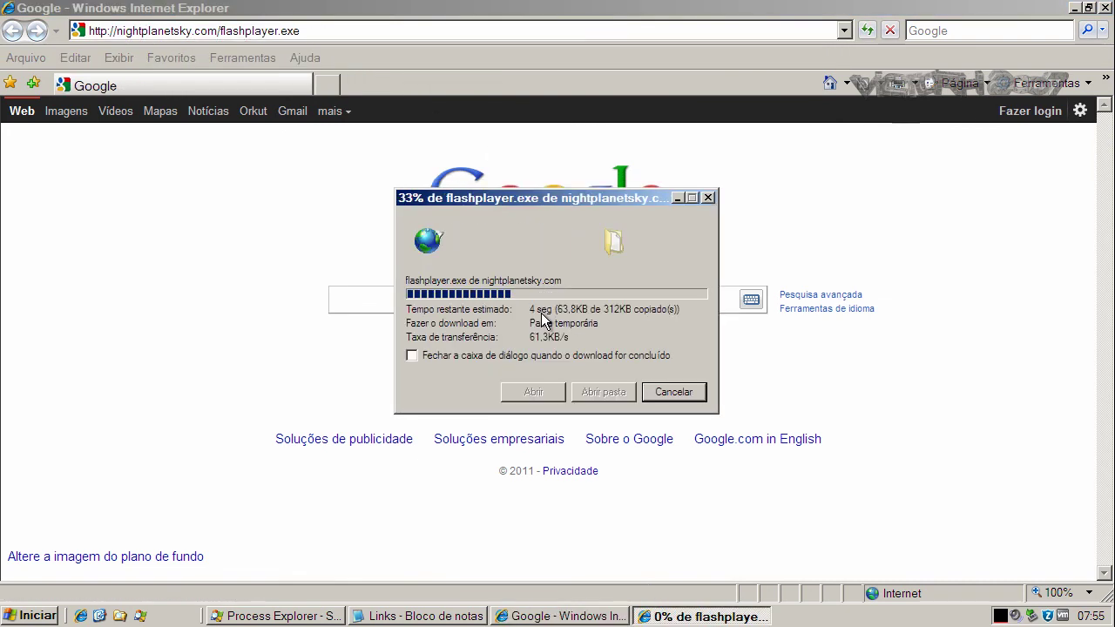
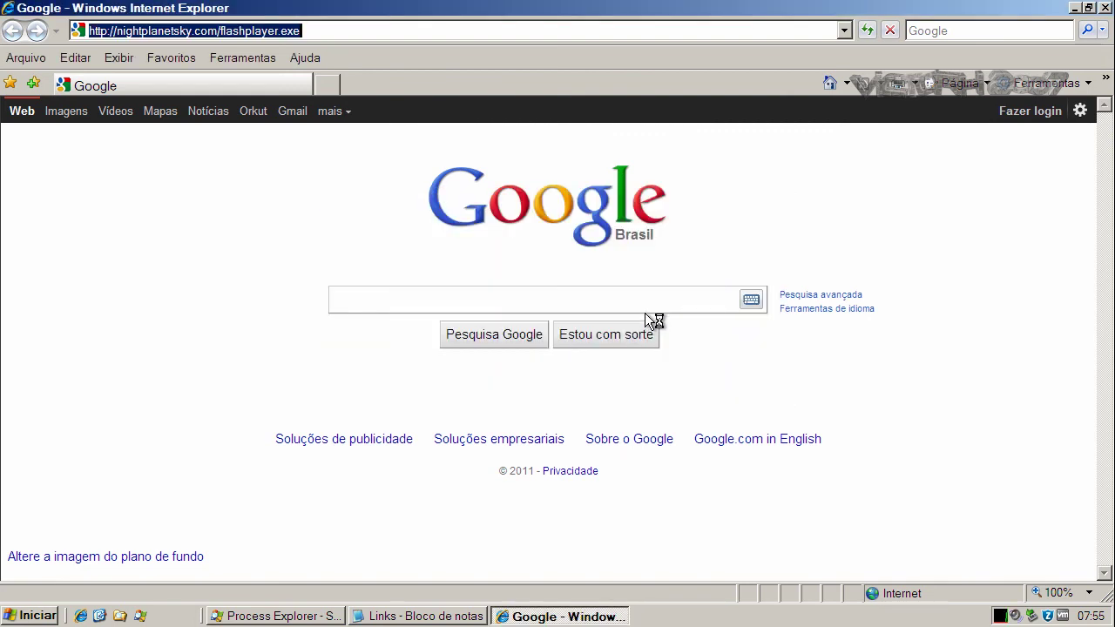
- Copy the link packetstorm.linuxsecurity.com/trojans/NB20Pro.exe from the Links text file, load it in Internet Explorer and run the download
left_click(416, 616)
triple_click(258, 210)
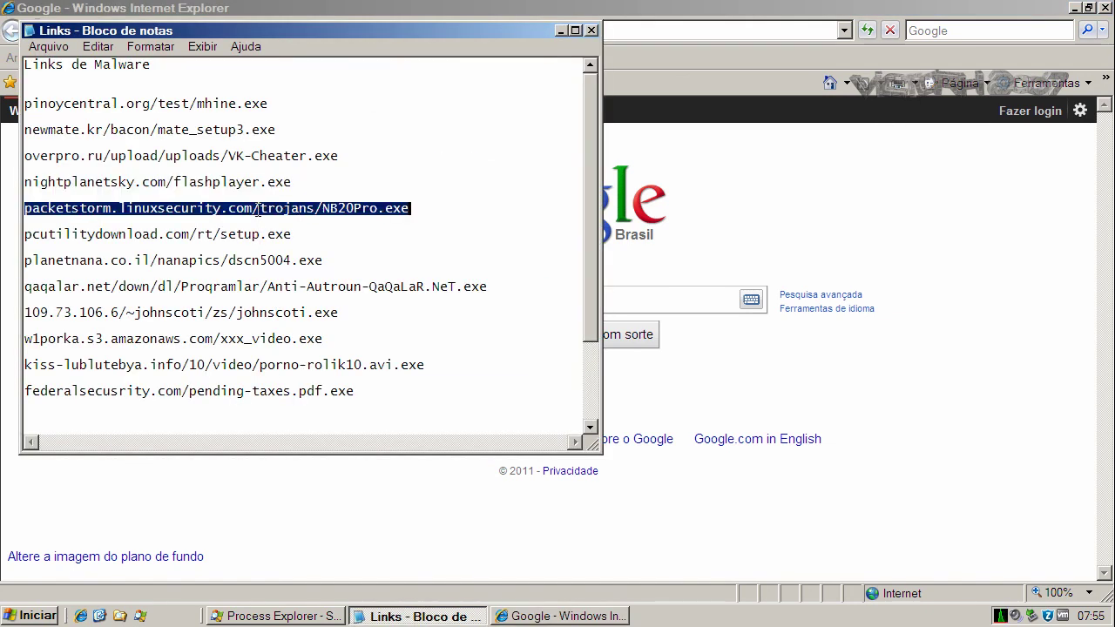
right_click(258, 210)
left_click(346, 263)
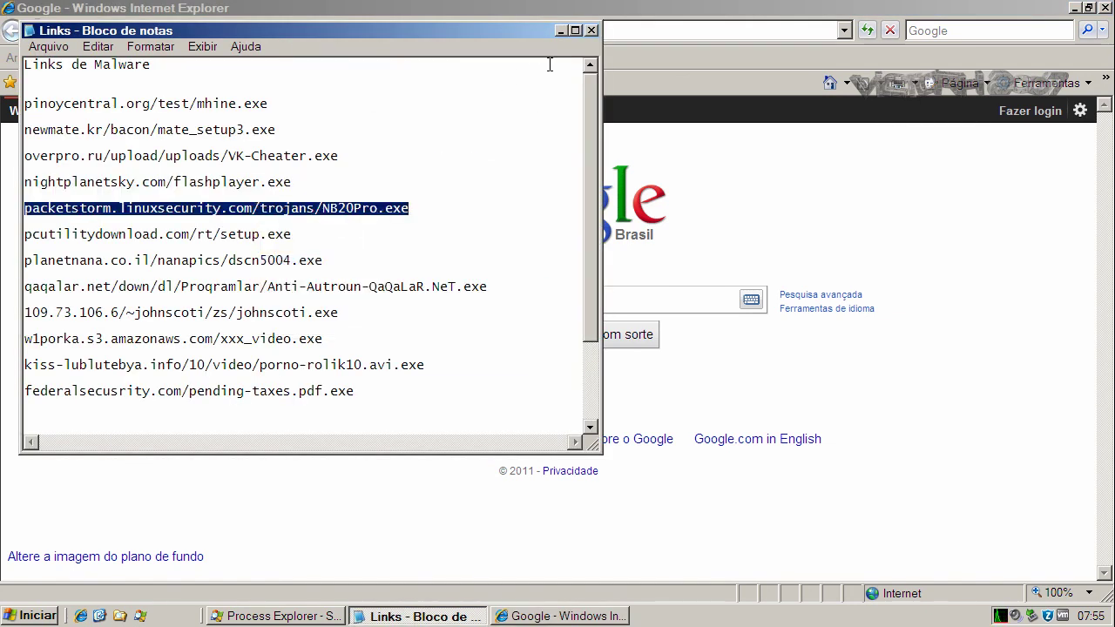
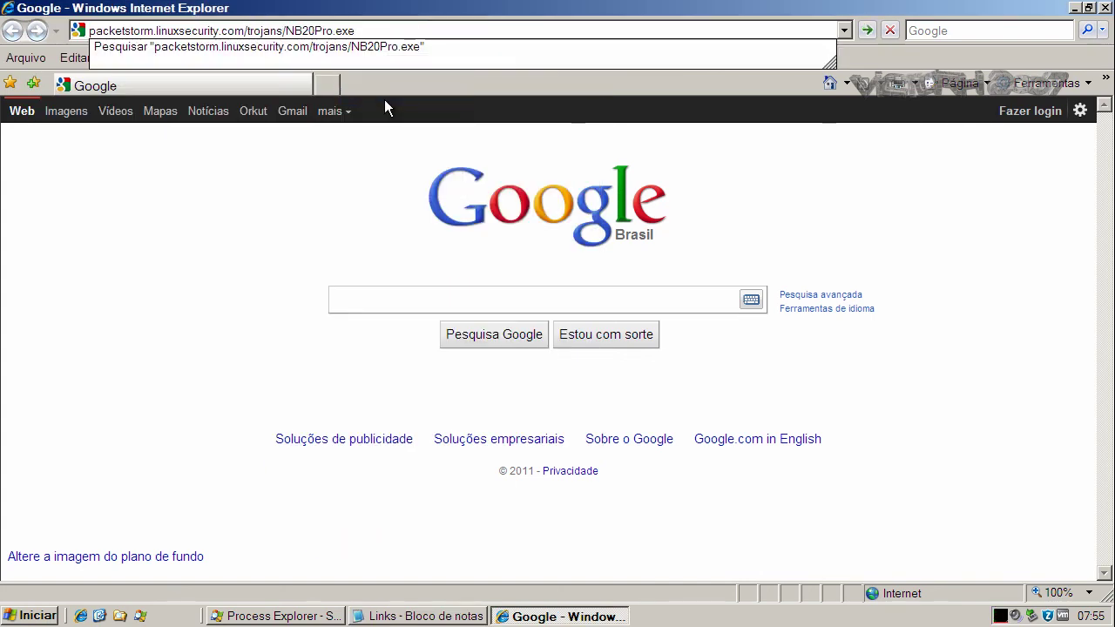
key("Return")
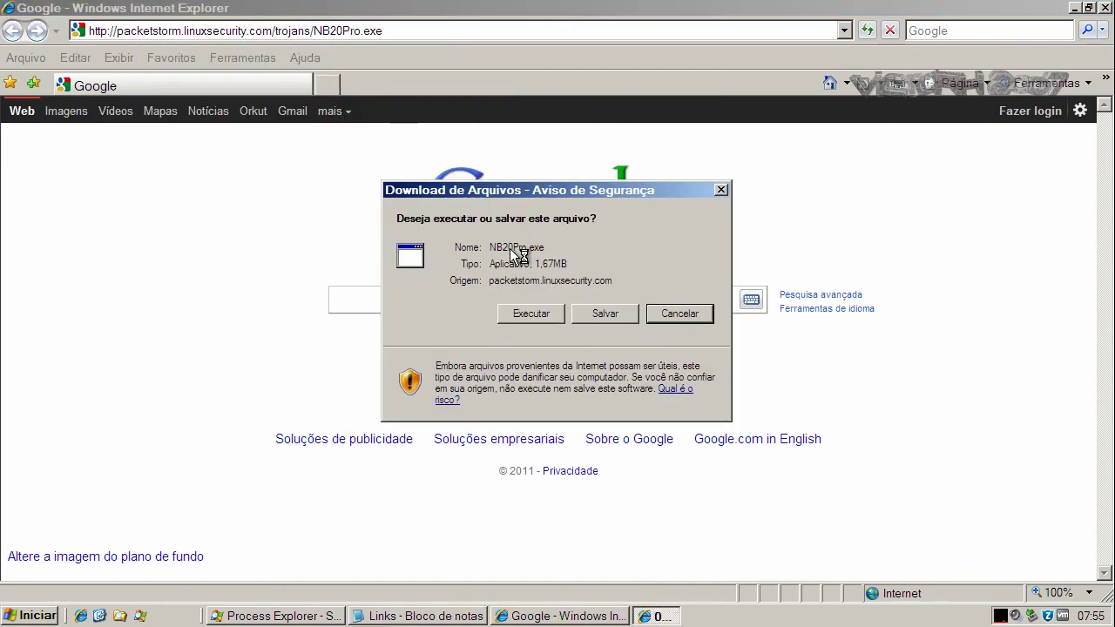
left_click(514, 314)
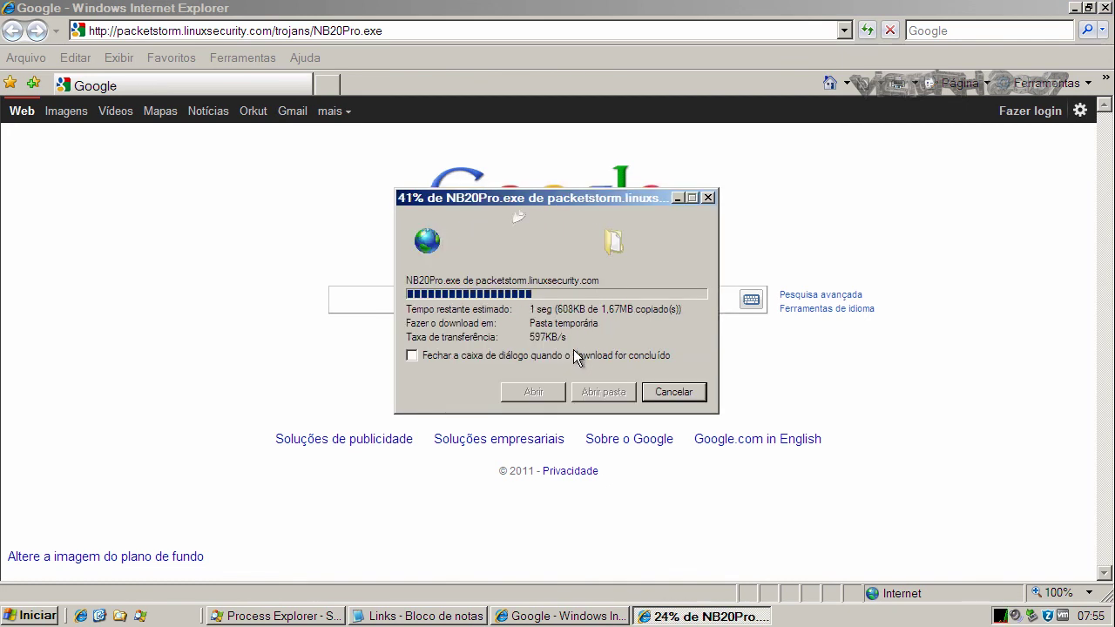
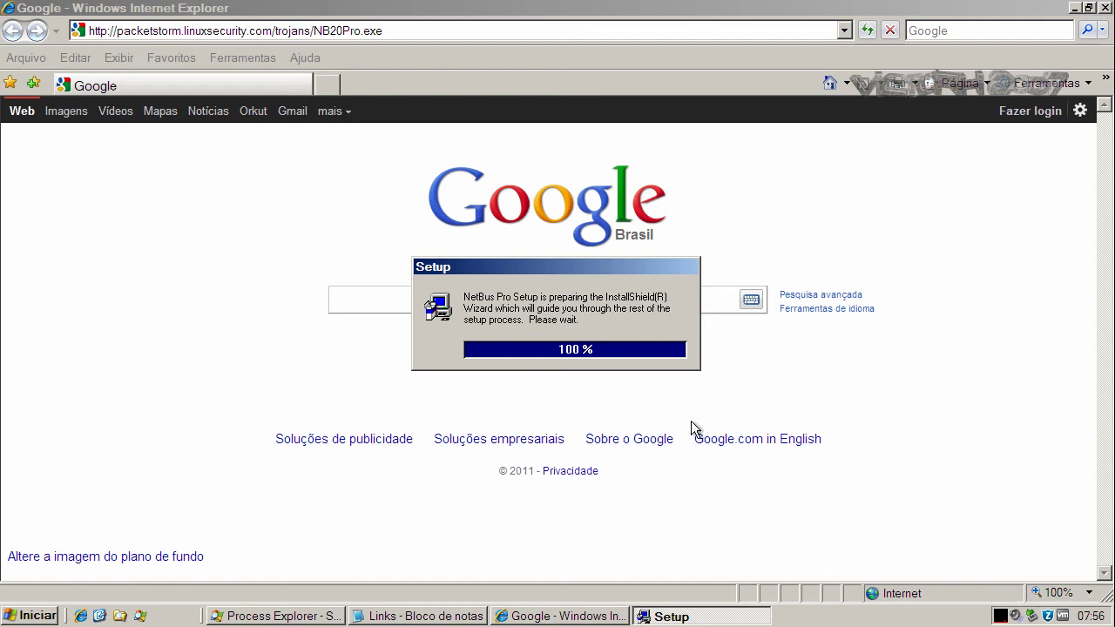
- Copy the link pcutilitydownload.com/rt/setup.exe from the Links text file and minimize the file
left_click(448, 616)
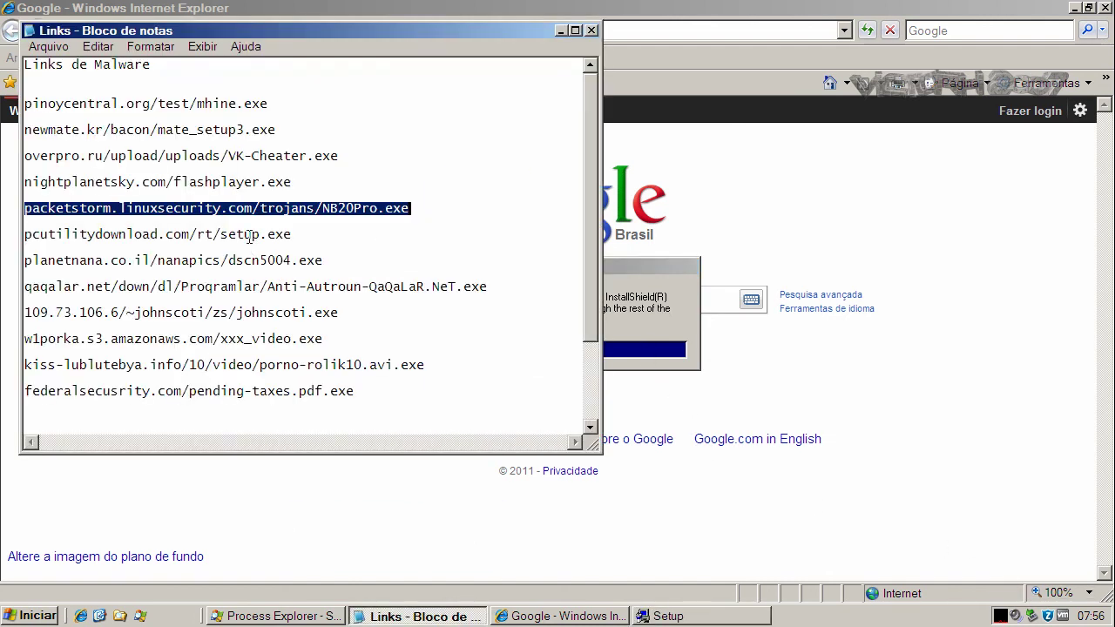
double_click(225, 234)
right_click(224, 233)
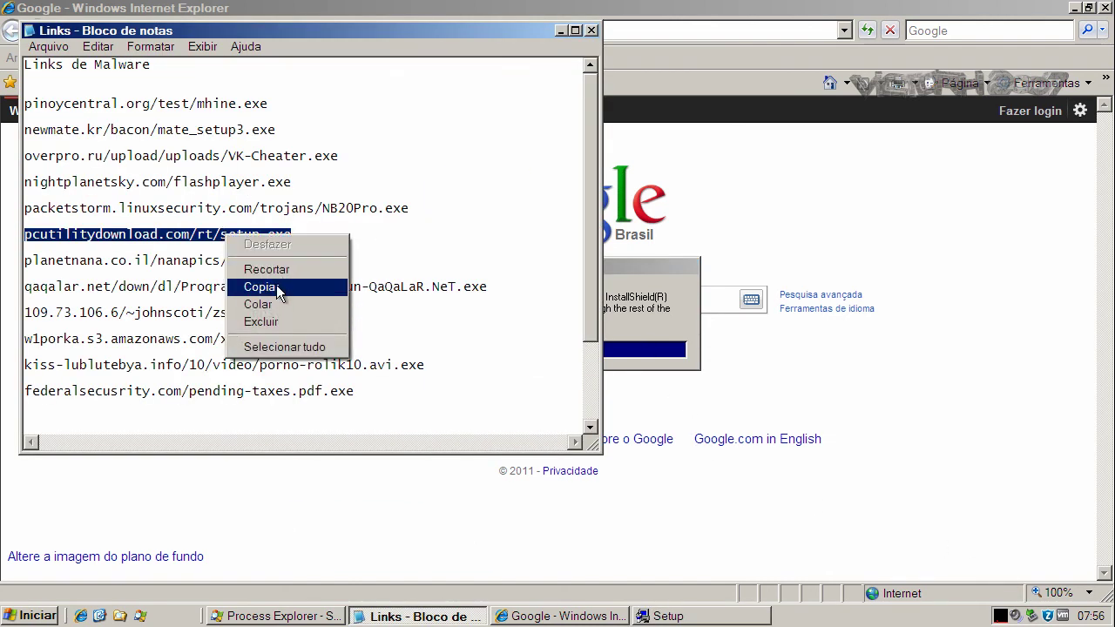
left_click(276, 287)
left_click(561, 31)
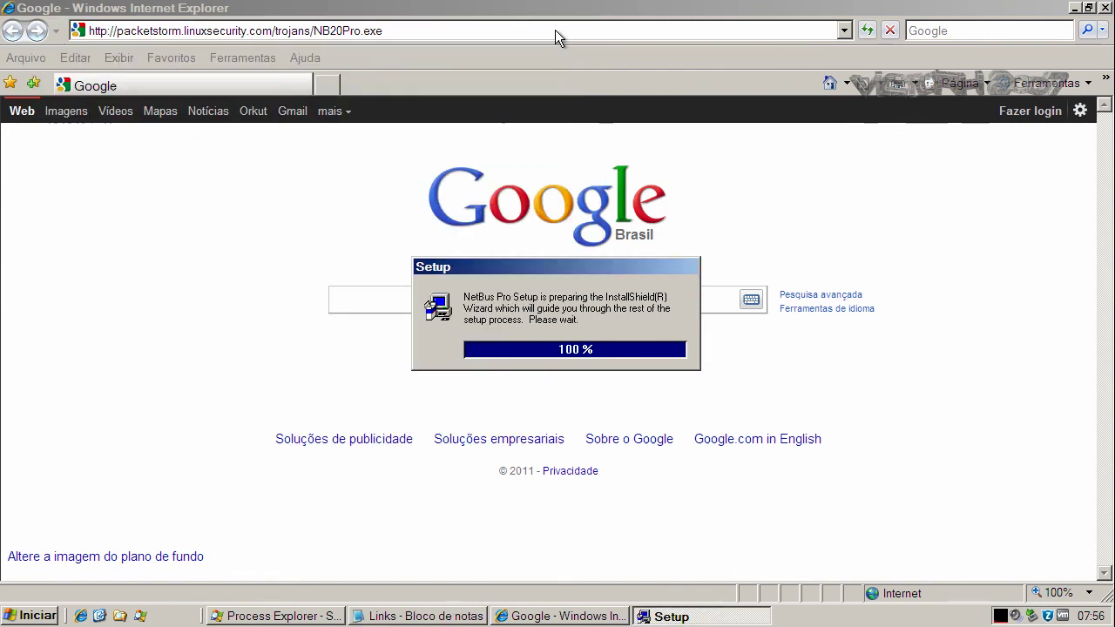
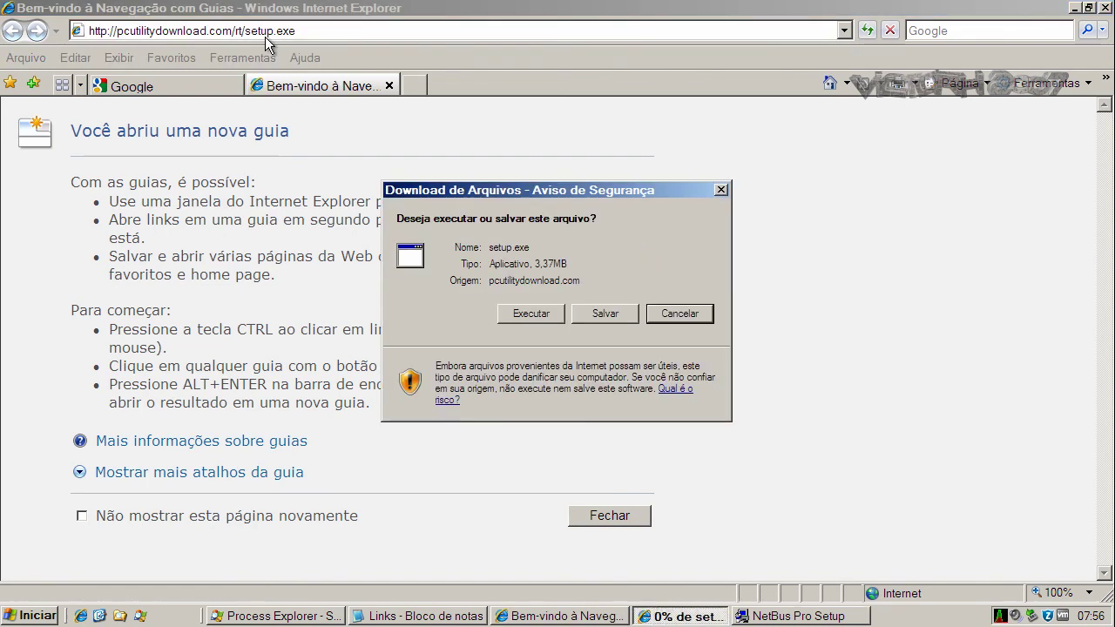
- Run the setup.exe download from pcutilitydownload.com, closing the extra browser tab and bringing the download progress window back into view
left_click(521, 313)
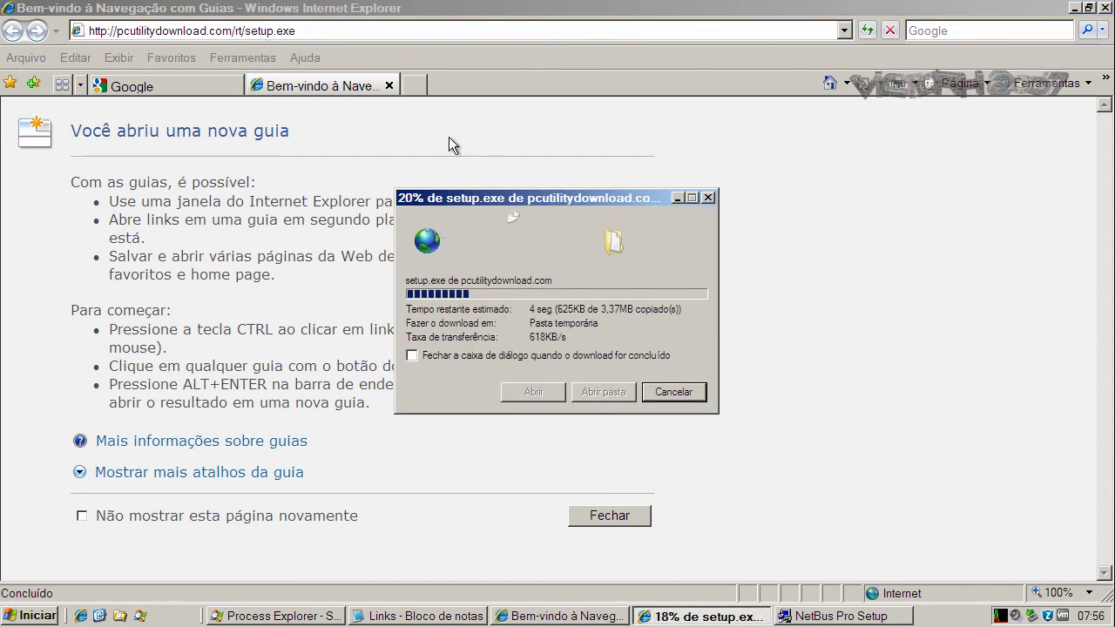
left_click(390, 85)
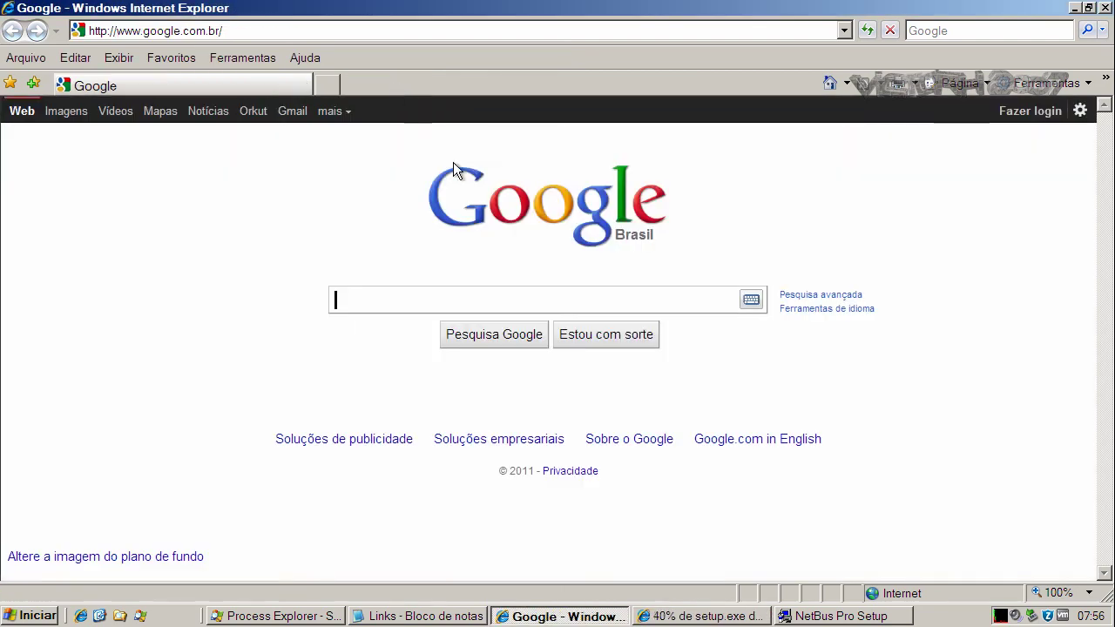
left_click(704, 616)
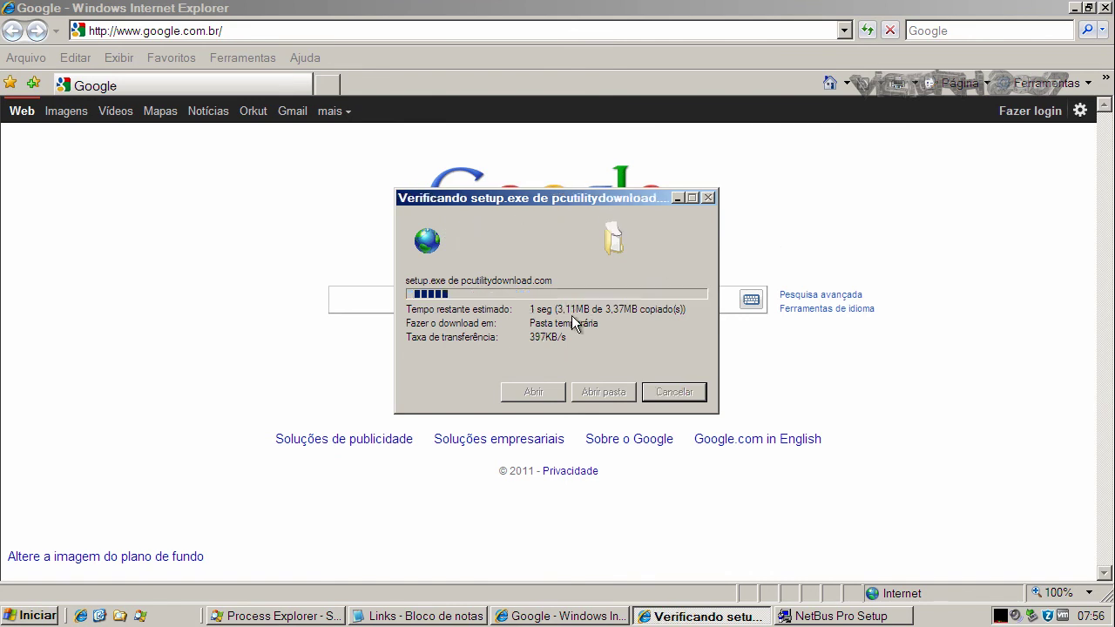
left_click(625, 295)
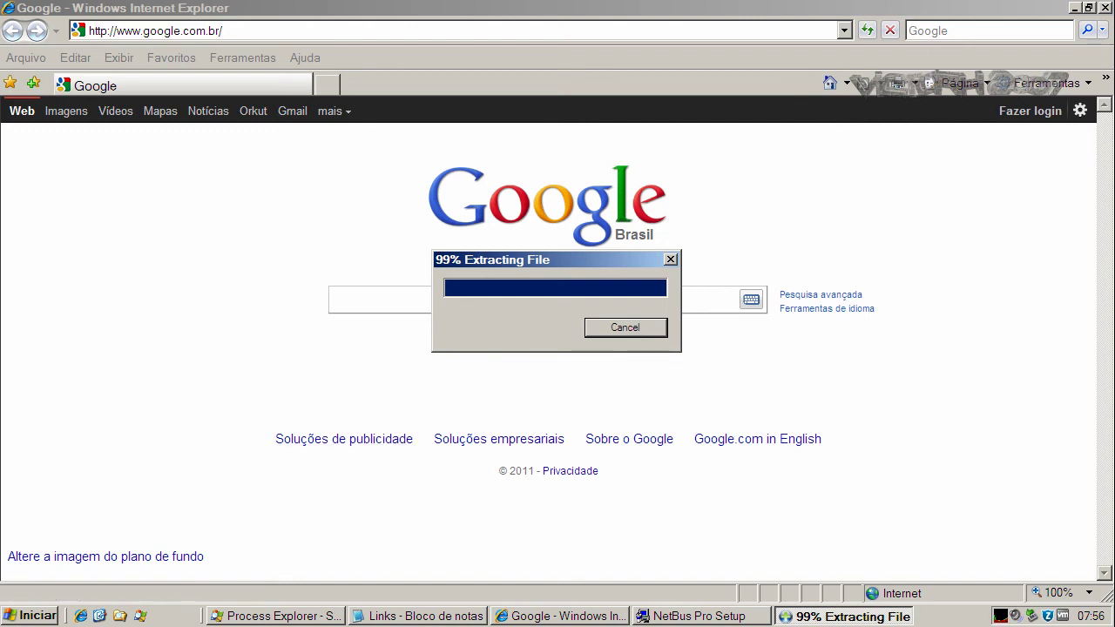
- Copy the link planetnana.co.il/nanapics/dscn5004.exe from the Links text file and minimize the file
left_click(376, 616)
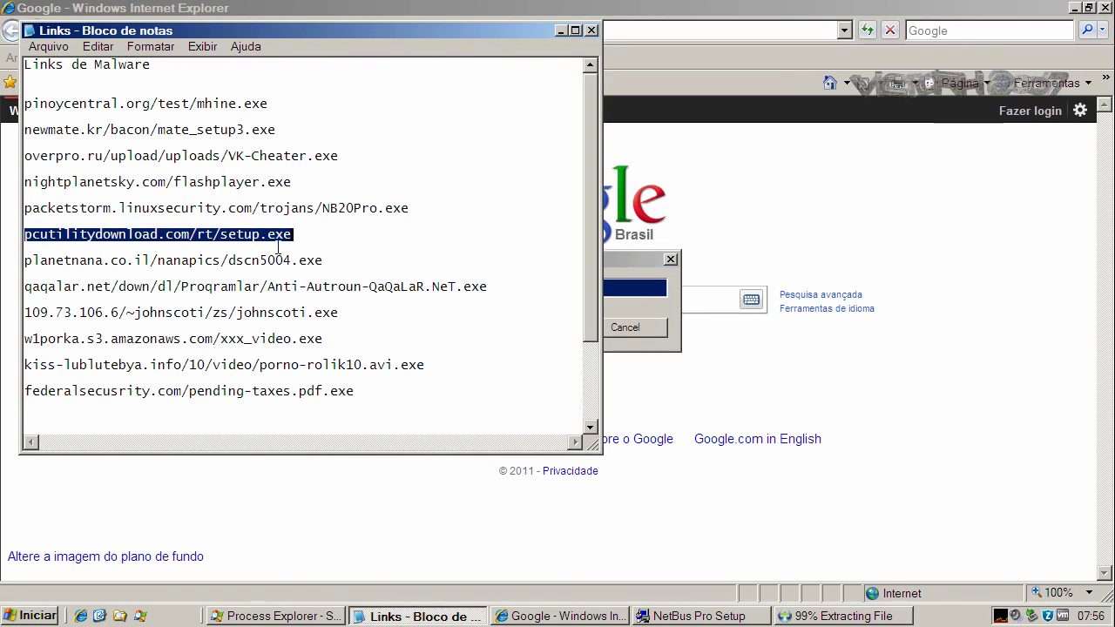
double_click(280, 260)
right_click(280, 260)
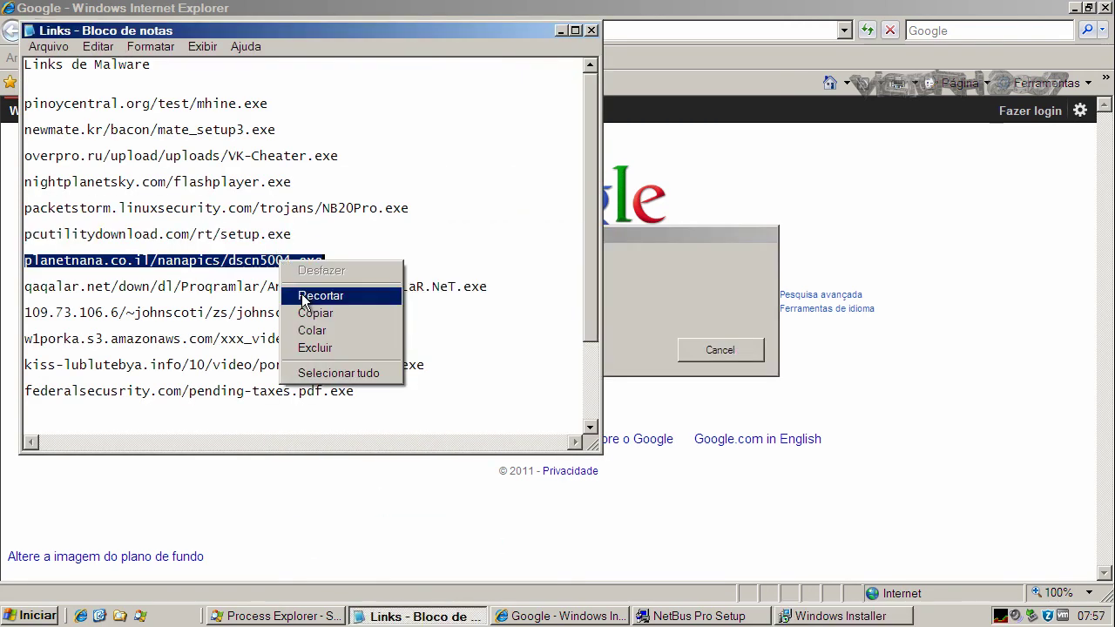
left_click(314, 313)
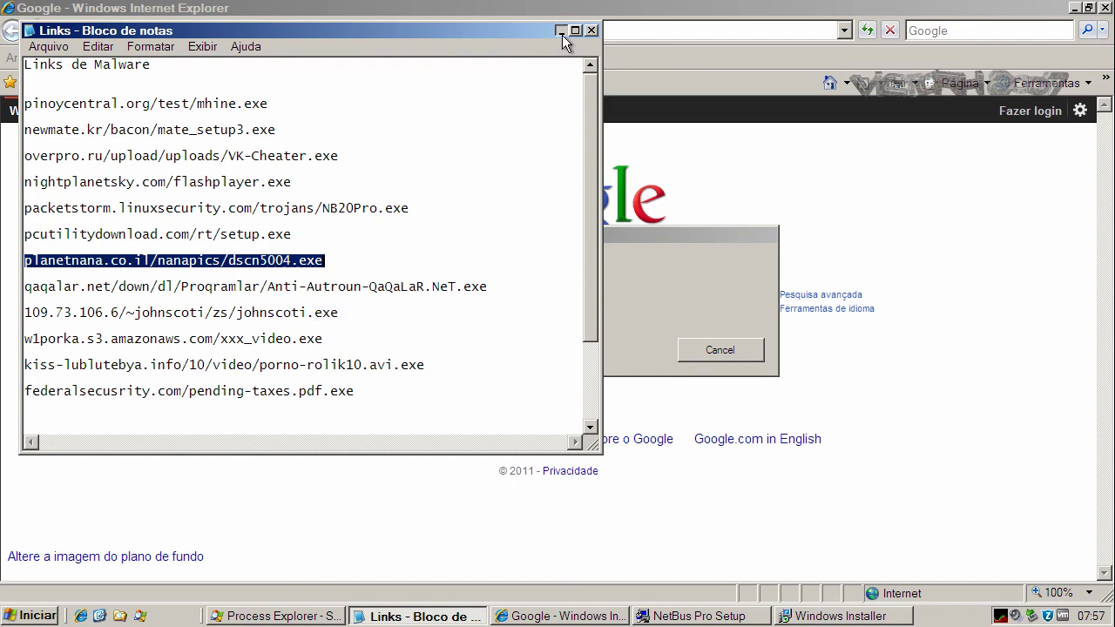
left_click(562, 33)
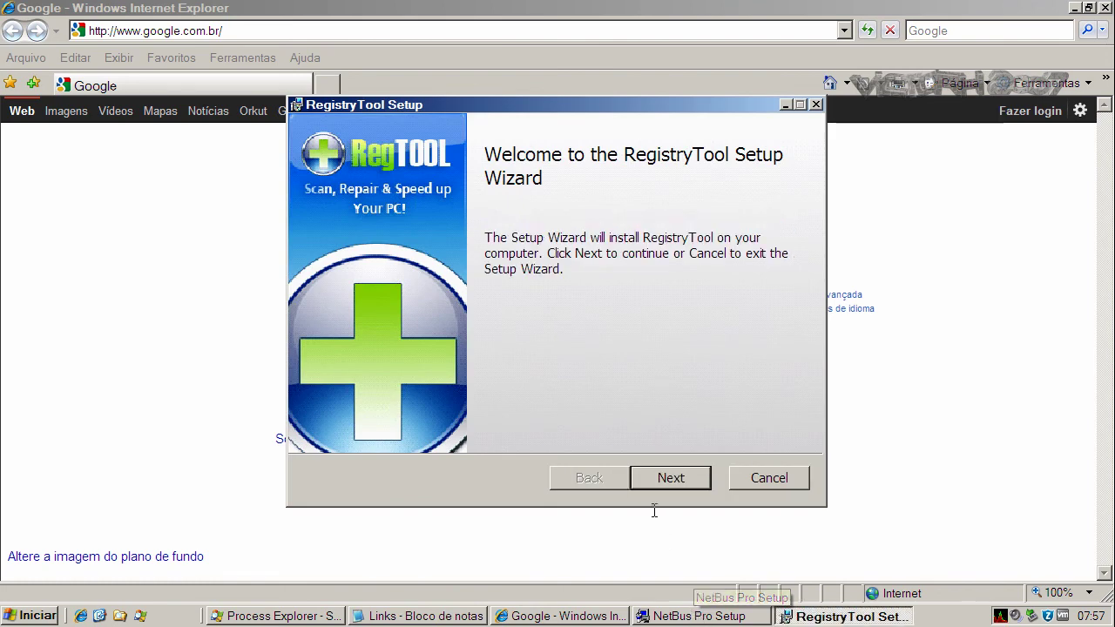
- Accept the license agreement in RegistryTool Setup, start the installation and minimize the wizard
left_click(673, 479)
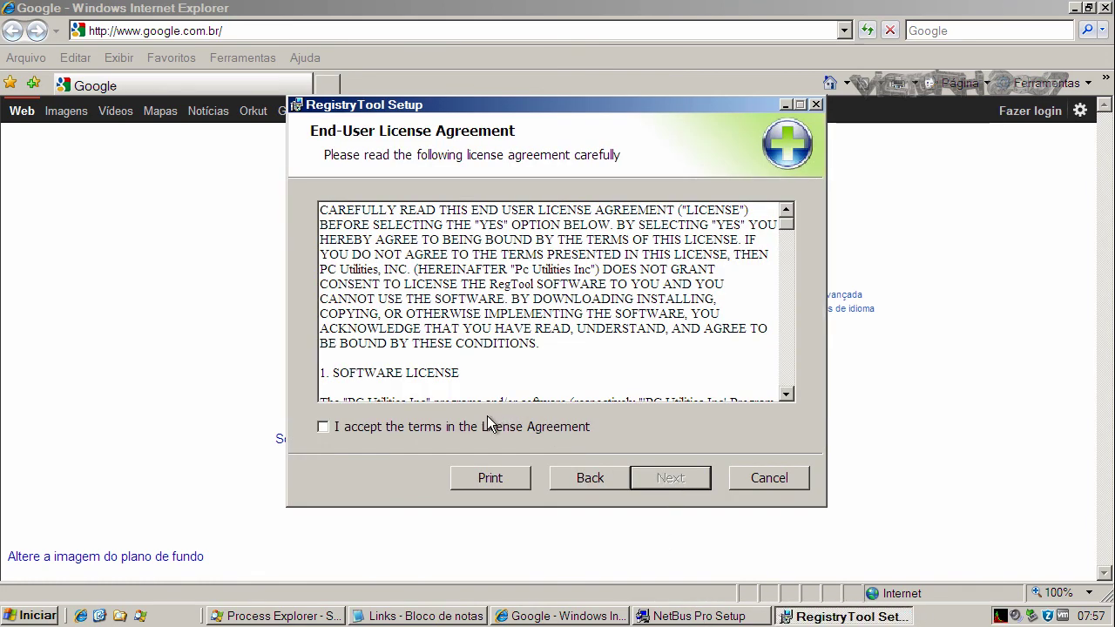
left_click(488, 424)
left_click(665, 477)
left_click(666, 477)
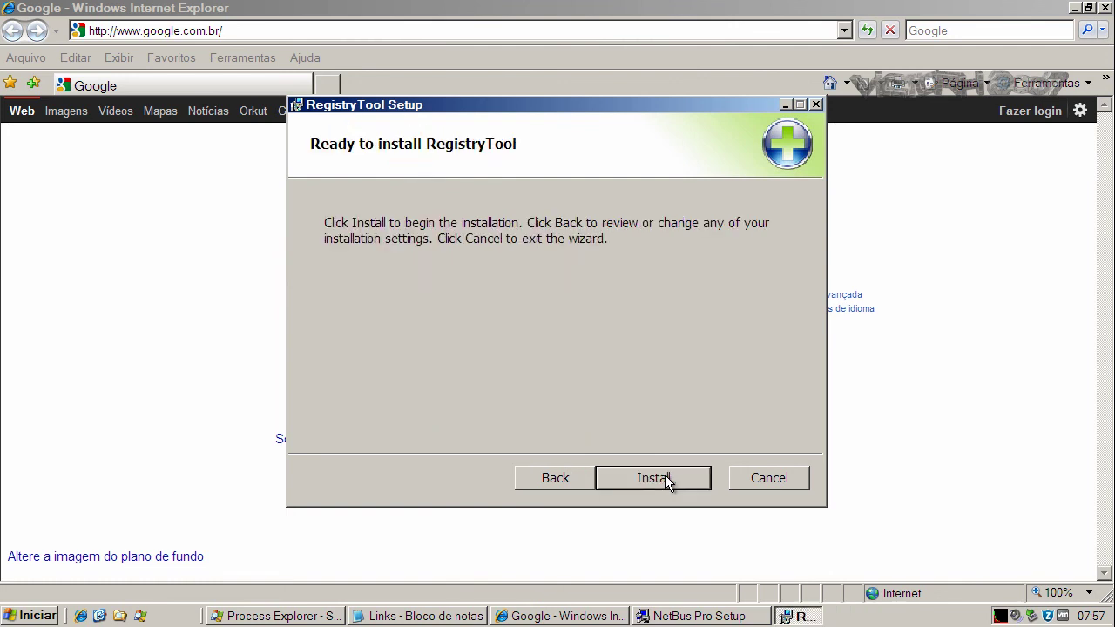
left_click(666, 479)
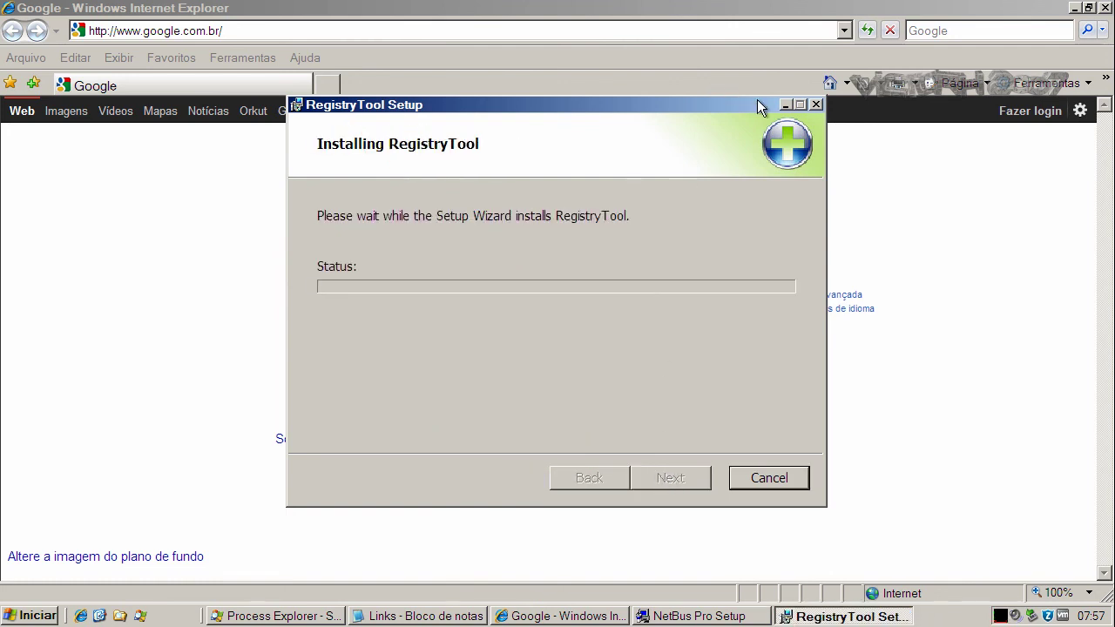
left_click(786, 105)
- Load the copied planetnana.co.il/nanapics/dscn5004.exe link in Internet Explorer
left_click(297, 27)
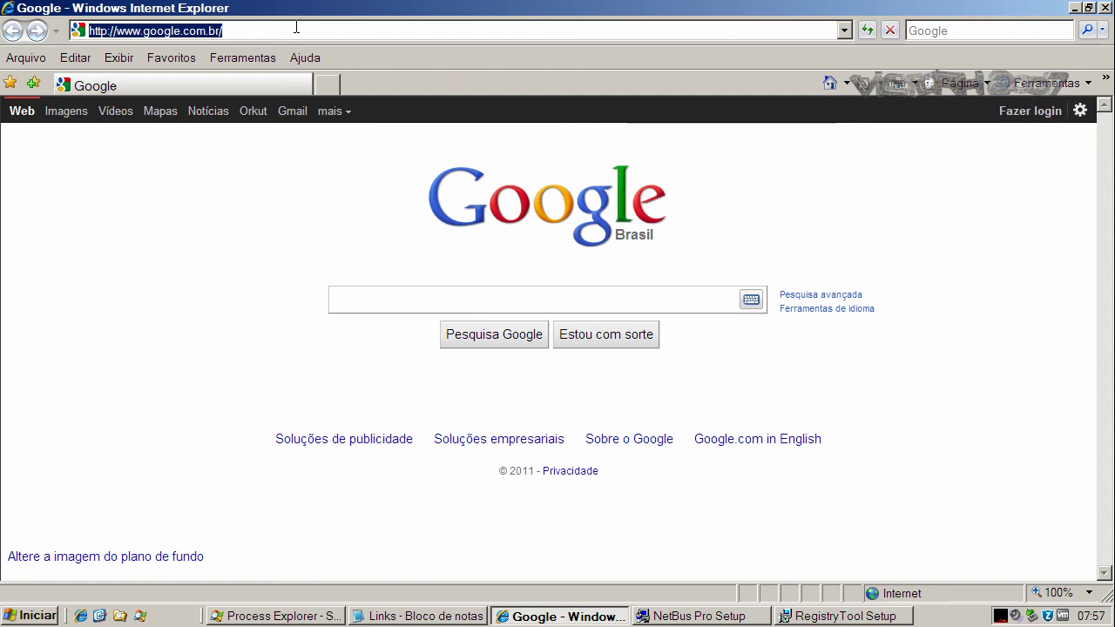
key("ctrl+v")
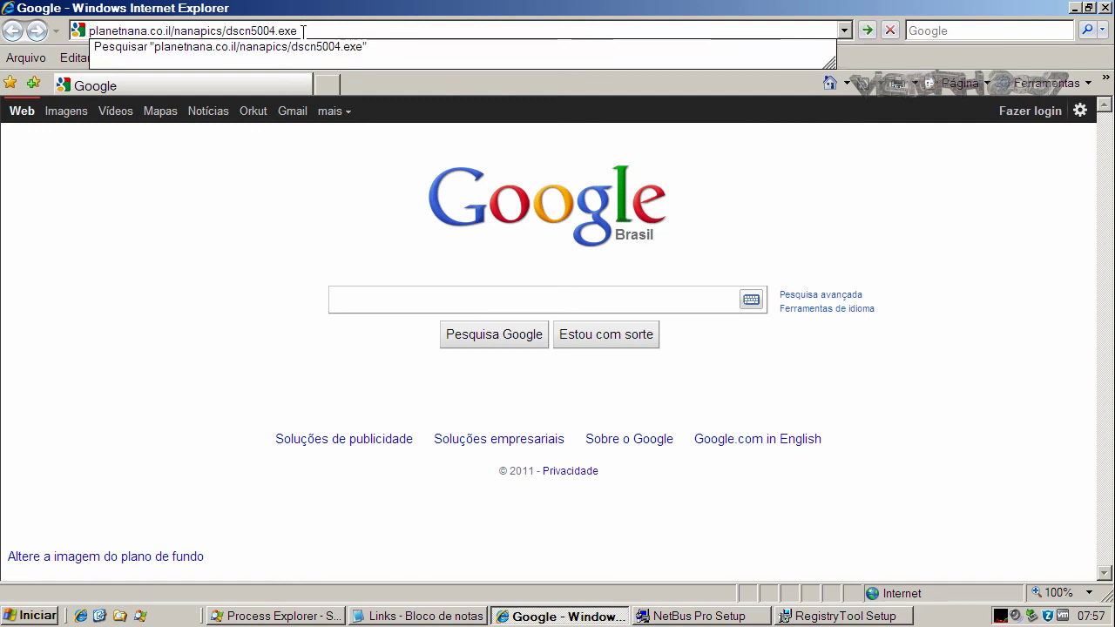
left_click(302, 32)
key("Return")
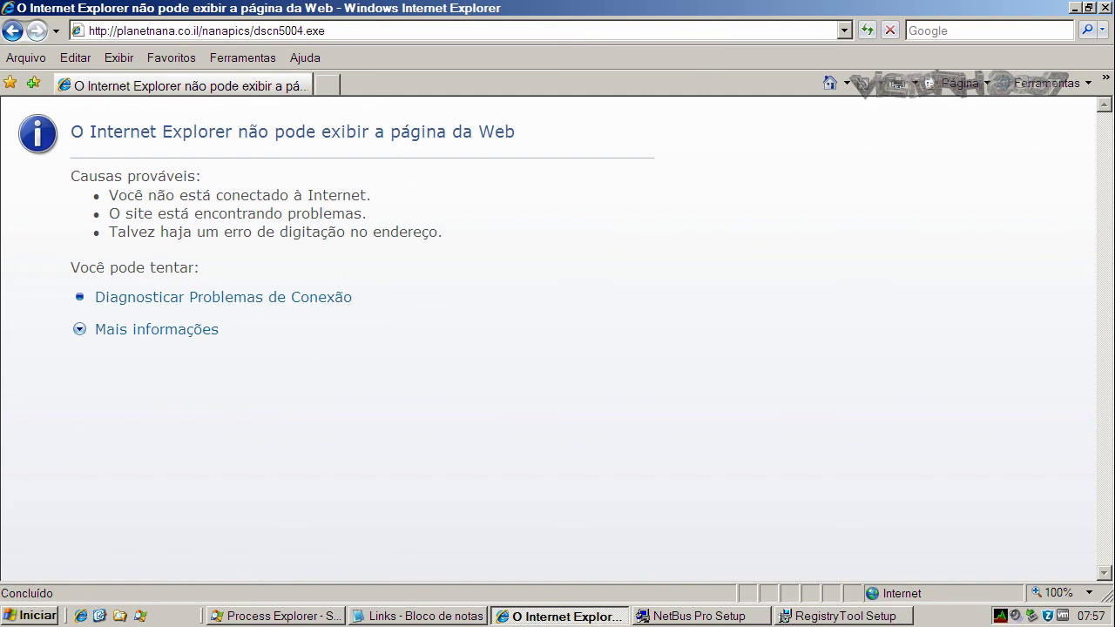
- Finish RegistryTool Setup with launching the program enabled, and reload the planetnana.co.il link to run dscn5004.exe
left_click(887, 611)
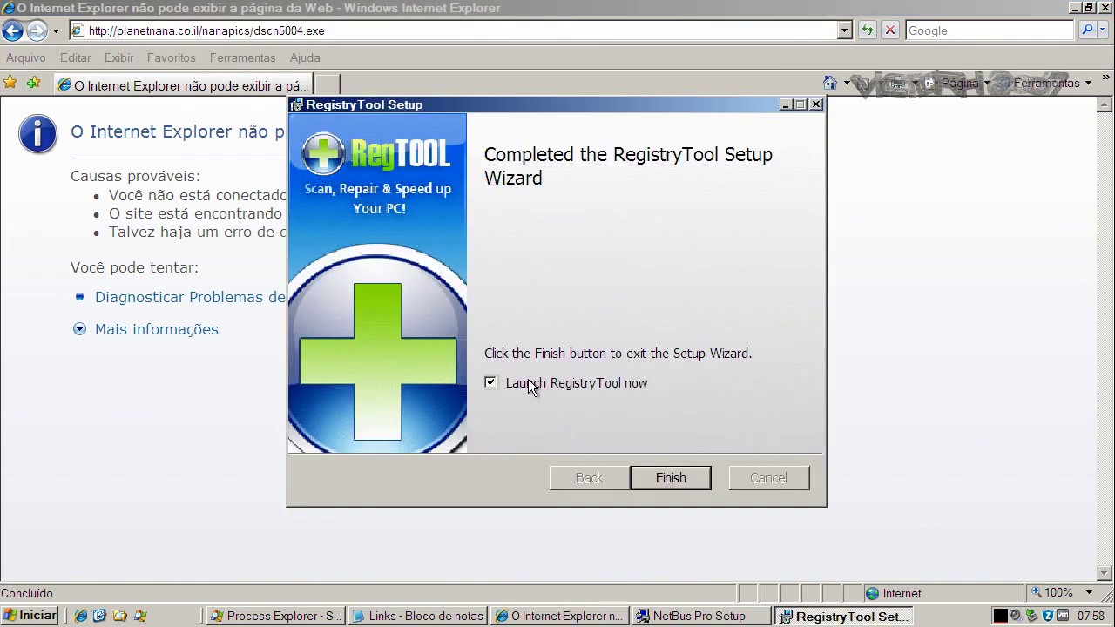
left_click(672, 475)
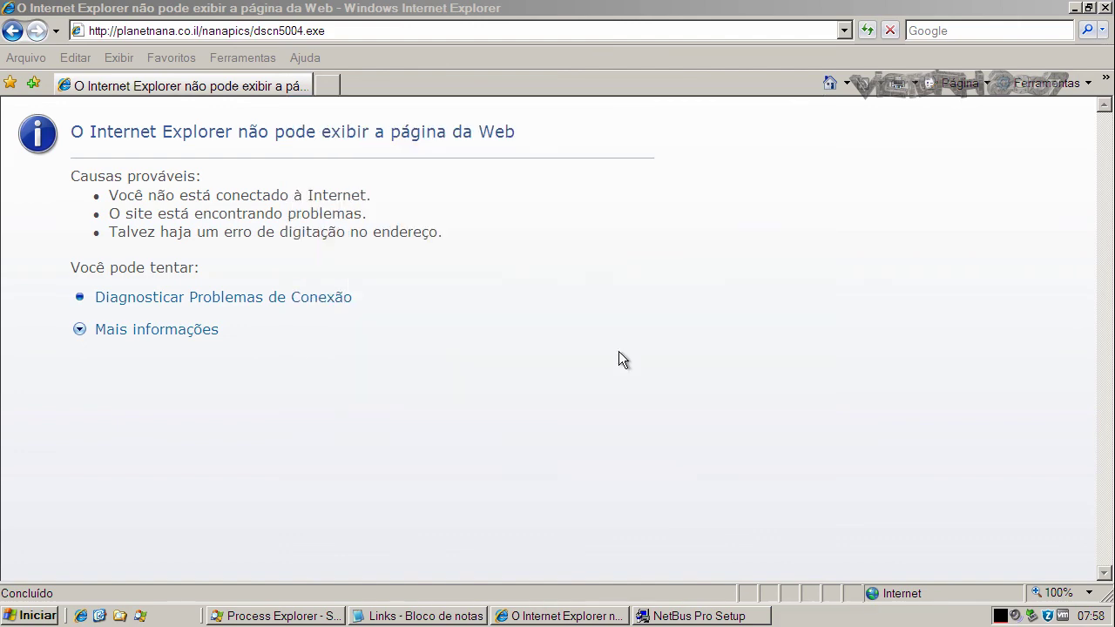
left_click(348, 31)
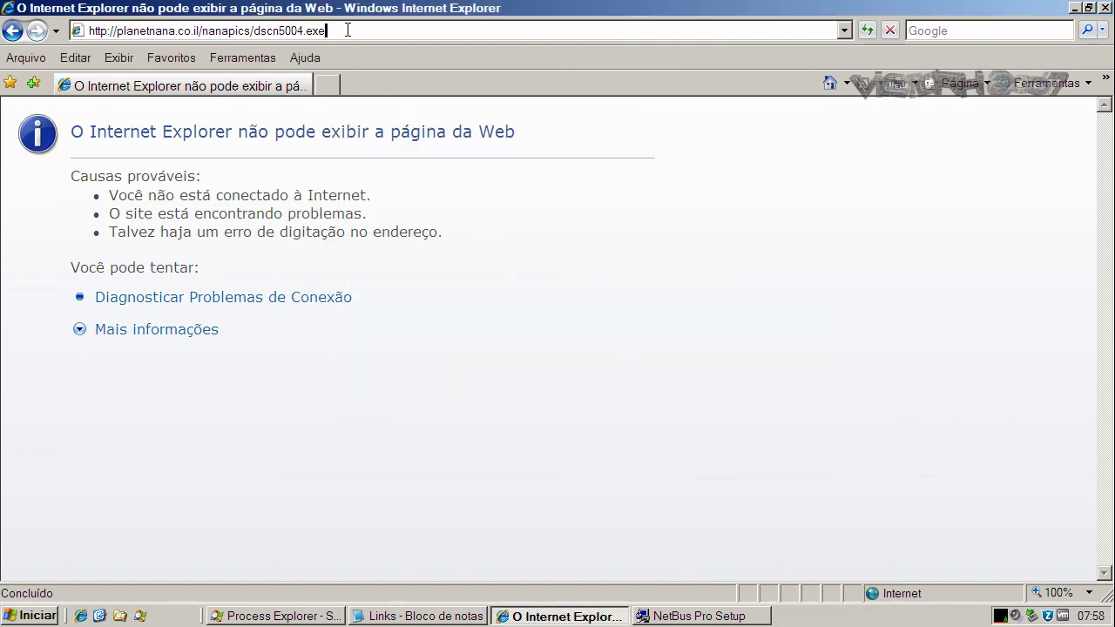
key("Return")
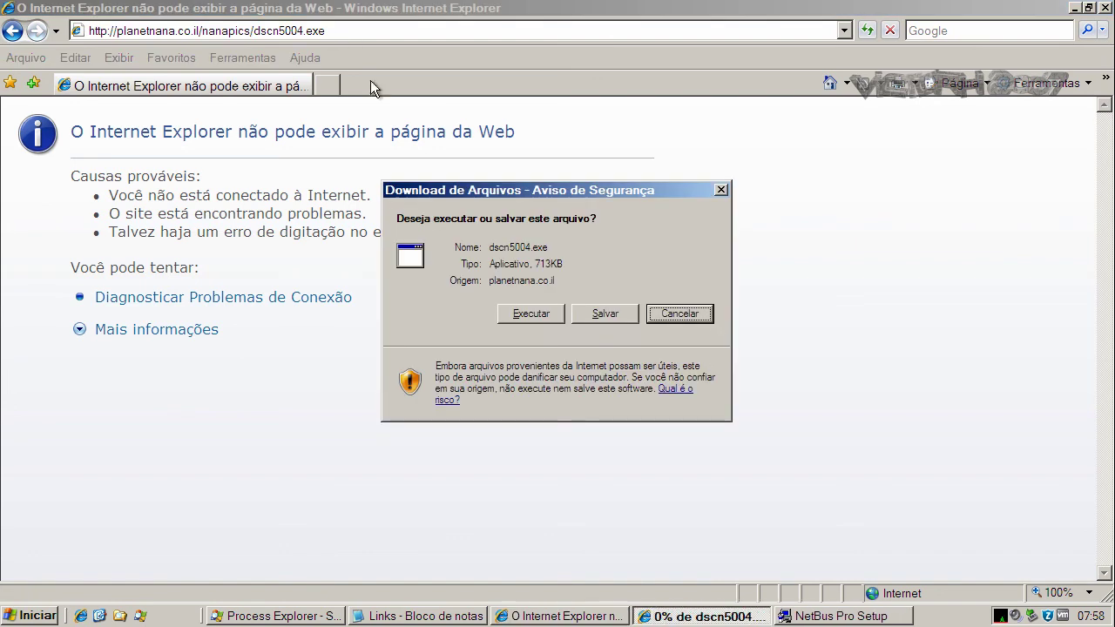
left_click(533, 314)
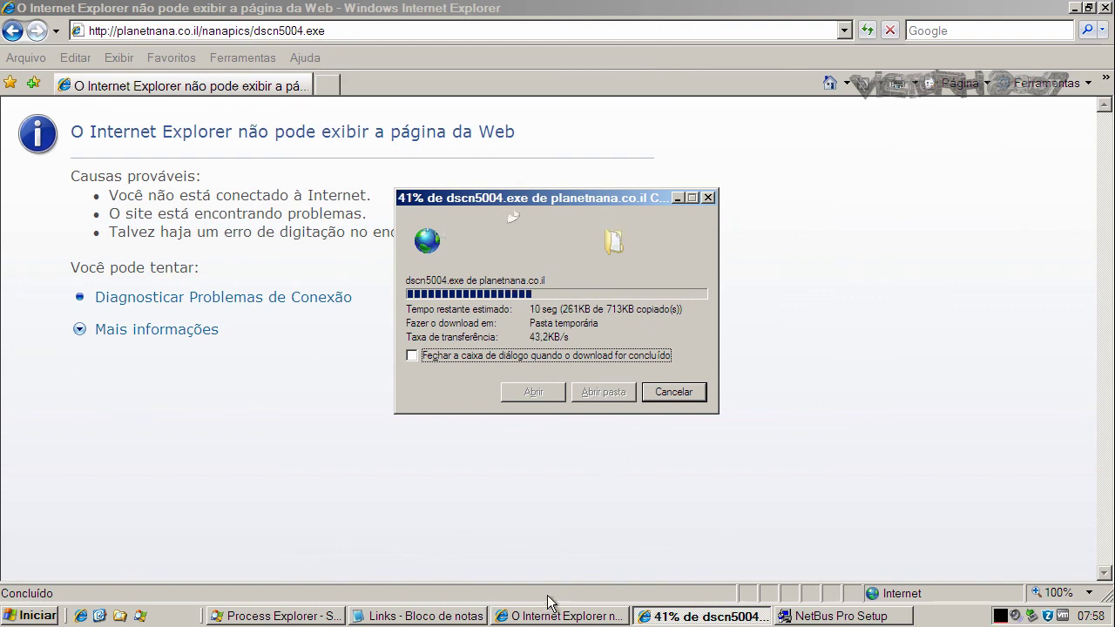
- Copy the qaqalar.net Anti-Autroun-QaQaLaR.NeT.exe link from the Links text file, minimize the file and confirm running the unverified dscn5004.exe
left_click(384, 617)
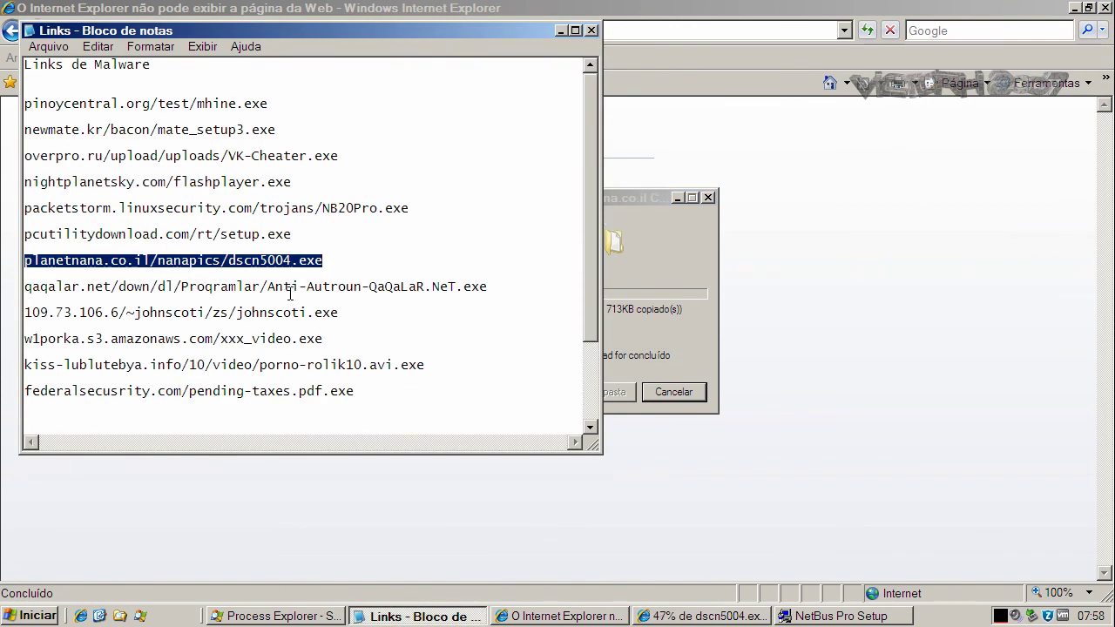
double_click(290, 287)
right_click(290, 287)
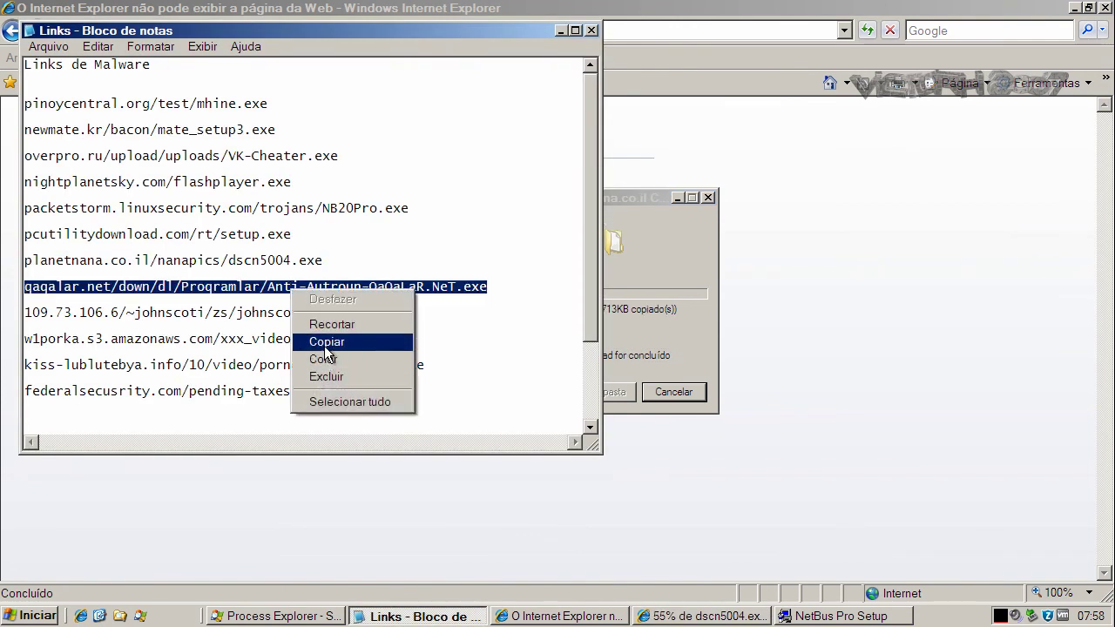
left_click(324, 340)
left_click(561, 33)
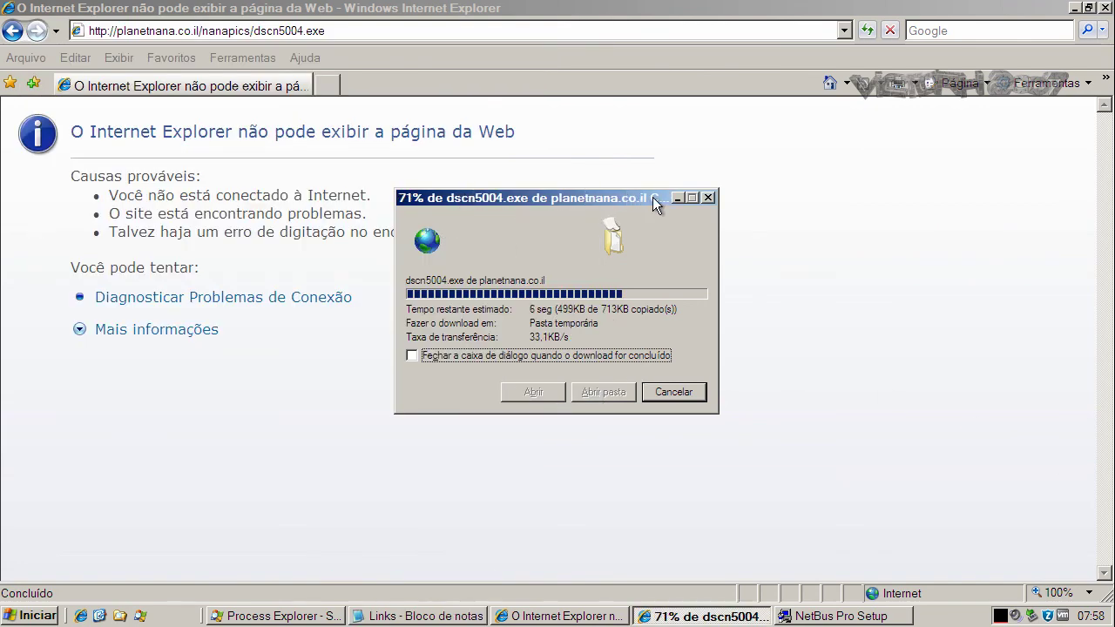
left_click_drag(652, 197, 650, 153)
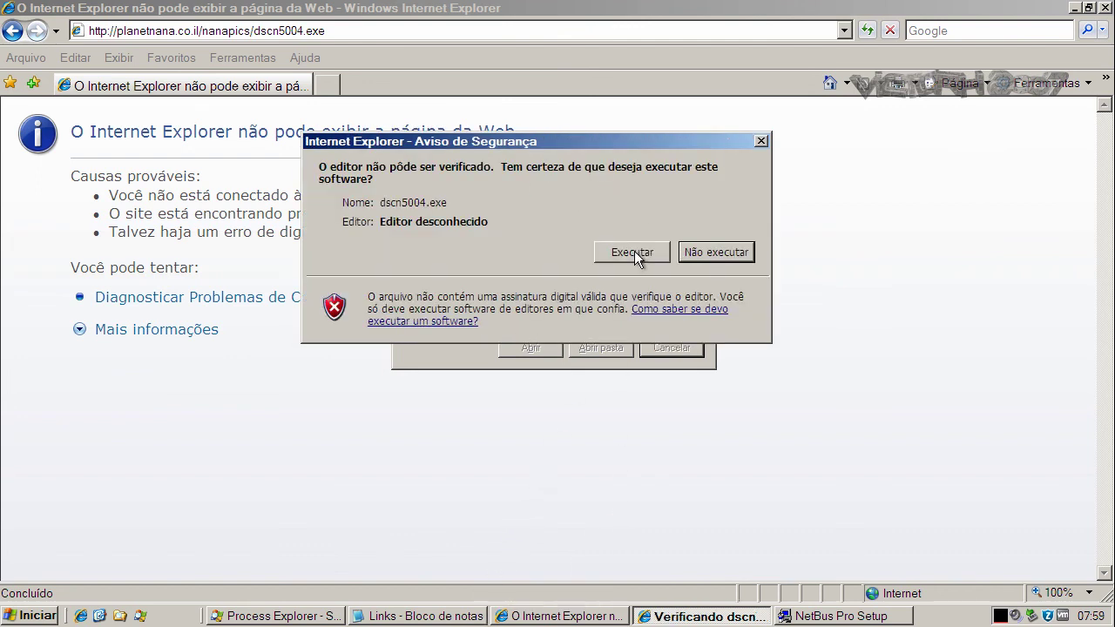
left_click(635, 253)
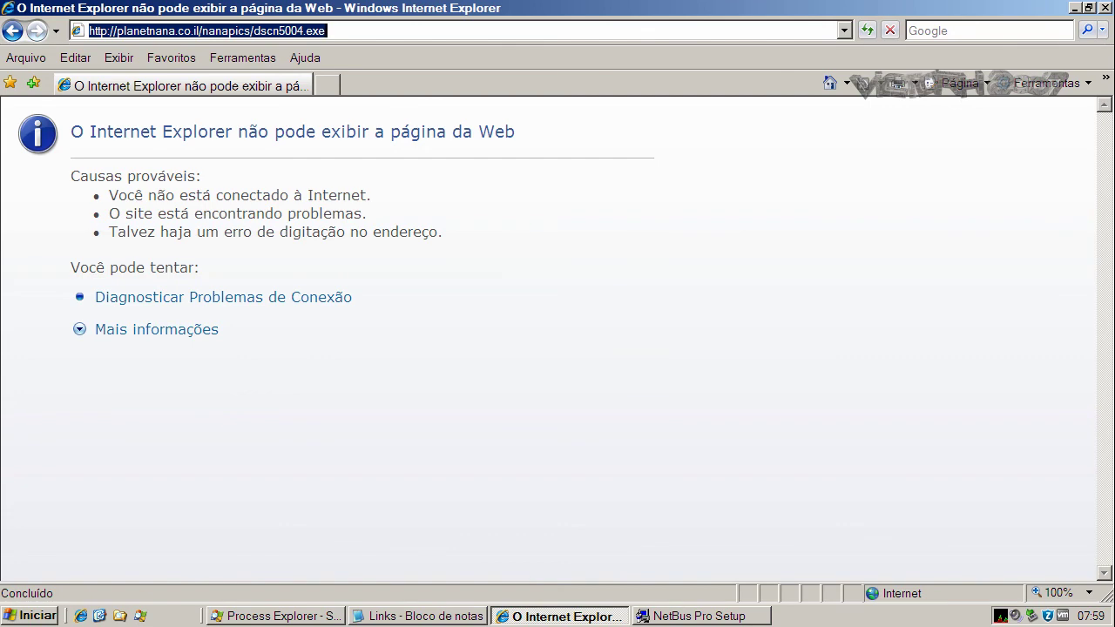
- Copy the link starting with 109.73.106.6 from the Links text file, minimize the file and select the browser's current address for replacement
left_click(392, 616)
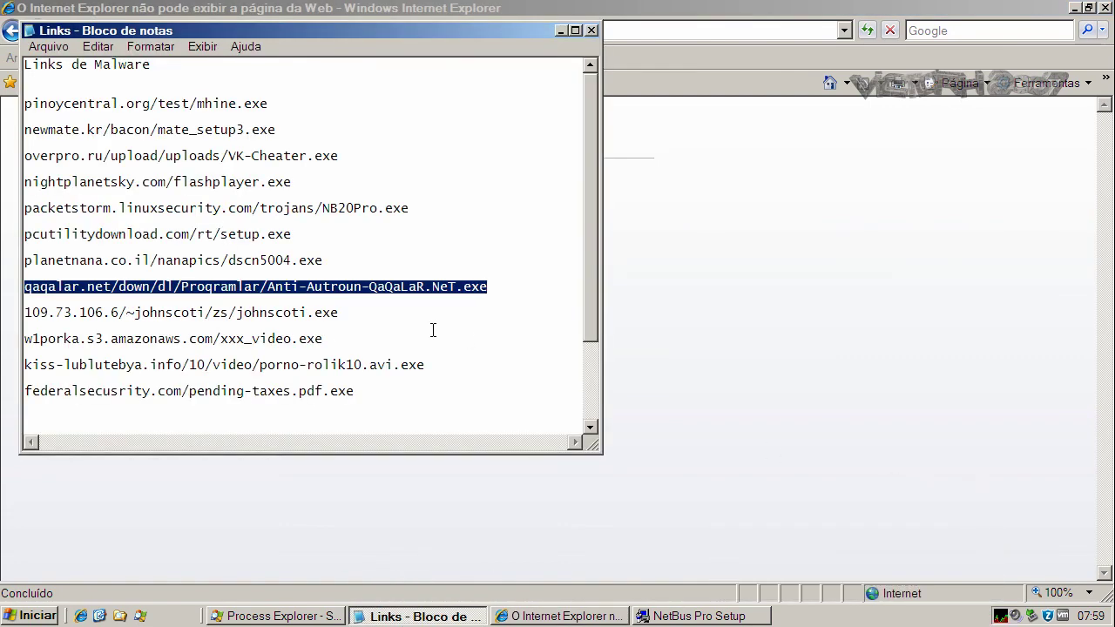
double_click(303, 312)
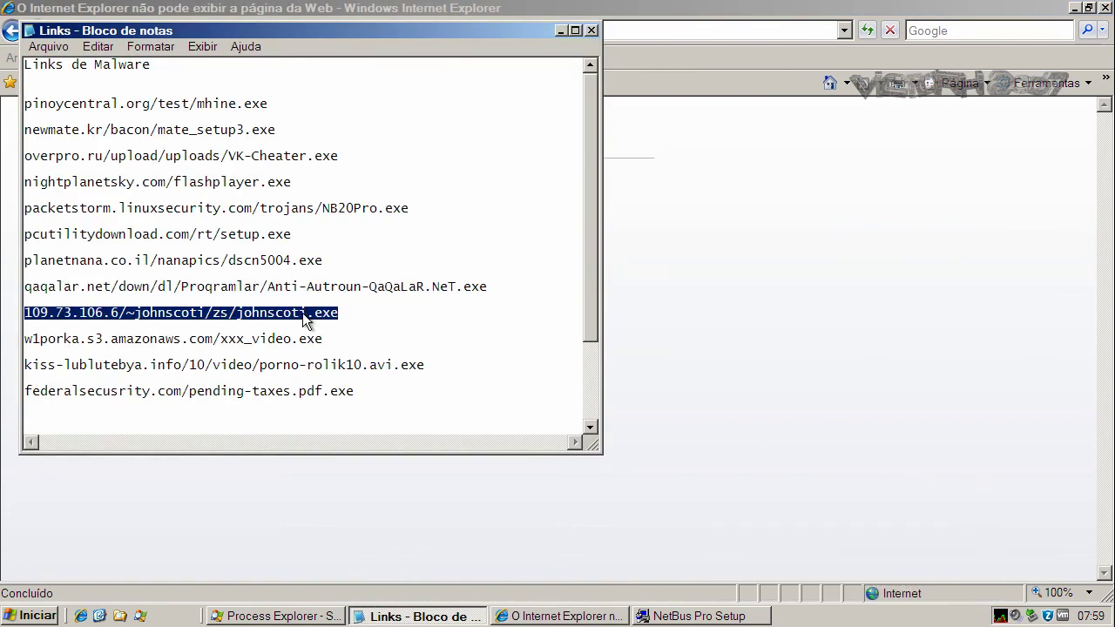
right_click(304, 314)
left_click(339, 366)
left_click_drag(329, 24, 329, 39)
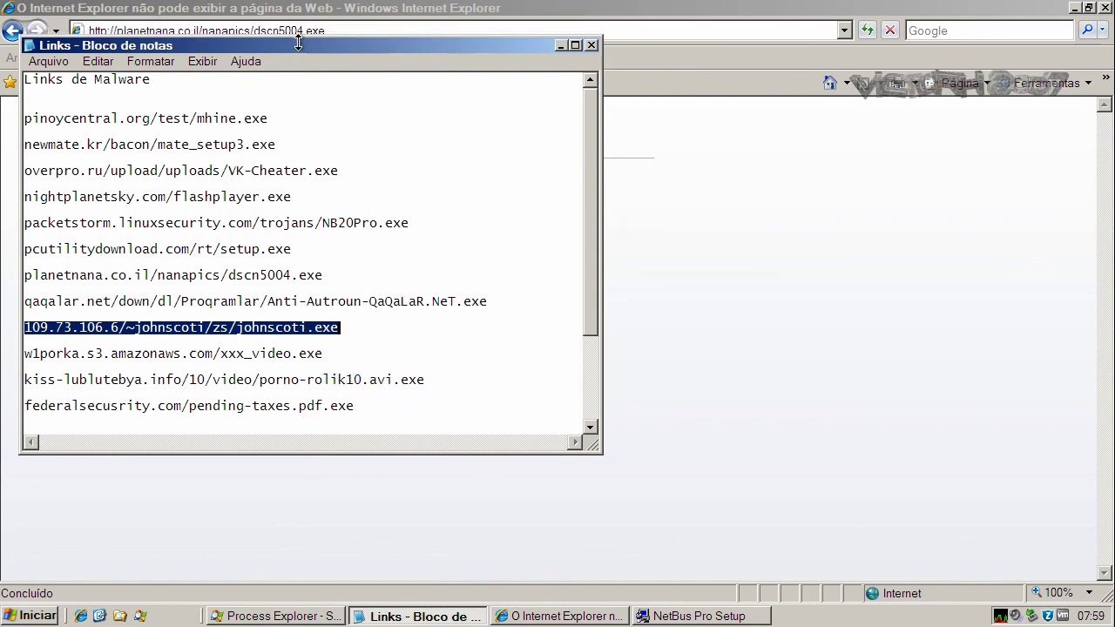
left_click(560, 46)
left_click(381, 32)
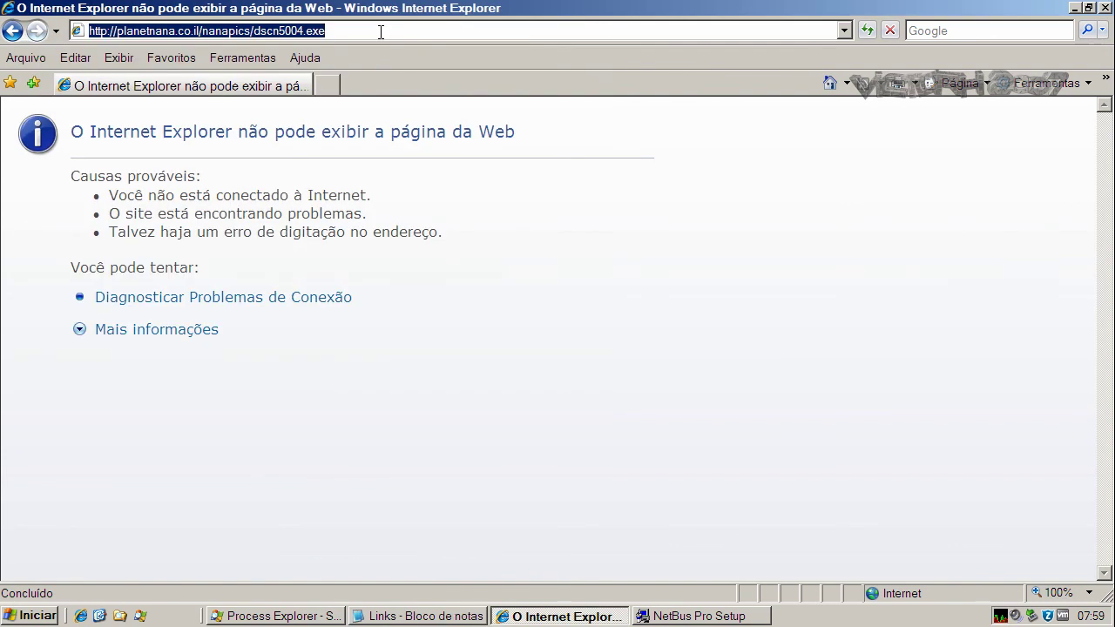
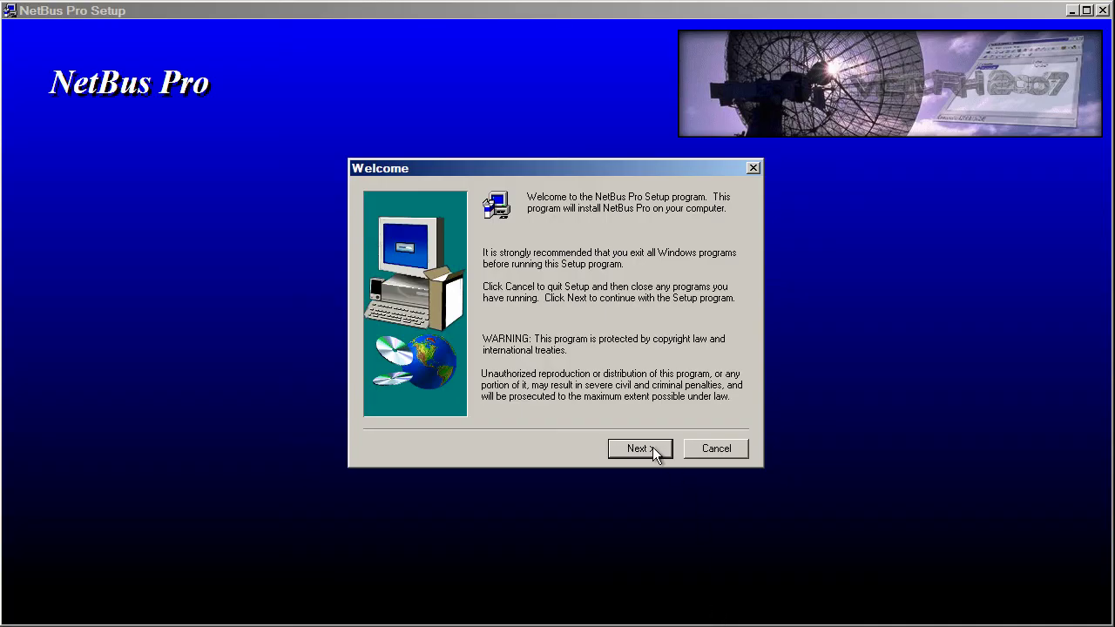
- Advance NetBus Pro Setup from the welcome page to the component selection and deselect Additional components
left_click(653, 447)
left_click(652, 447)
left_click(653, 447)
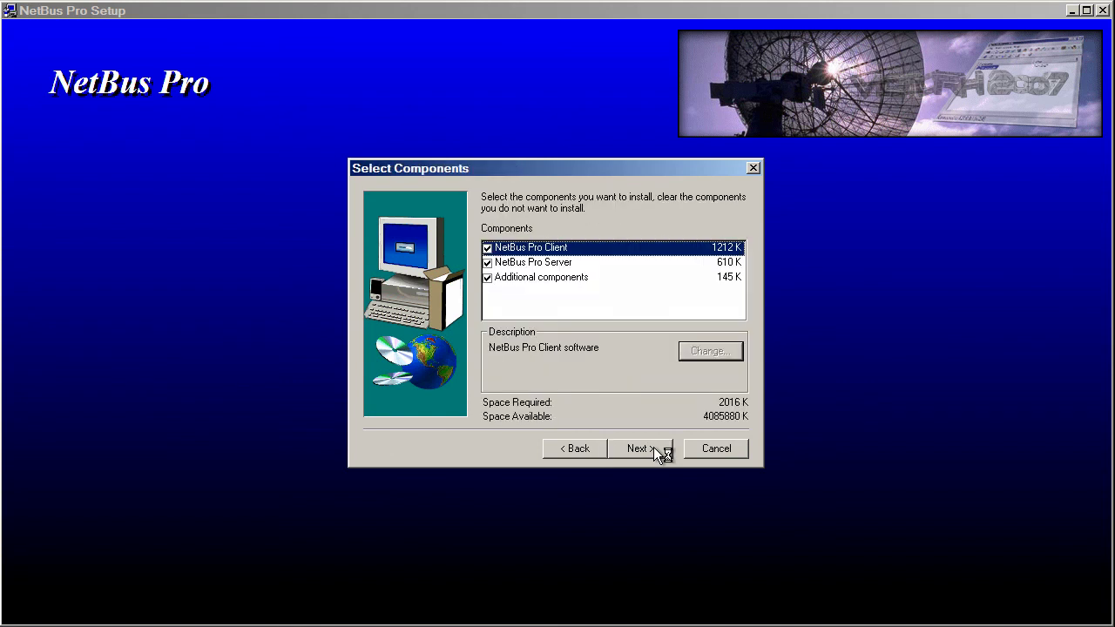
left_click(488, 278)
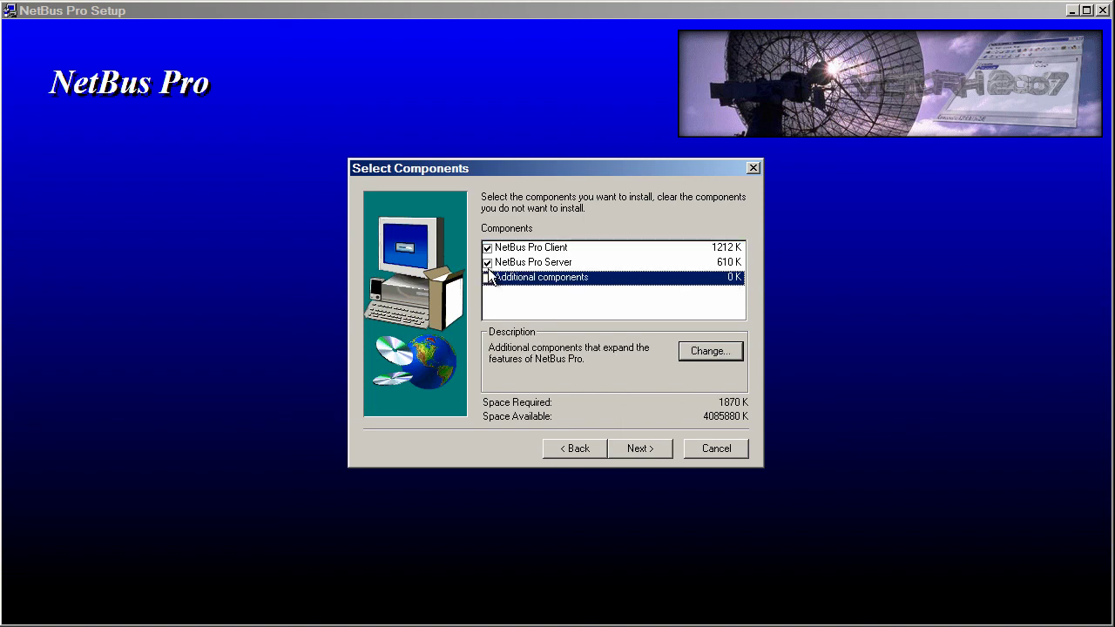
- Finish installing NetBus Pro in the NetBus Pro program folder with the README enabled, and delete the detected NetBus.exe through the antivirus alert
left_click(650, 448)
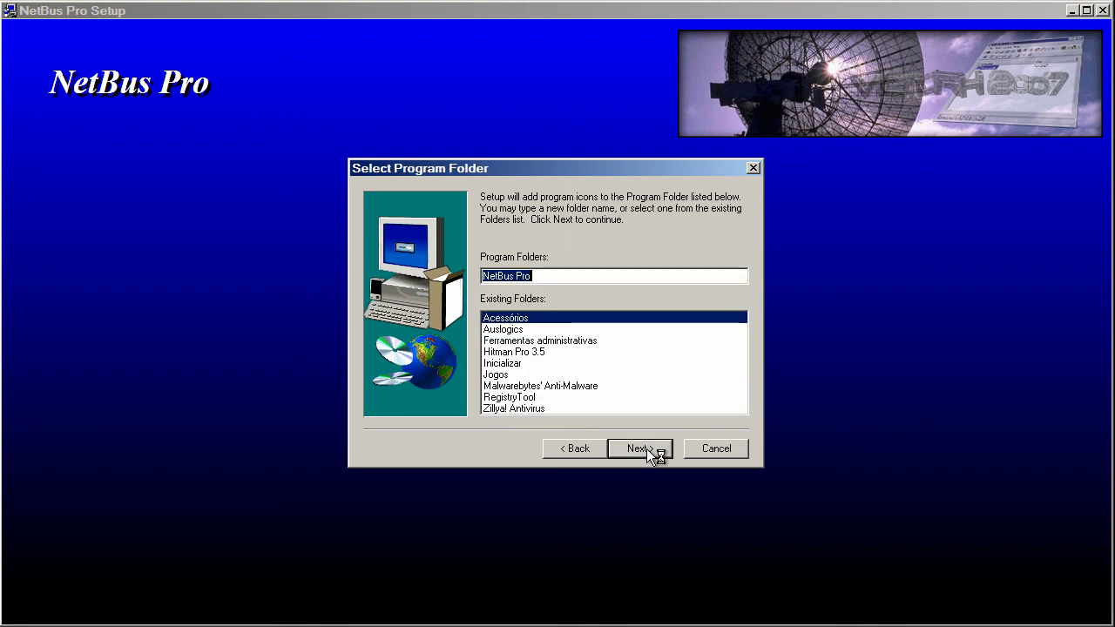
left_click(646, 449)
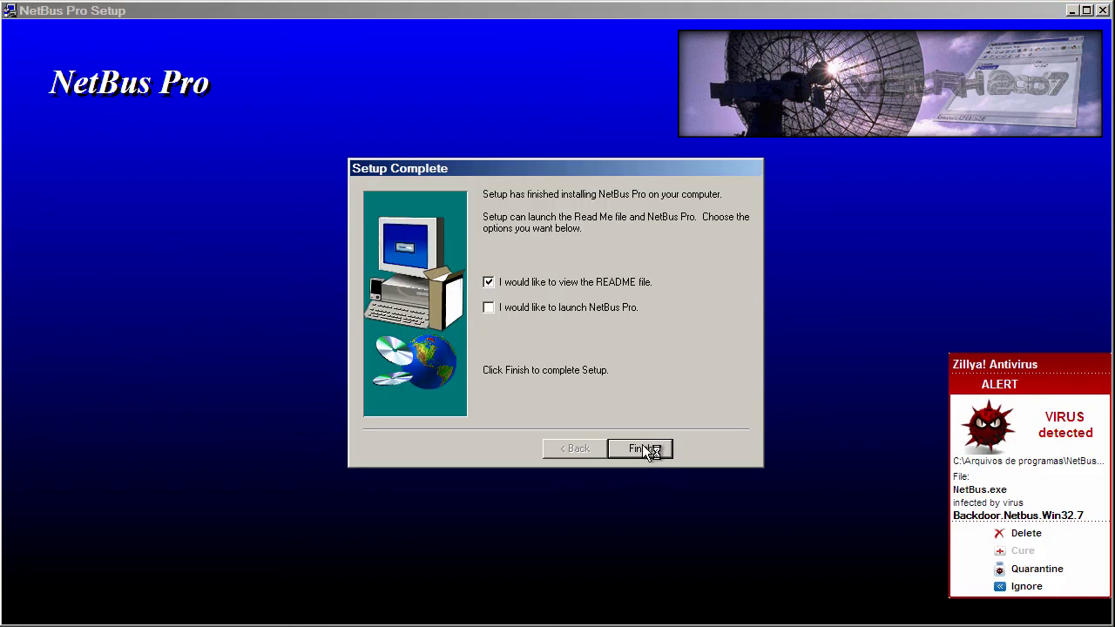
left_click(1028, 533)
left_click(1029, 534)
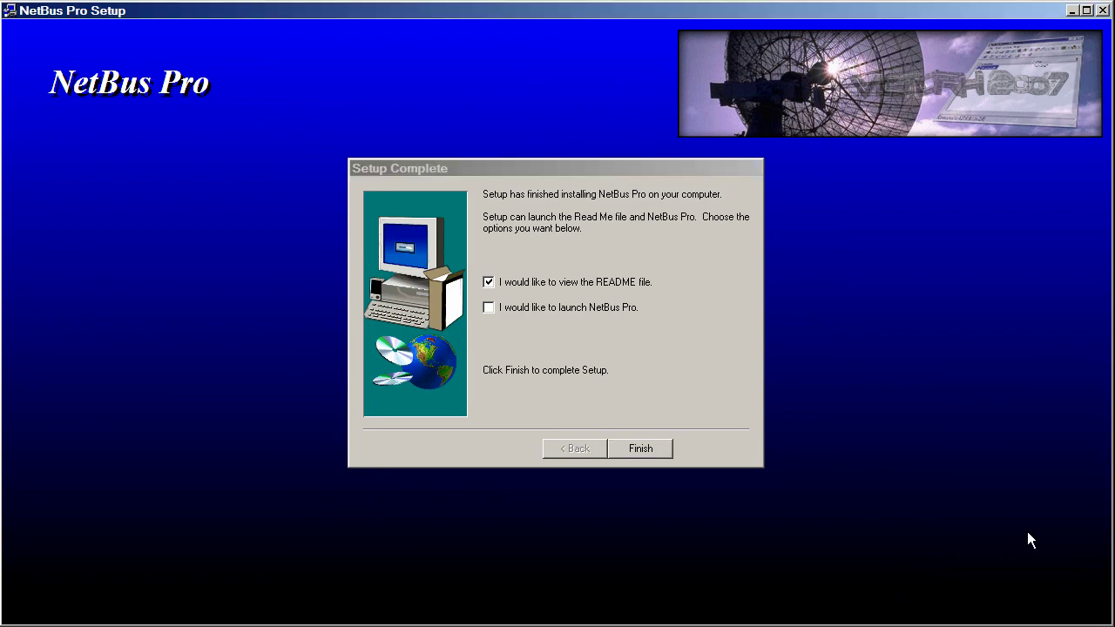
left_click(1028, 533)
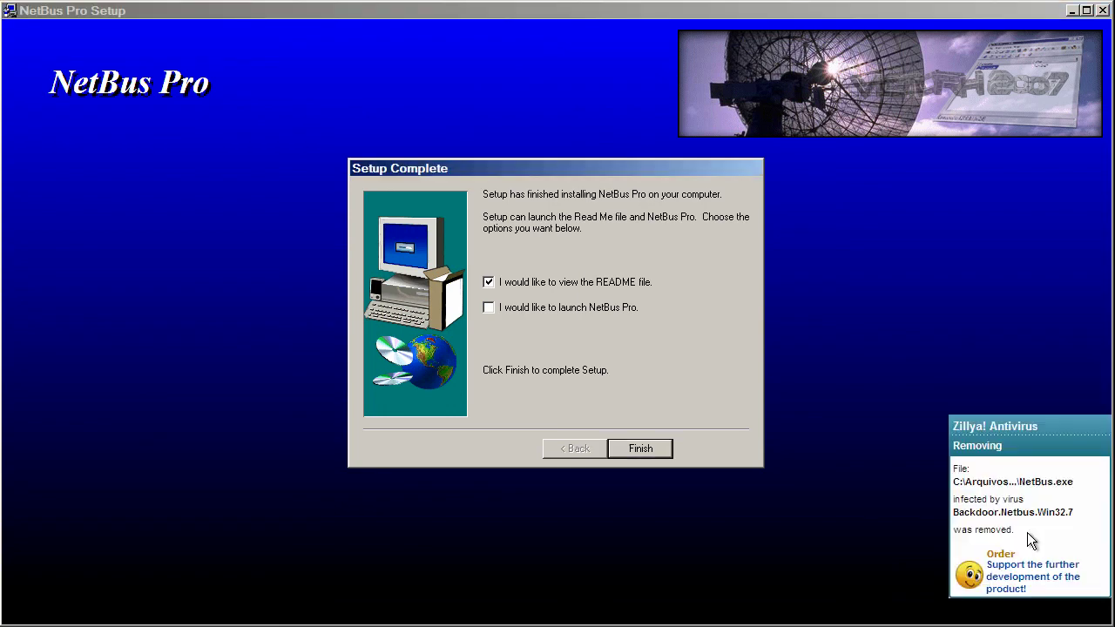
left_click(653, 448)
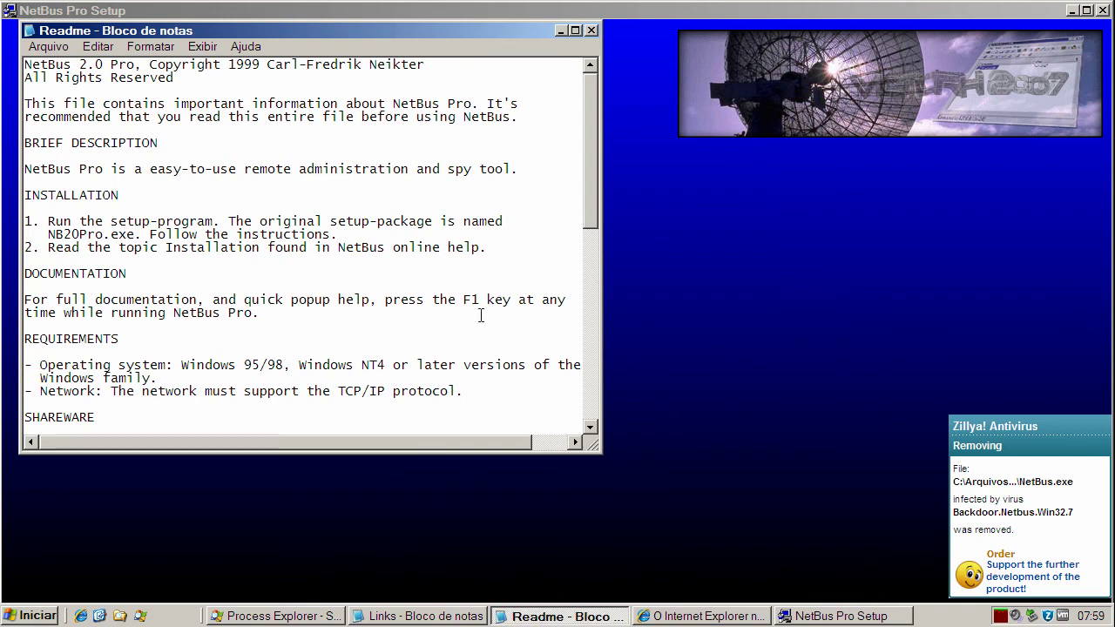
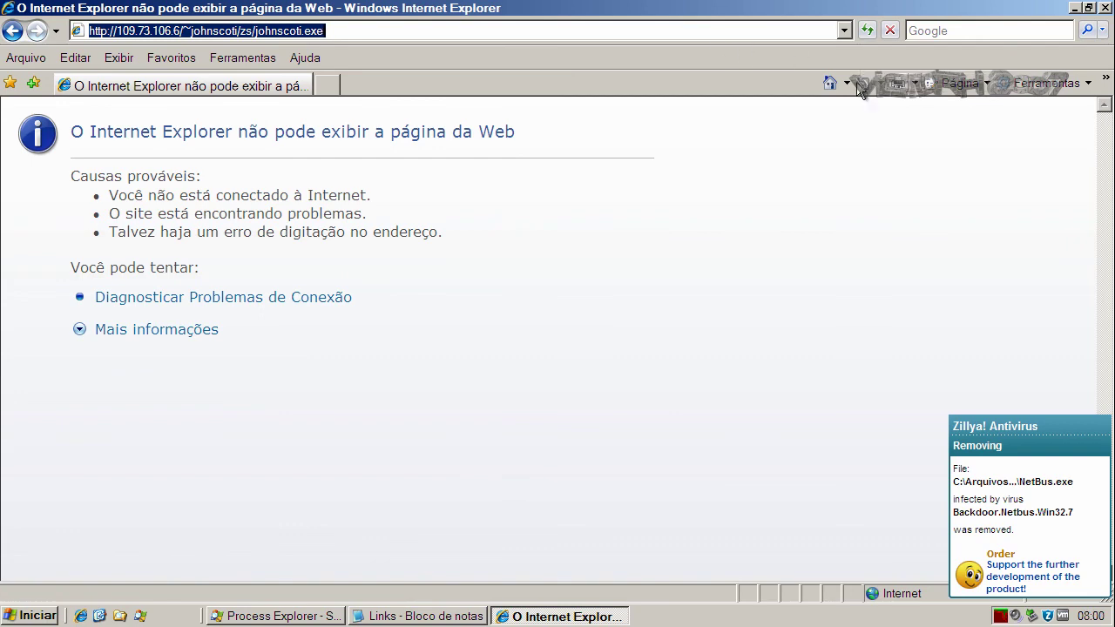
- Return the browser to its home page, copy the w1porka.s3.amazonaws.com/xxx_video.exe link from the Links text file and select the browser's address for replacement
left_click(830, 82)
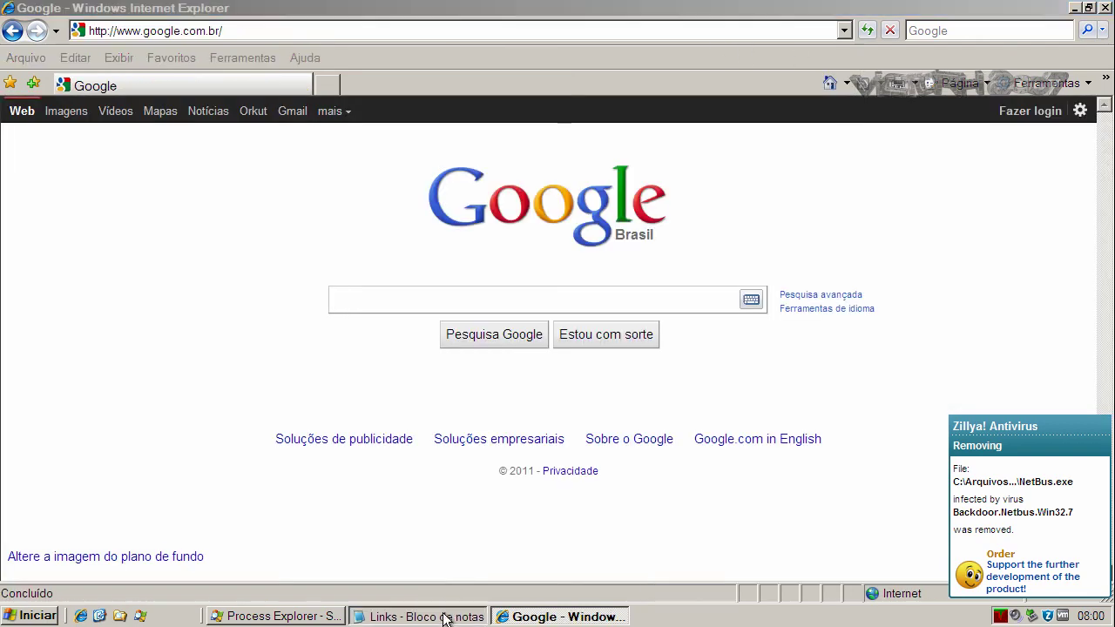
left_click(416, 616)
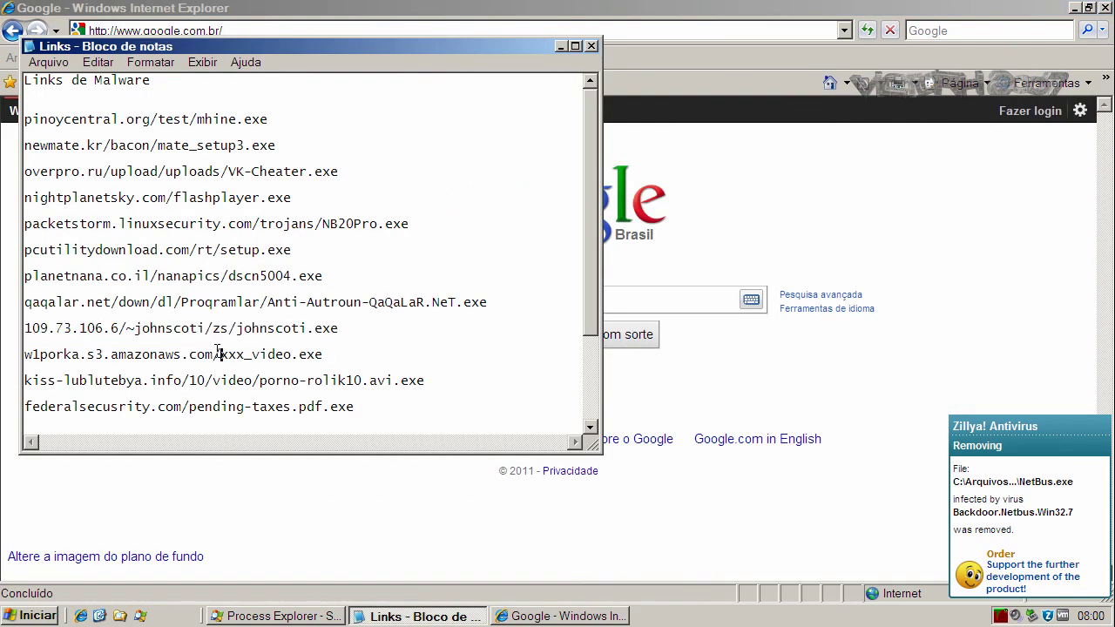
double_click(220, 355)
right_click(219, 355)
left_click(279, 404)
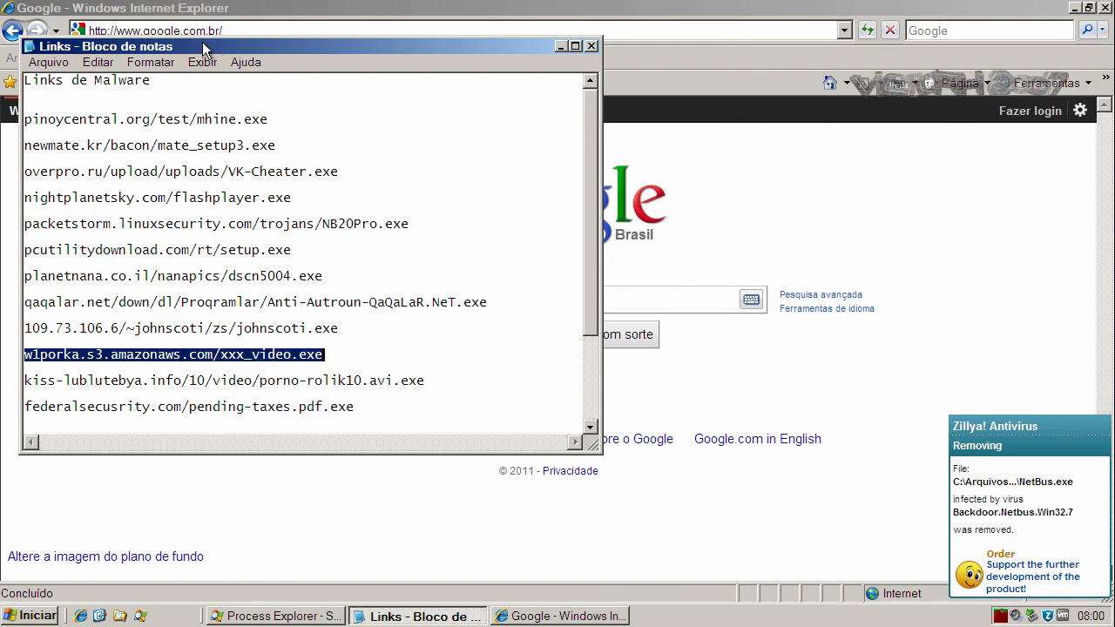
left_click(250, 32)
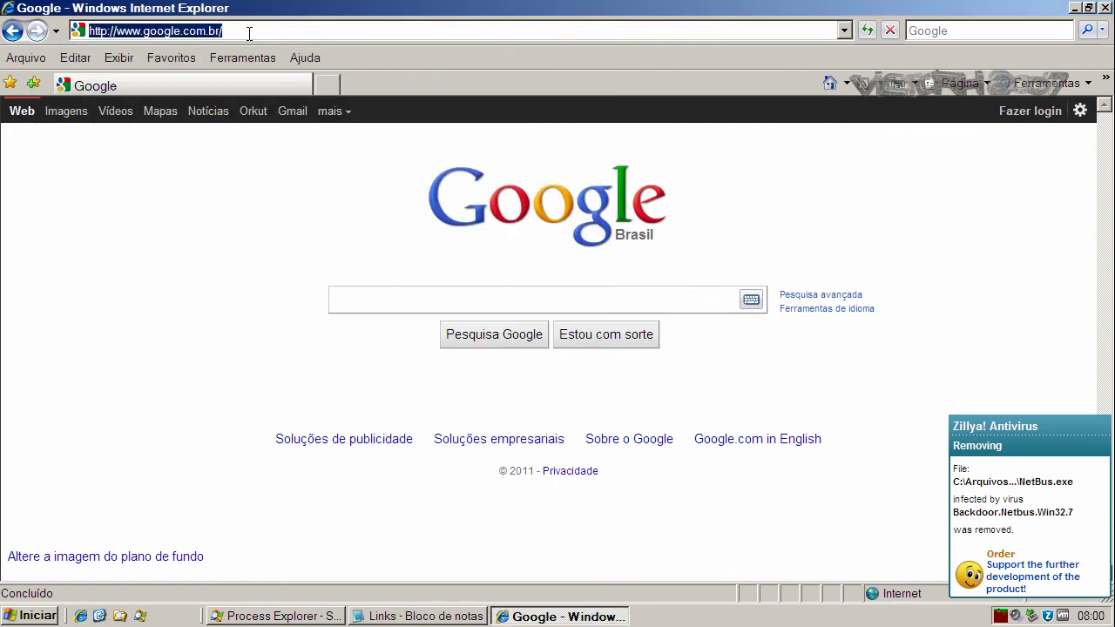
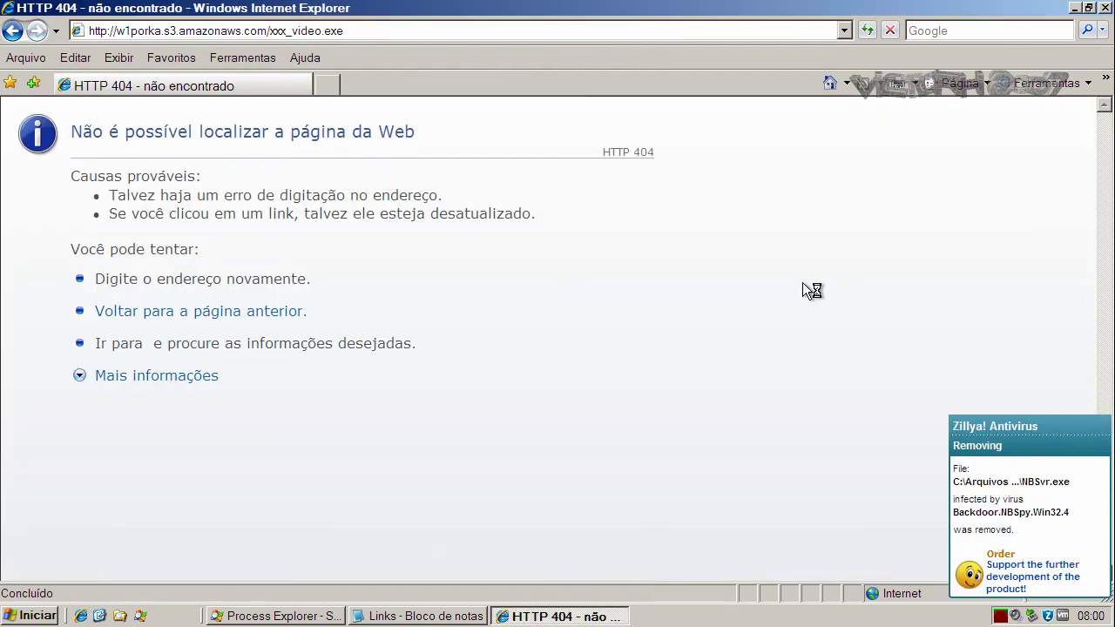
- Dismiss the antivirus removal notification and reload the w1porka.s3.amazonaws.com/xxx_video.exe address
left_click(293, 32)
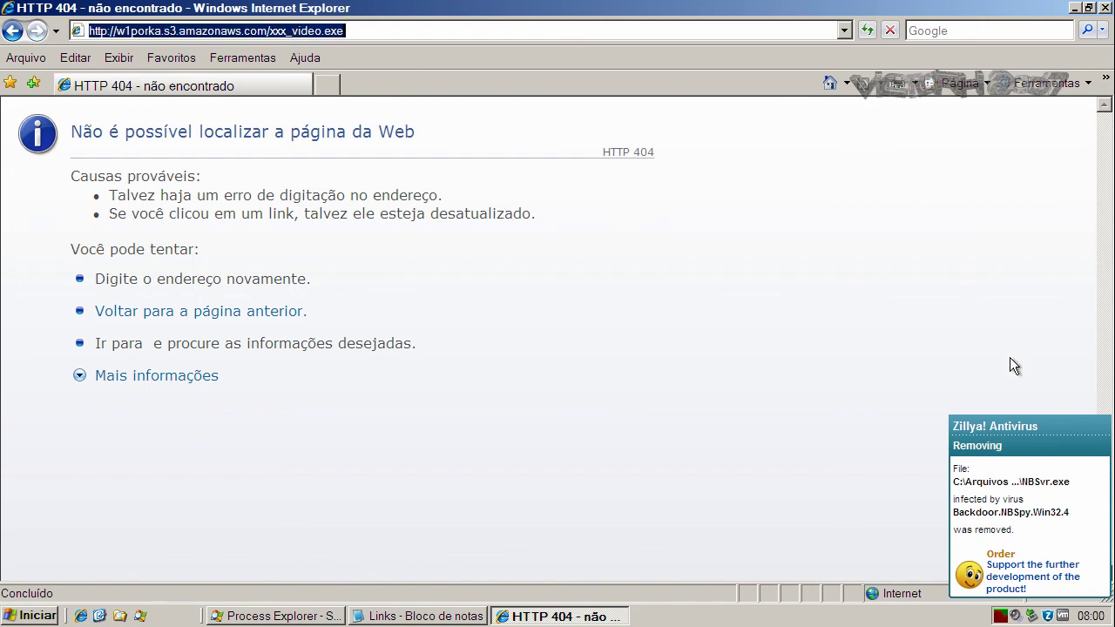
left_click(1016, 421)
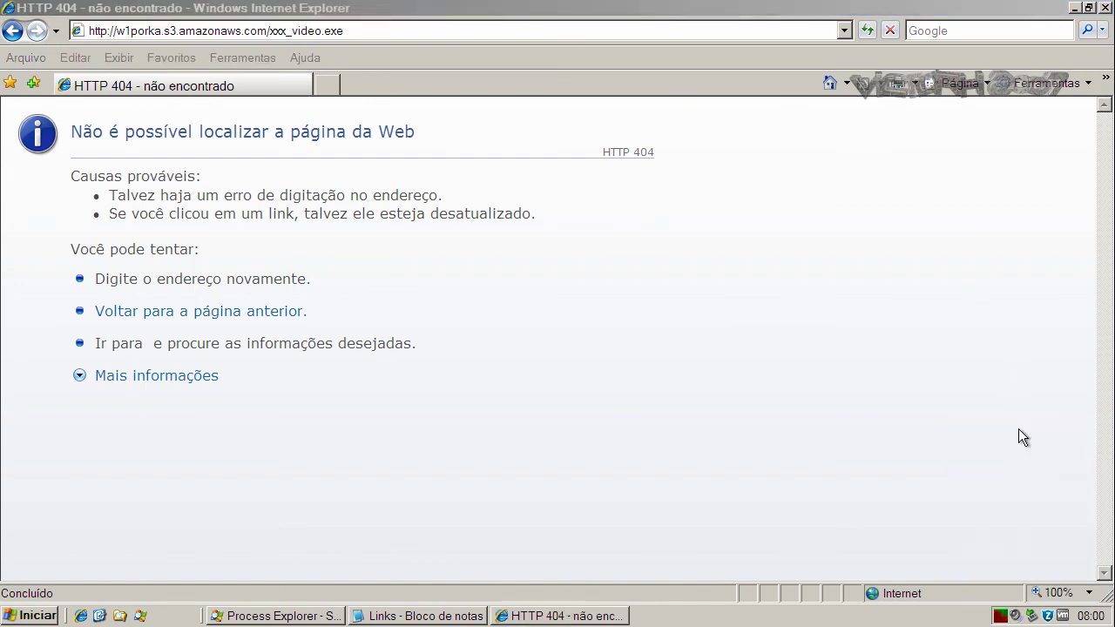
left_click(361, 32)
key("Return")
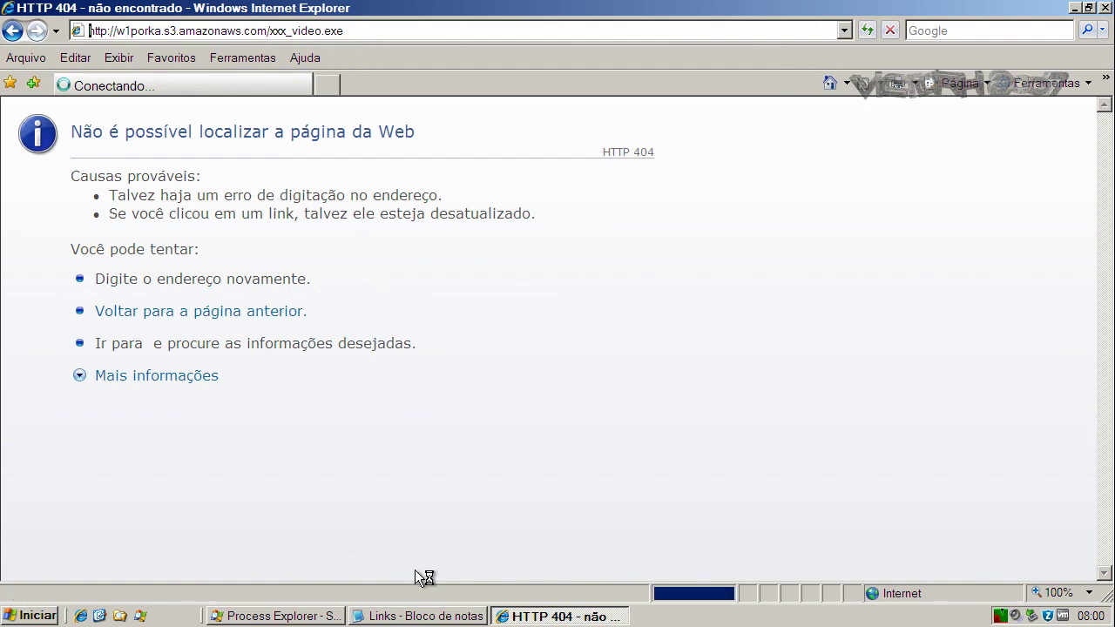
- Copy the kiss-lublutebya.info/10/video/porno-rolik10.avi.exe link from the Links text file and minimize the file
left_click(433, 616)
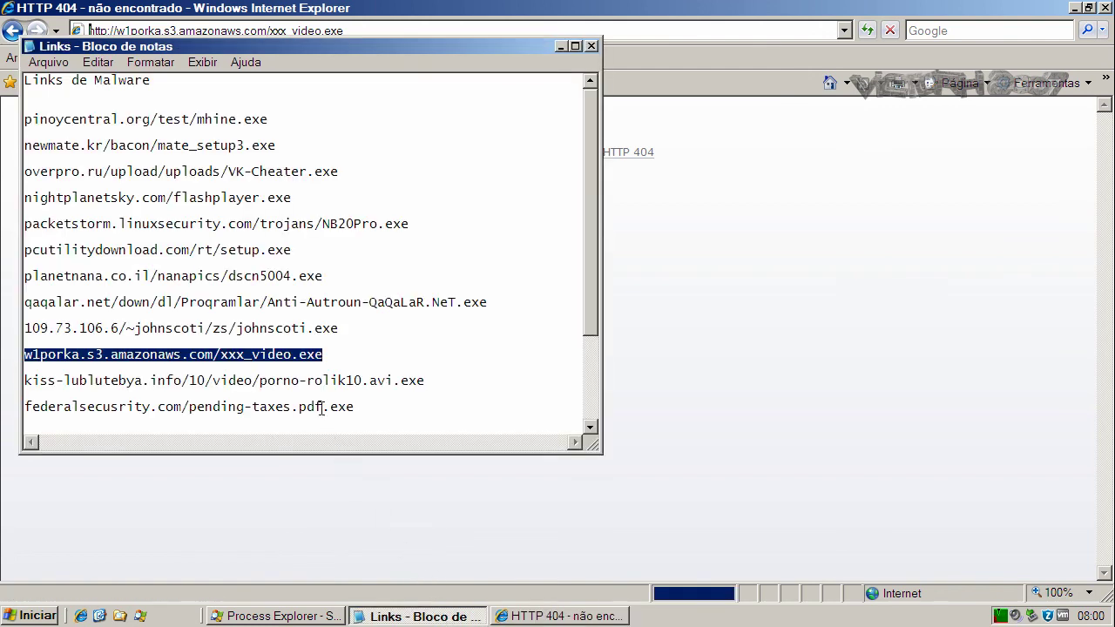
double_click(319, 381)
right_click(321, 383)
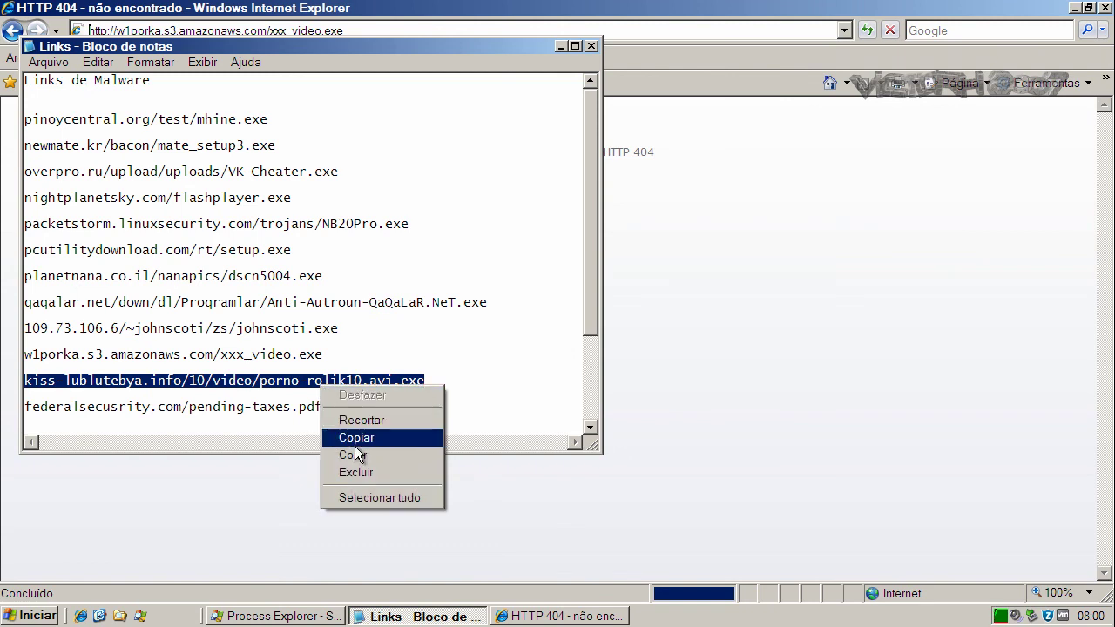
left_click(356, 437)
left_click(562, 45)
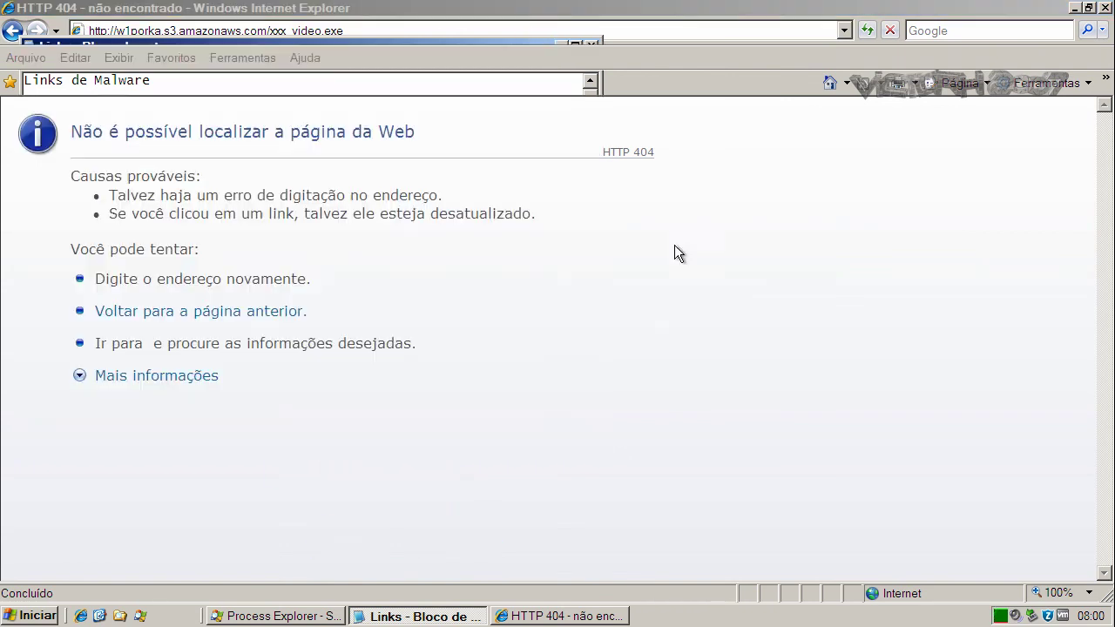
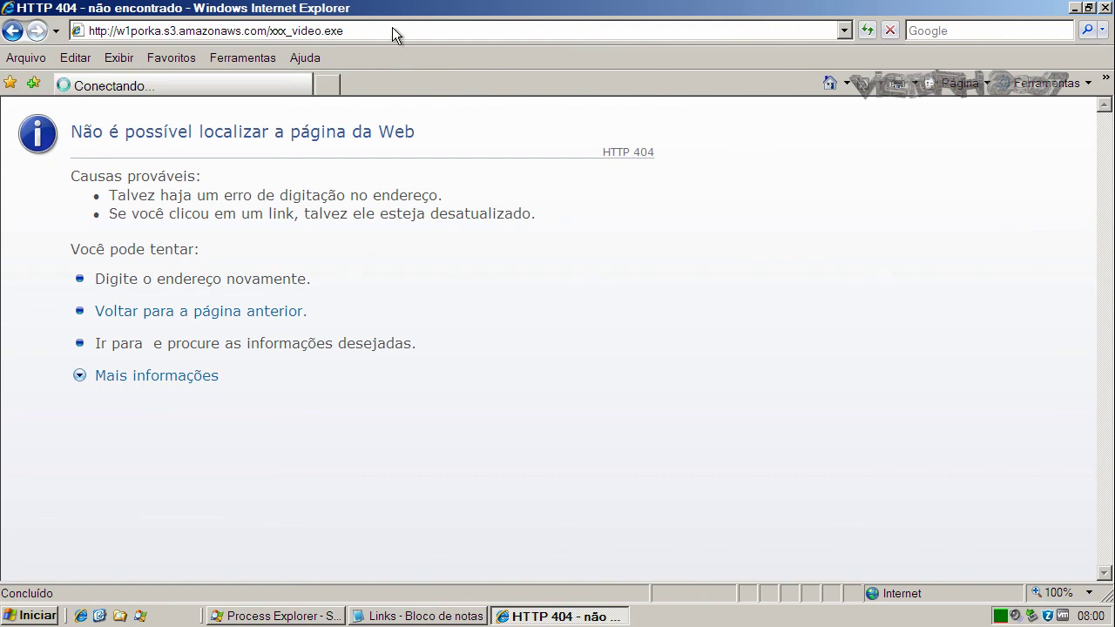
- Reopen the Links text file, copy the already selected kiss-lublutebya.info link again and minimize the file
left_click(458, 616)
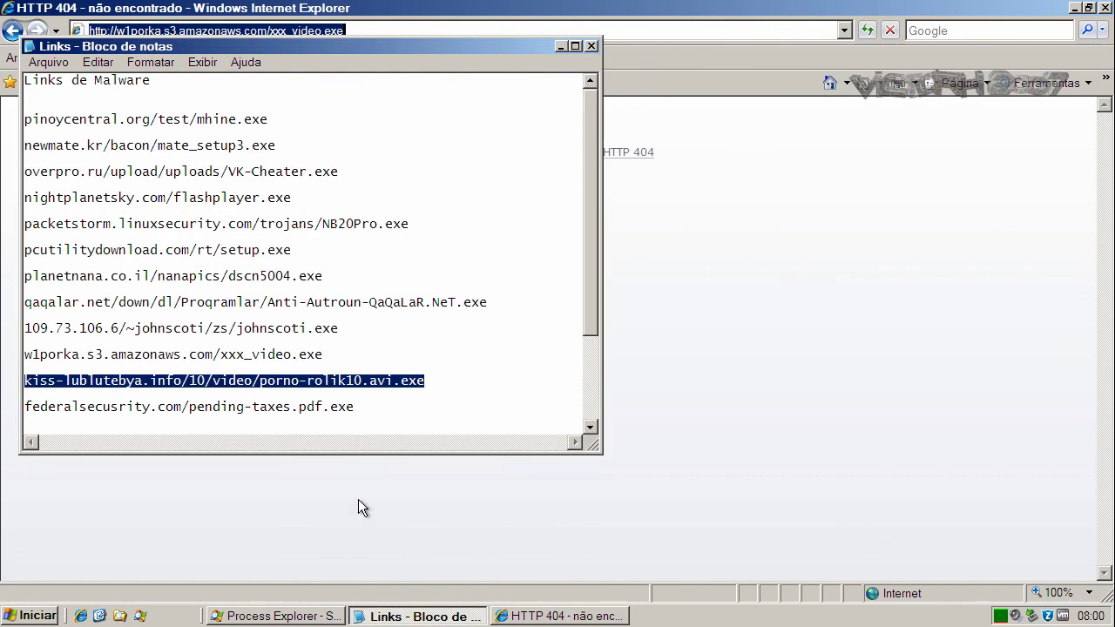
right_click(339, 383)
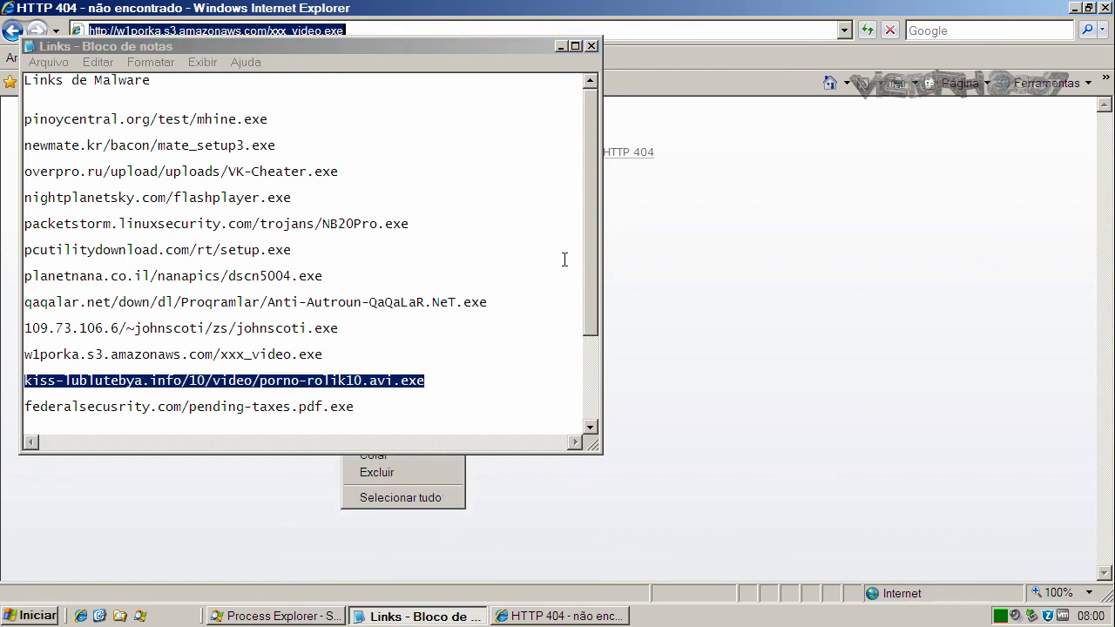
left_click(553, 43)
left_click(560, 45)
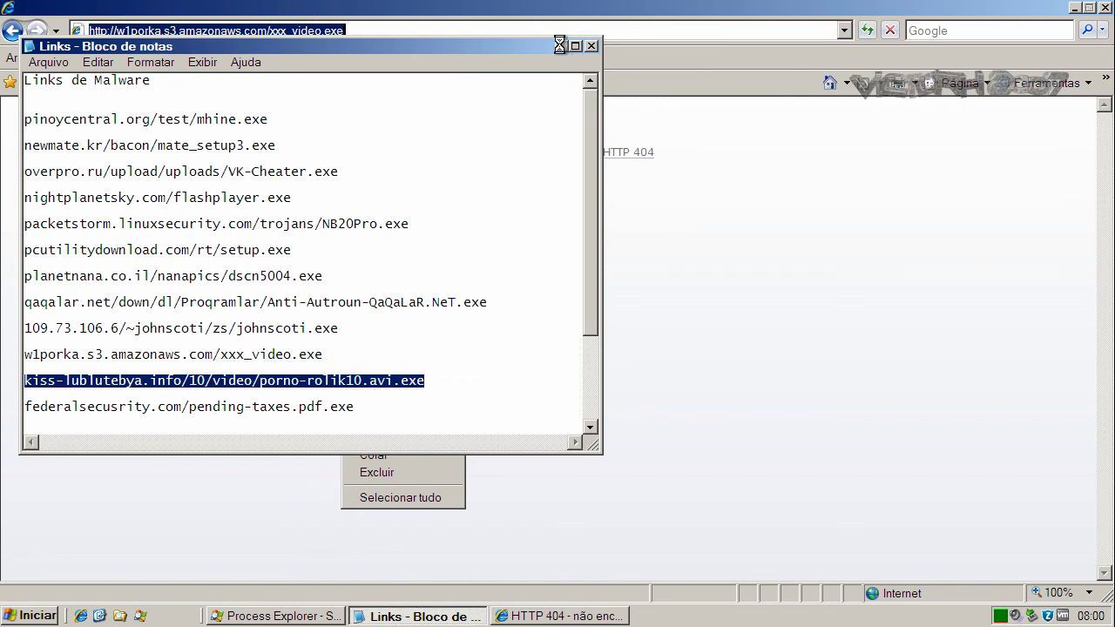
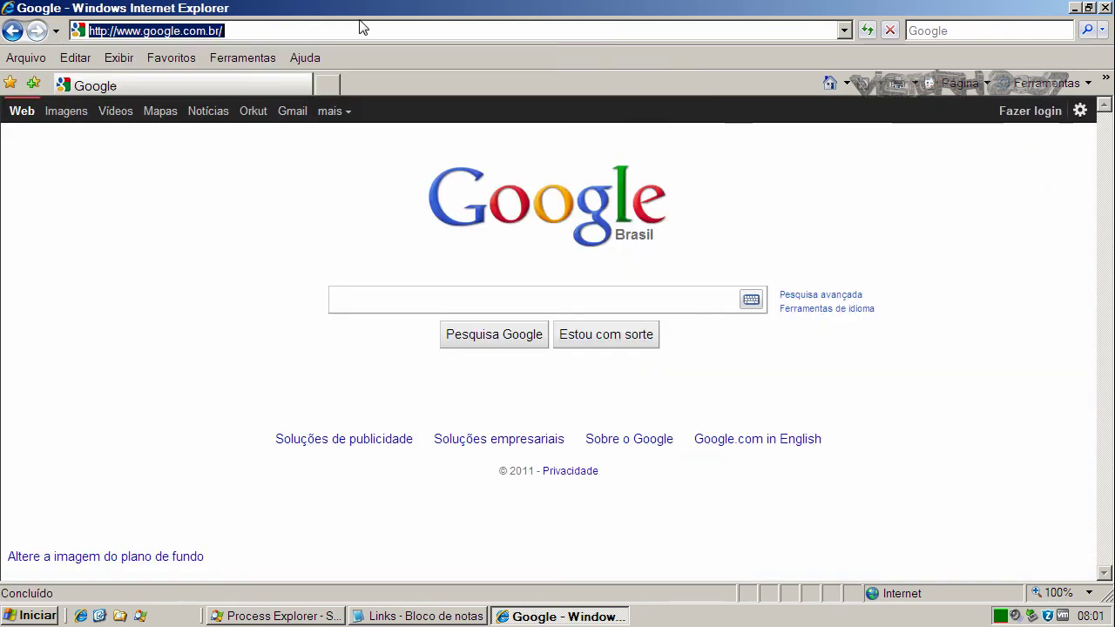
- Replace the Google address in the browser with the copied kiss-lublutebya.info/10/video/porno-rolik10.avi.exe link and load it
right_click(265, 33)
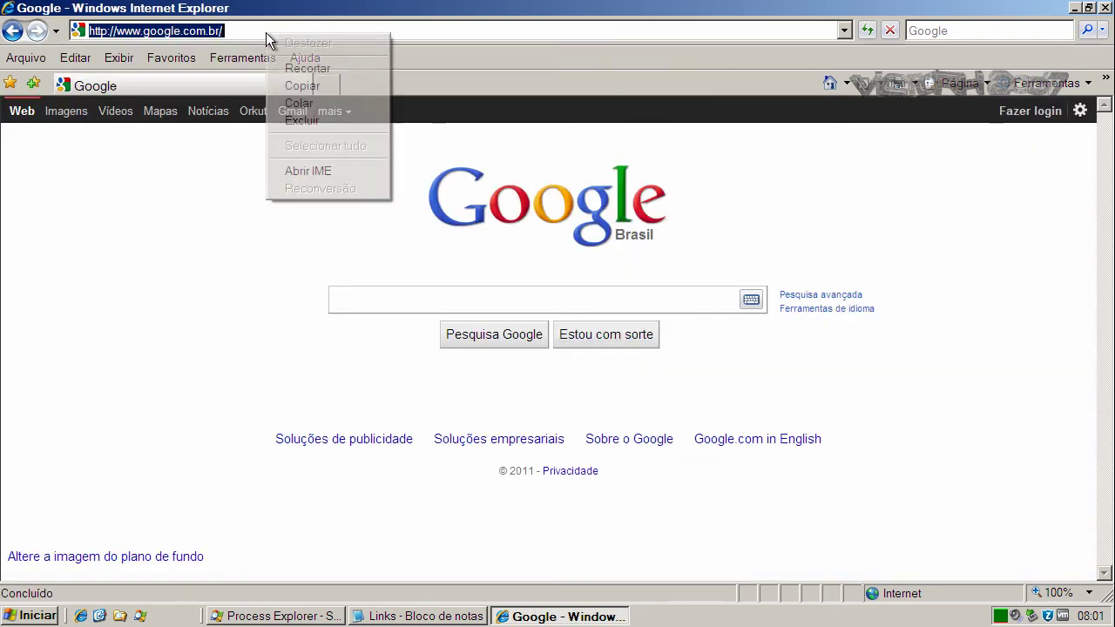
left_click(301, 102)
key("ctrl+a")
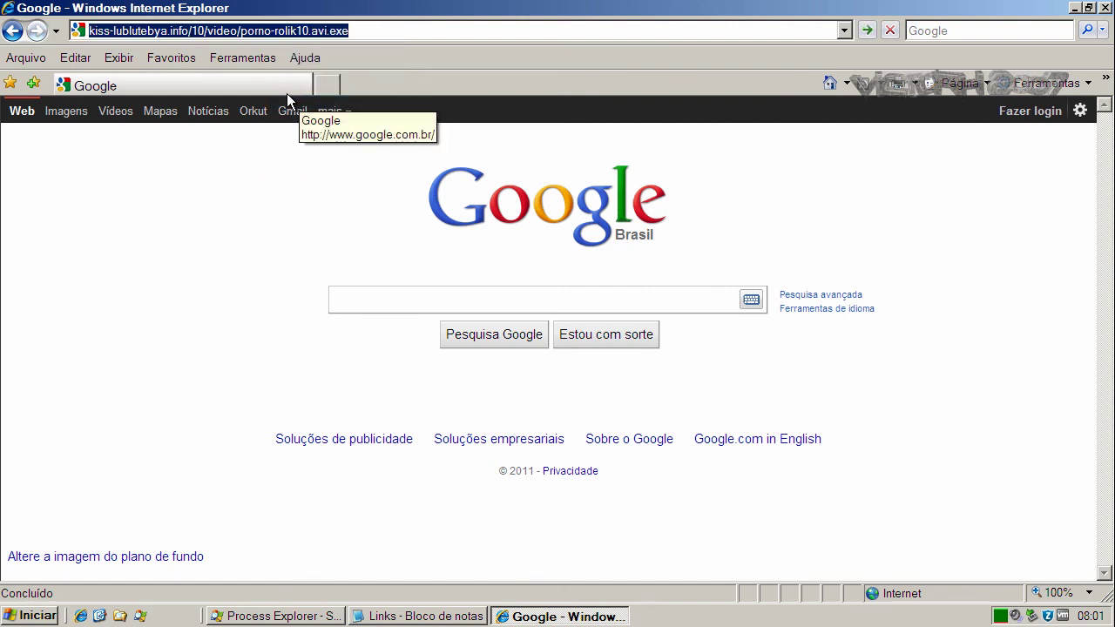
key("Return")
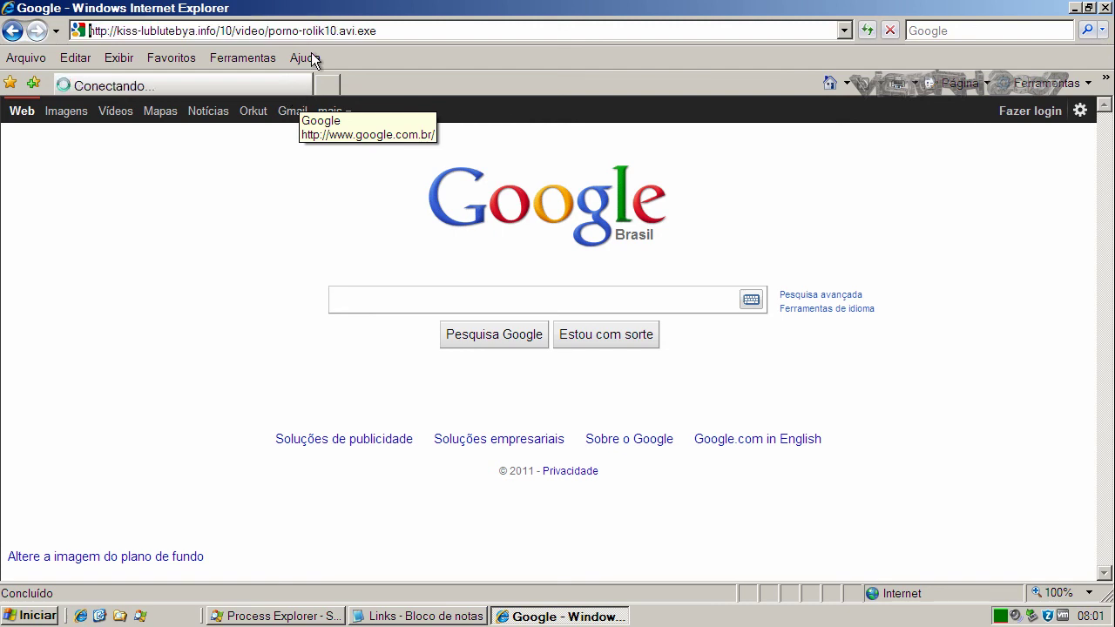
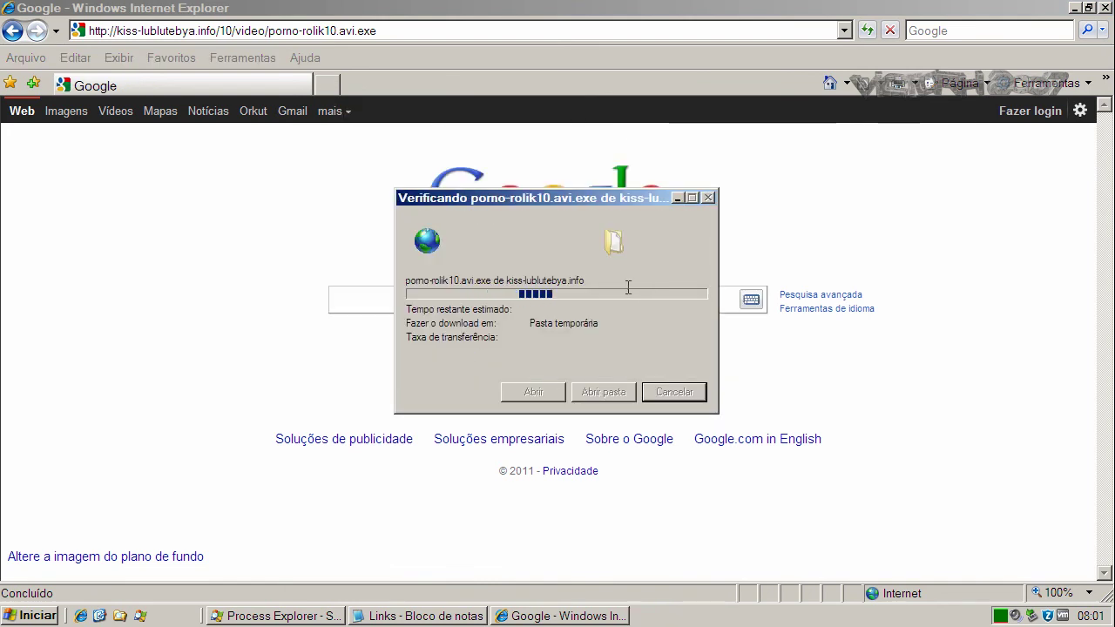
- Copy the federalsecusrity.com/pending-taxes.pdf.exe link from the Links text file and minimize the file
left_click(427, 616)
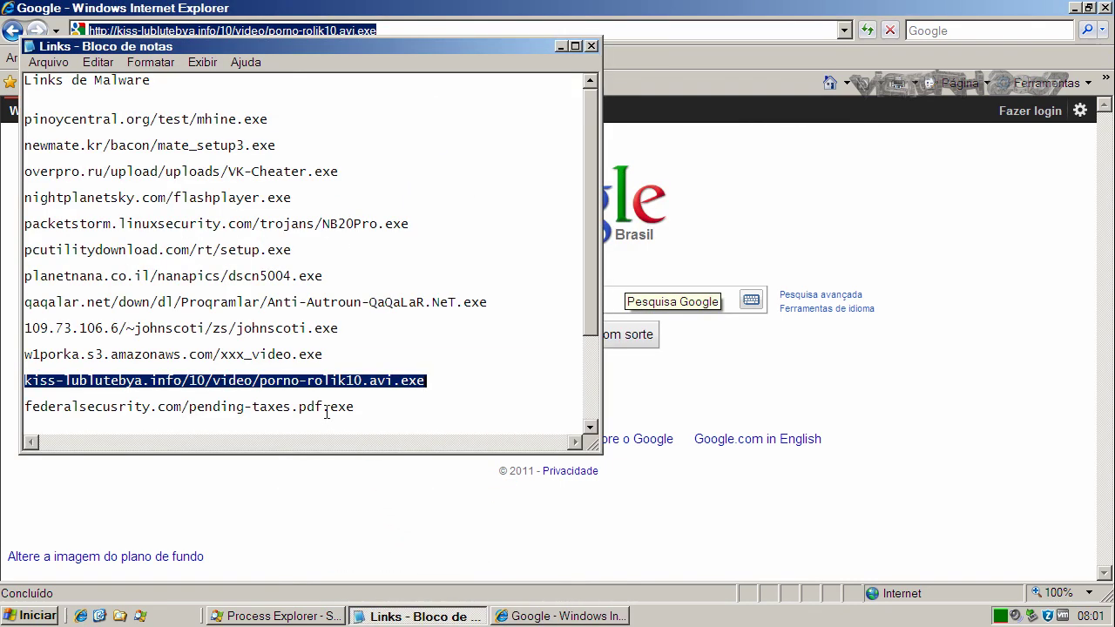
double_click(328, 408)
right_click(325, 412)
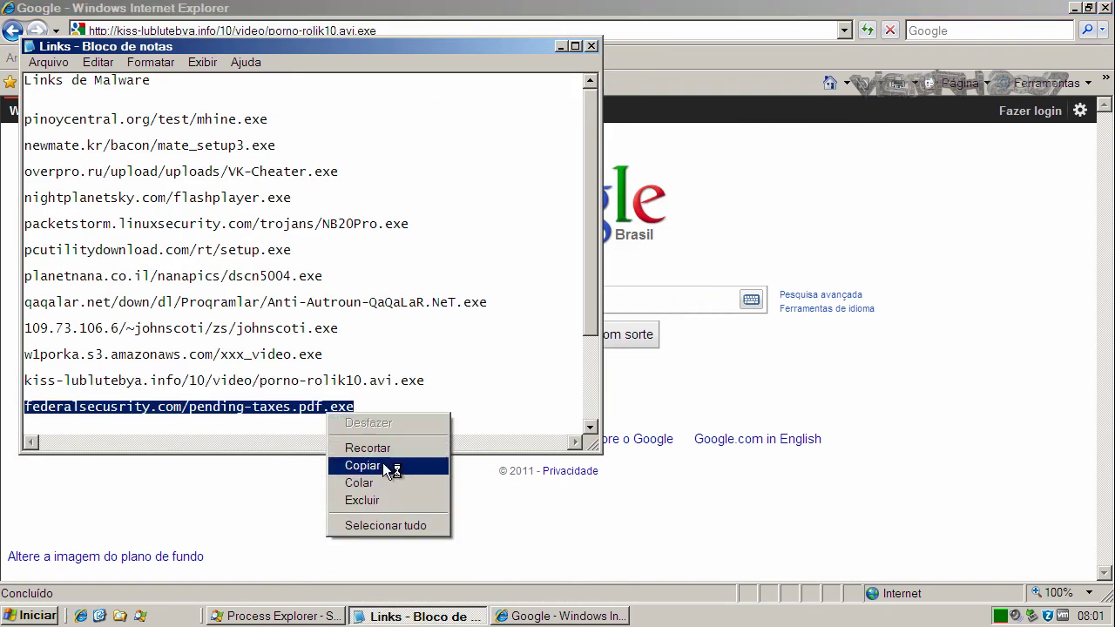
left_click(382, 463)
left_click(561, 46)
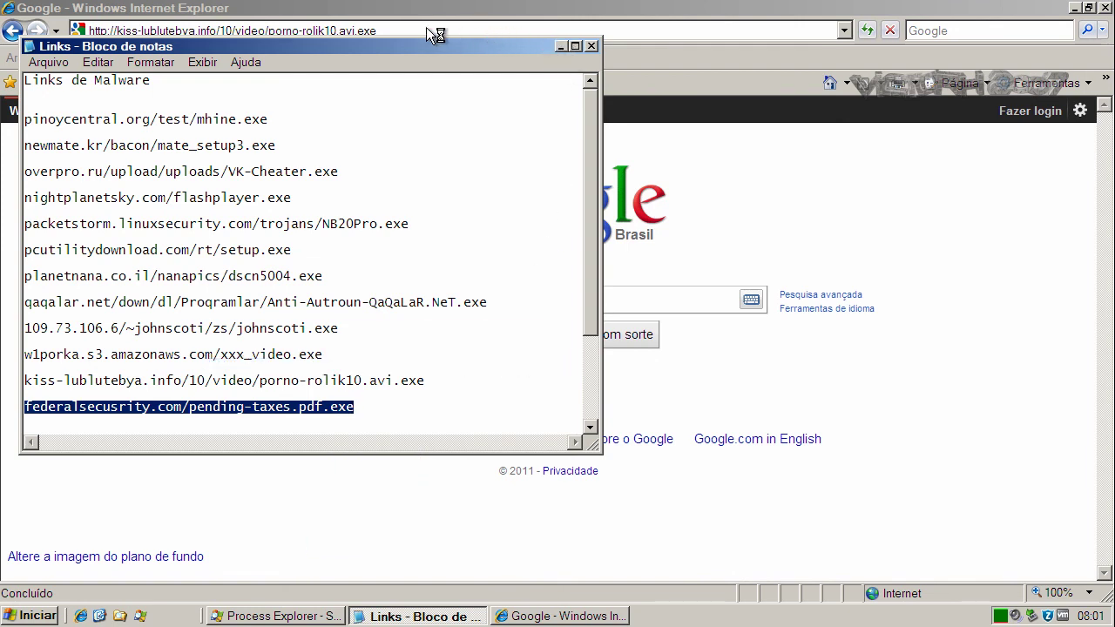
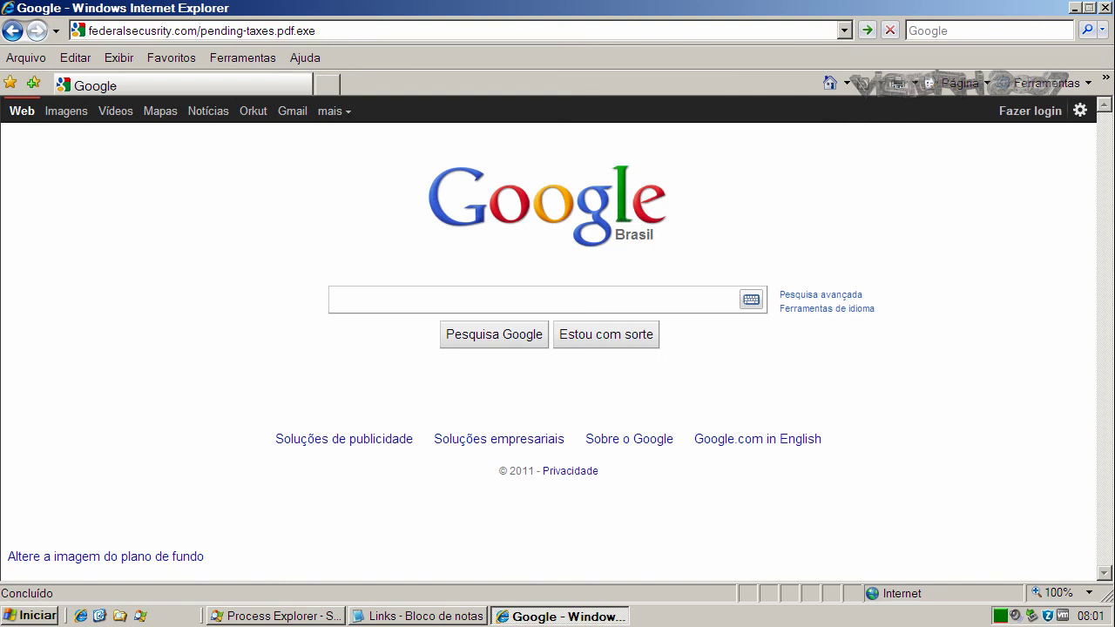
- Load the federalsecusrity.com link, run pending-taxes.pdf.exe despite its unverified publisher and dismiss the application's error message
key("Return")
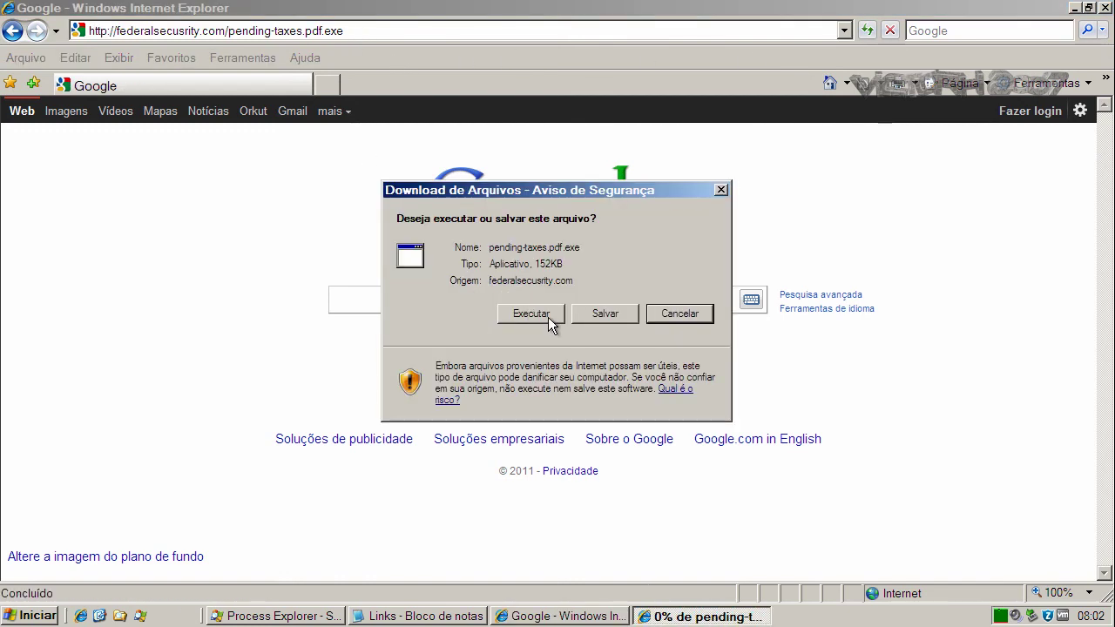
left_click(546, 314)
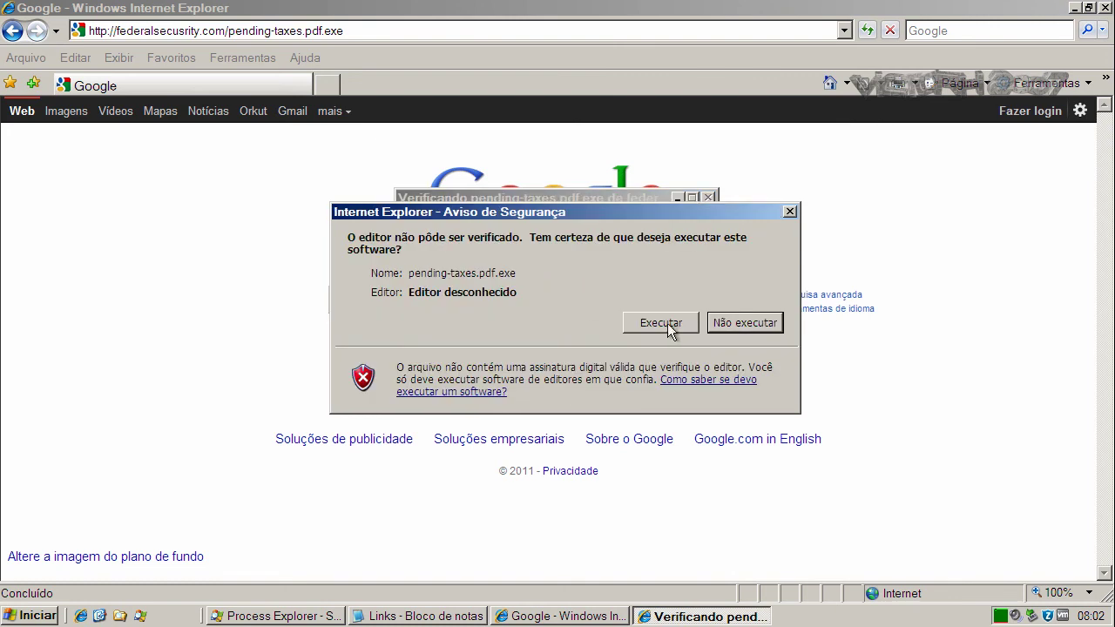
left_click(668, 324)
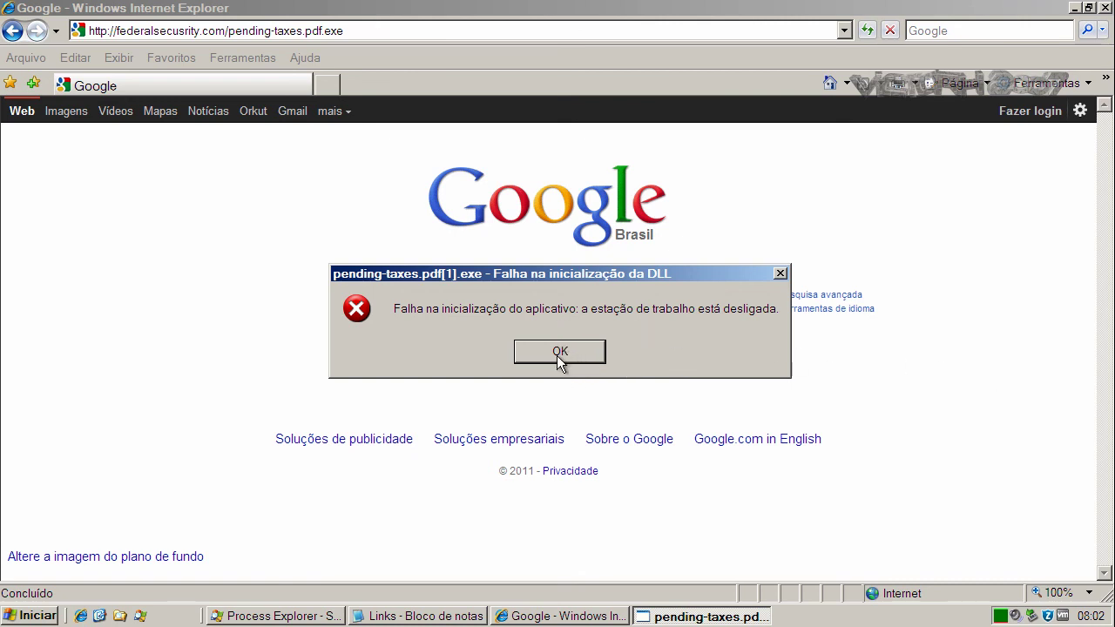
left_click(558, 352)
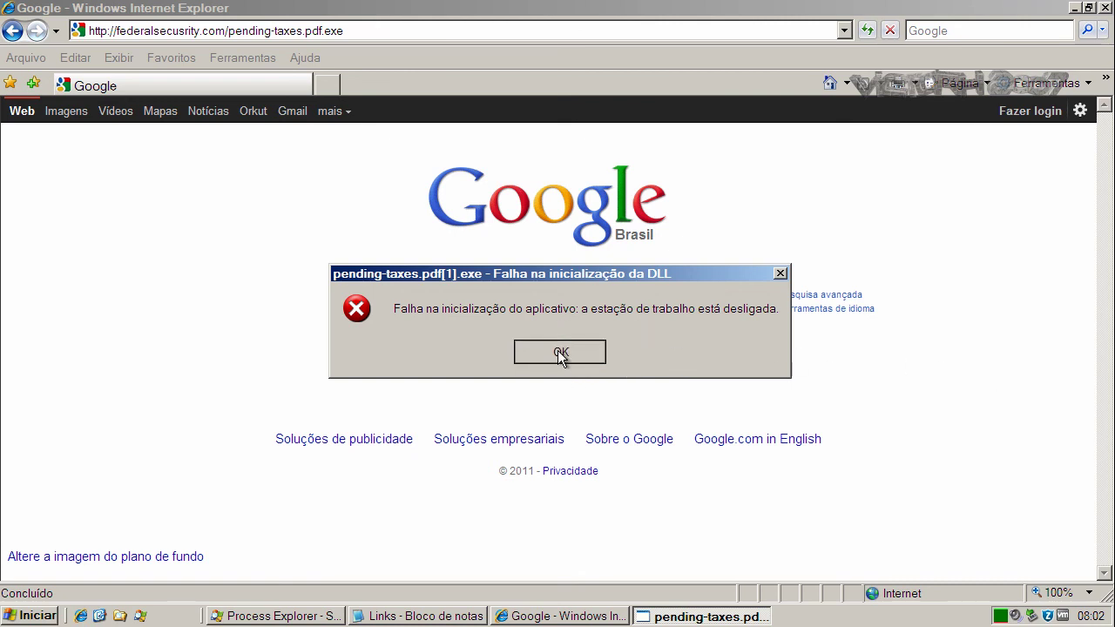
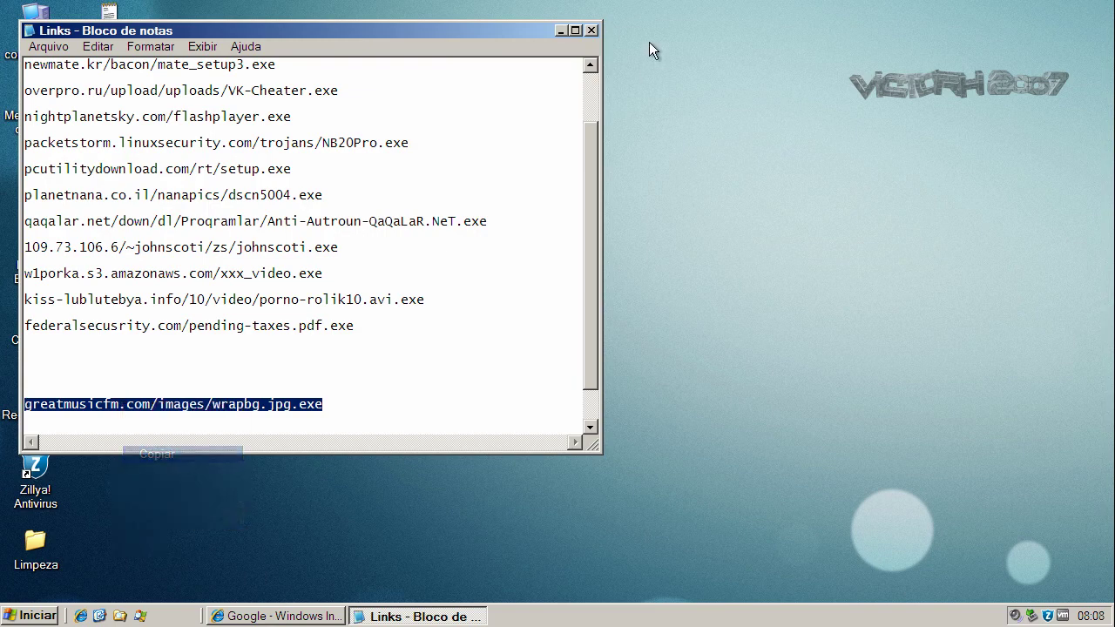
- Minimize the Links file and load the copied greatmusicfm.com/images/wrapbg.jpg.exe link in Internet Explorer in place of the Google address
left_click(563, 31)
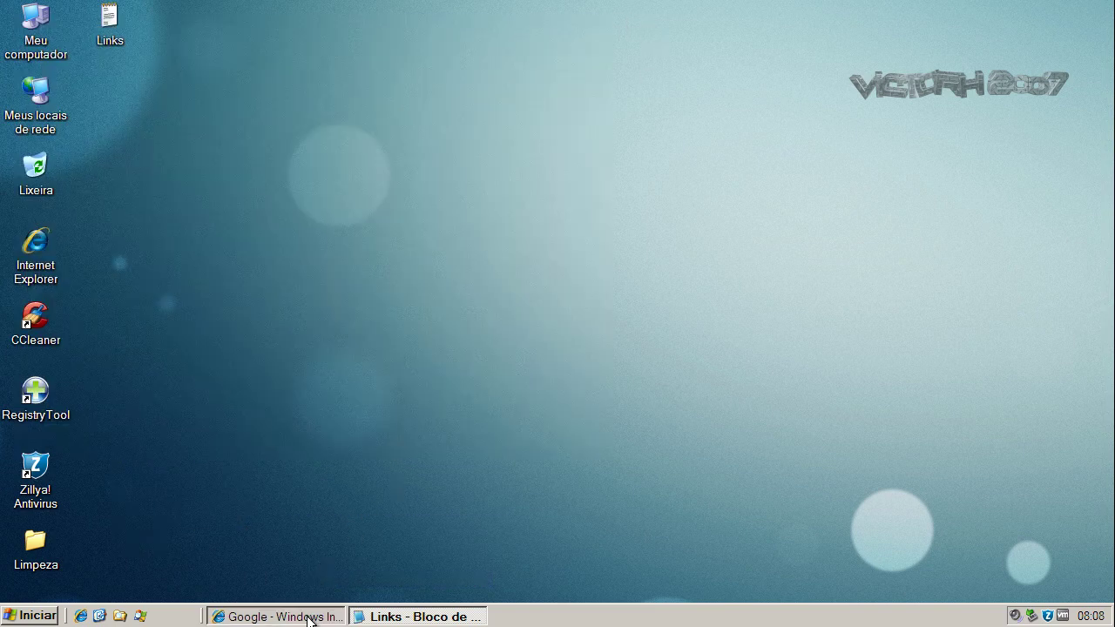
left_click(310, 610)
left_click(210, 30)
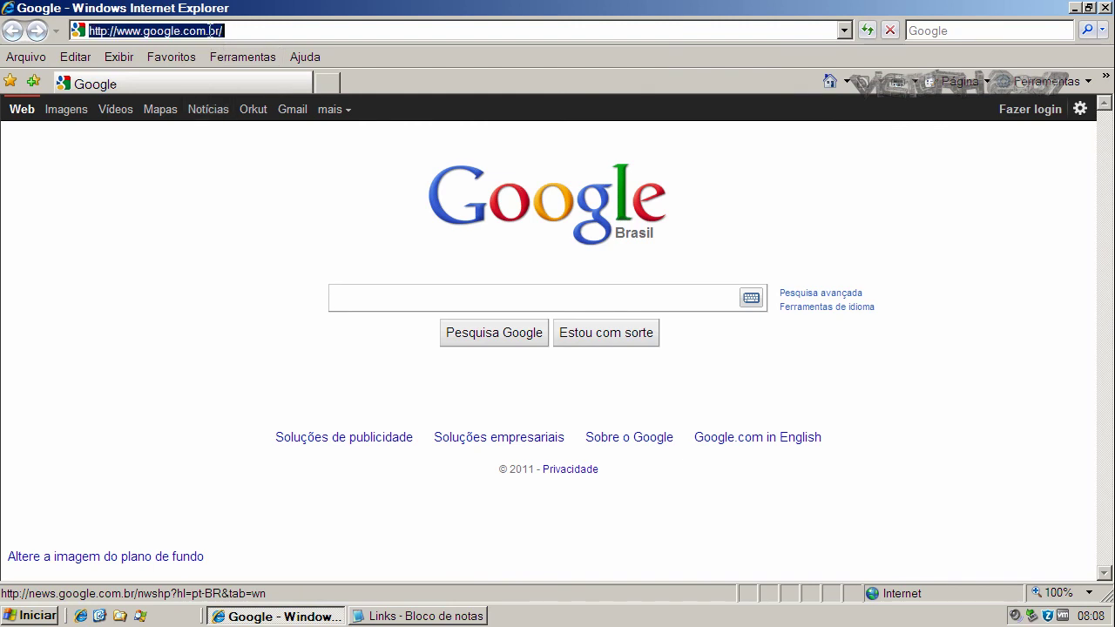
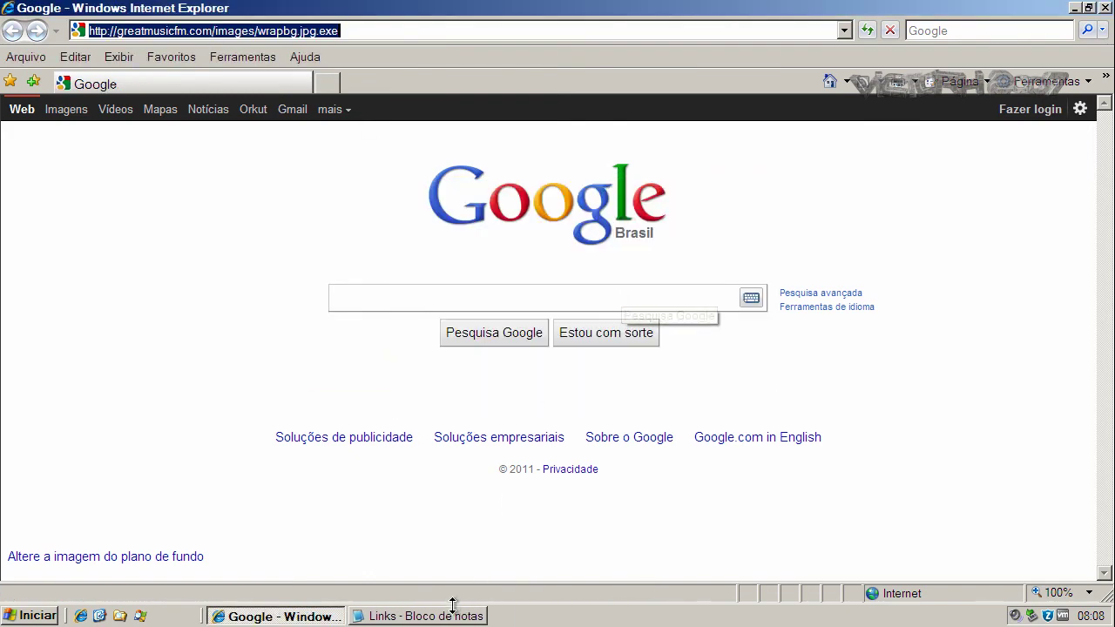
- Reopen the Links text file and copy the gollum42.go.funpic.de/panel/res/Chrome.exe link
left_click(440, 614)
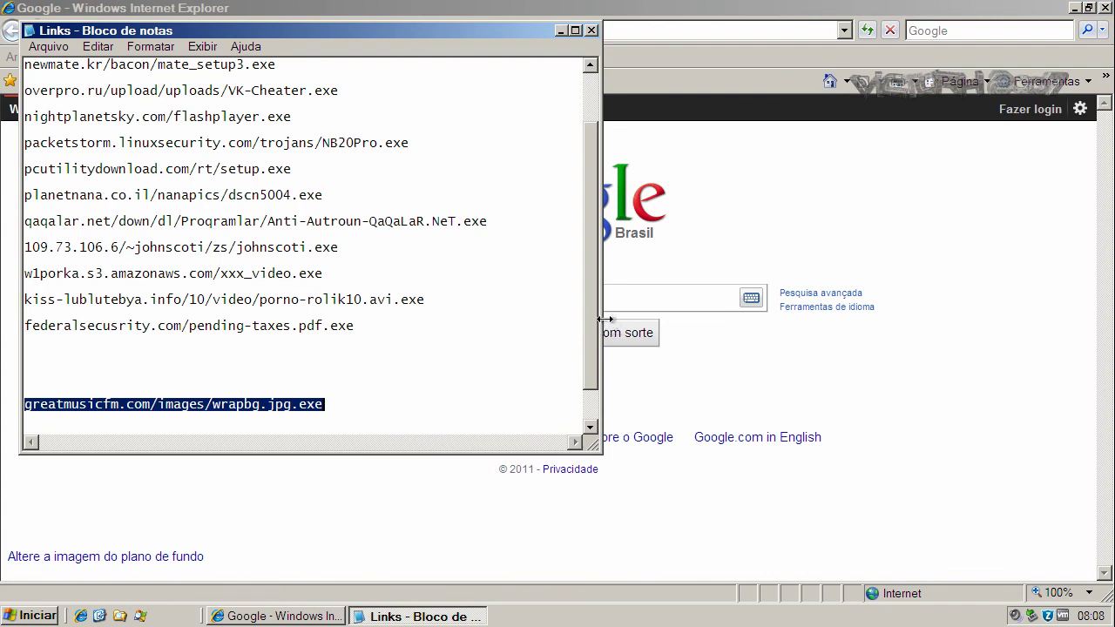
left_click_drag(592, 317, 593, 338)
left_click(345, 405)
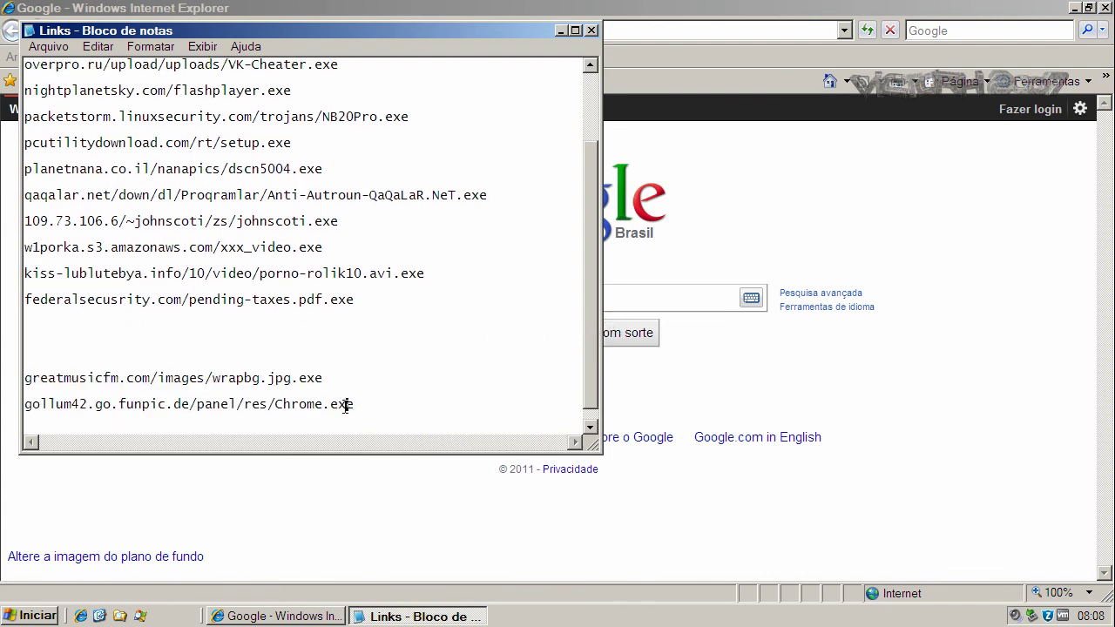
key("shift+Home")
right_click(346, 405)
left_click(382, 459)
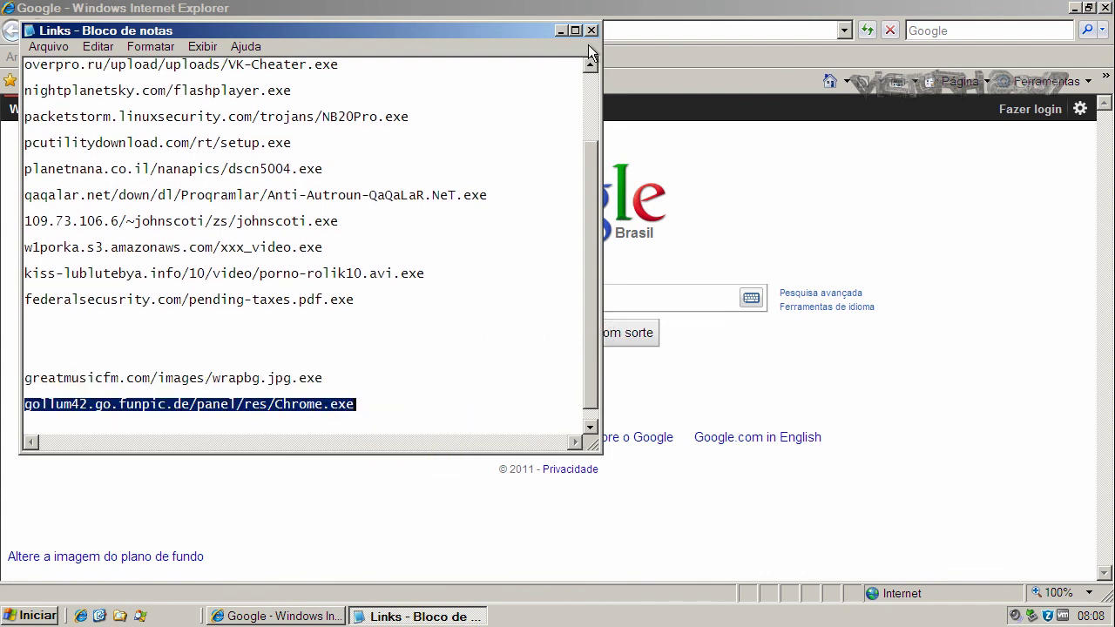
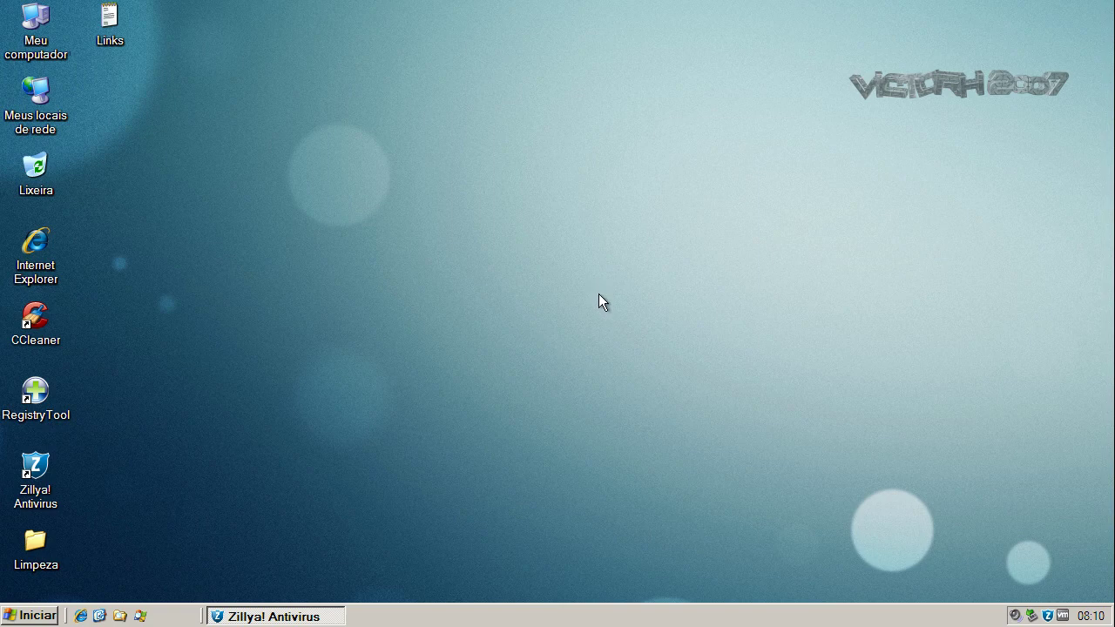
- Run a full scan in Zillya! Antivirus and quarantine the detected mateup[1].exe, closing the results and the program
left_click(336, 615)
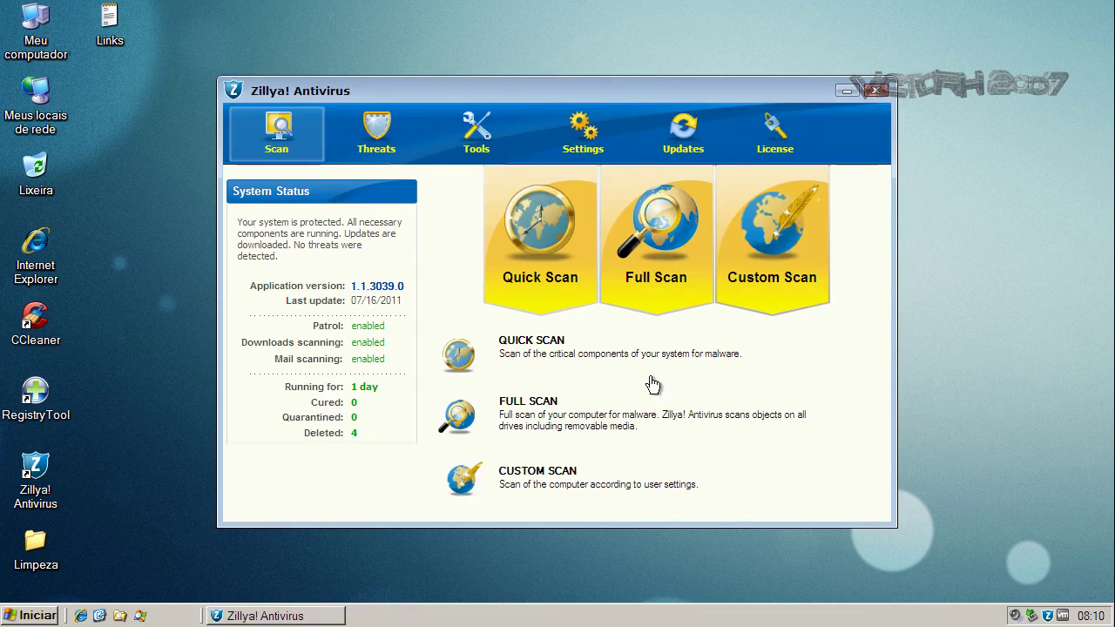
left_click(647, 229)
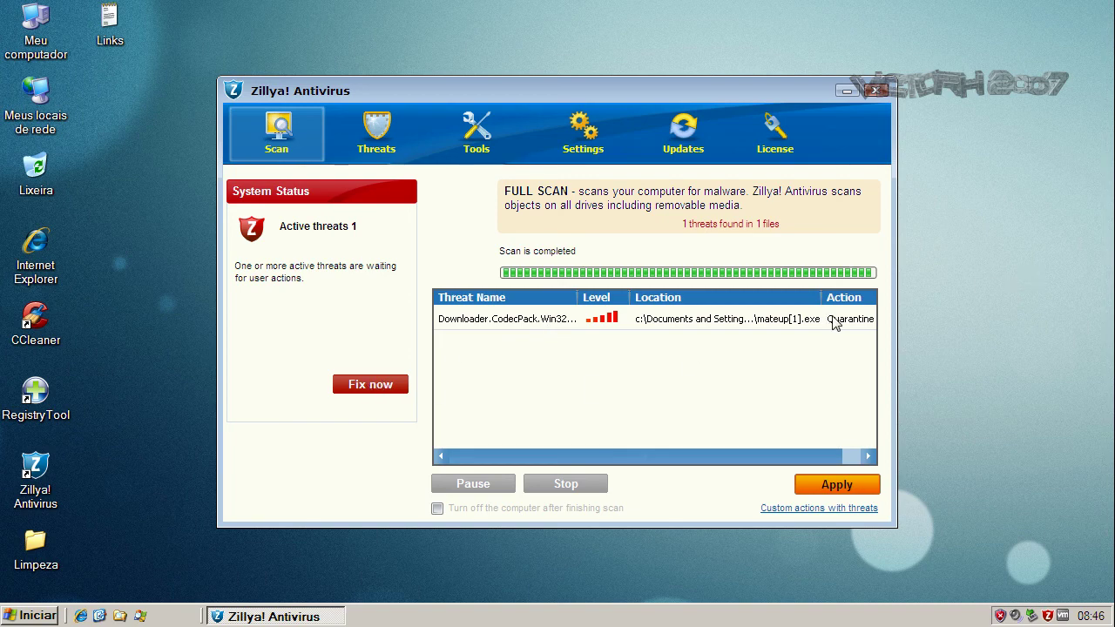
left_click(389, 386)
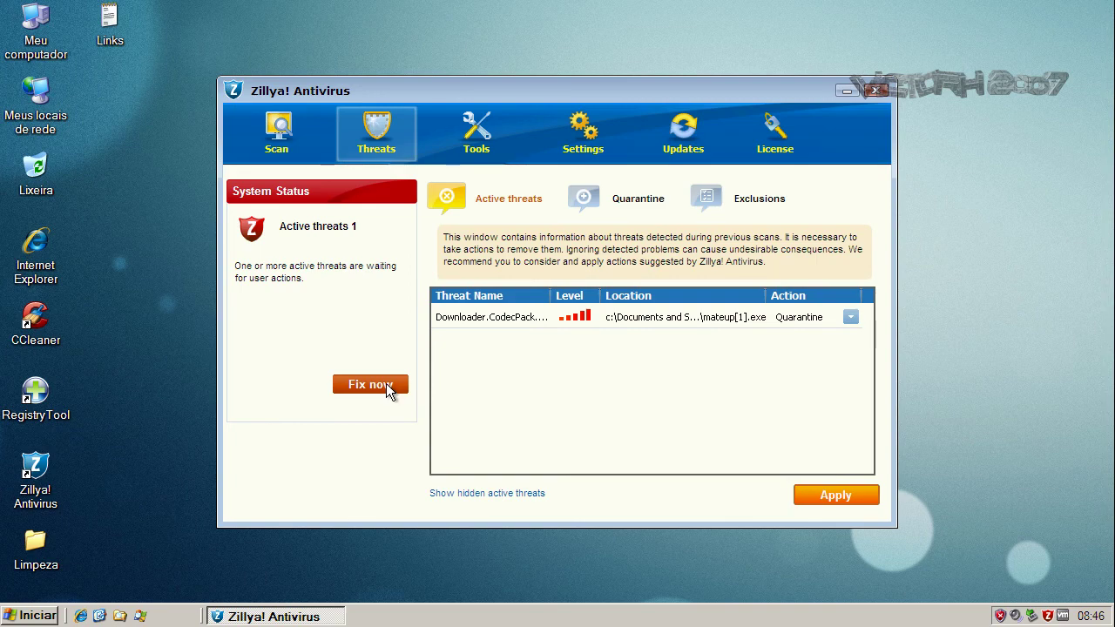
left_click(801, 501)
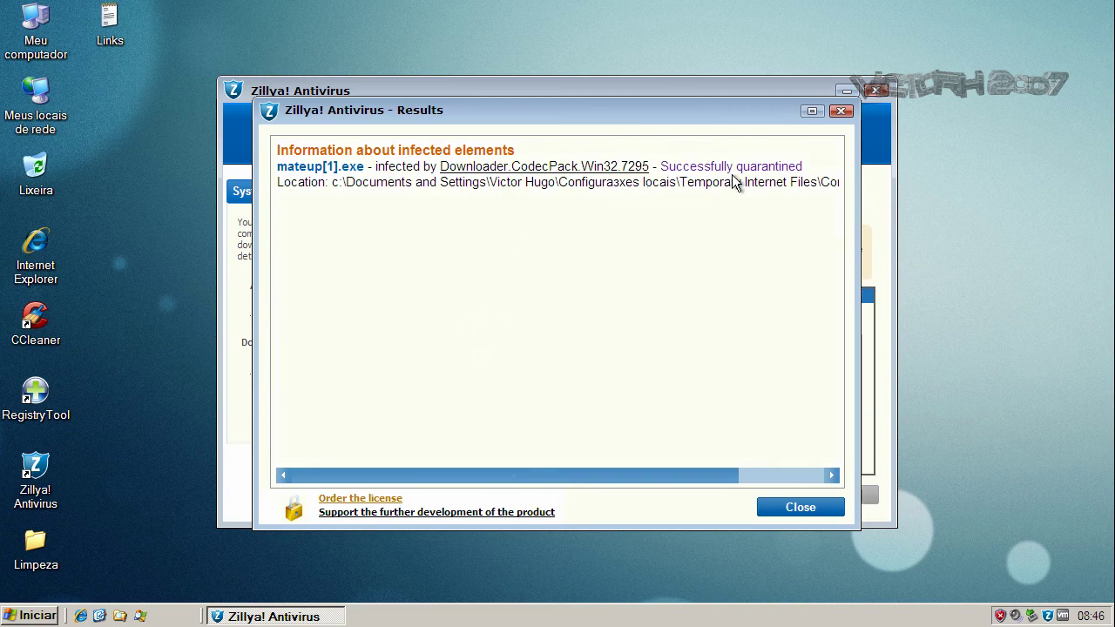
left_click(778, 507)
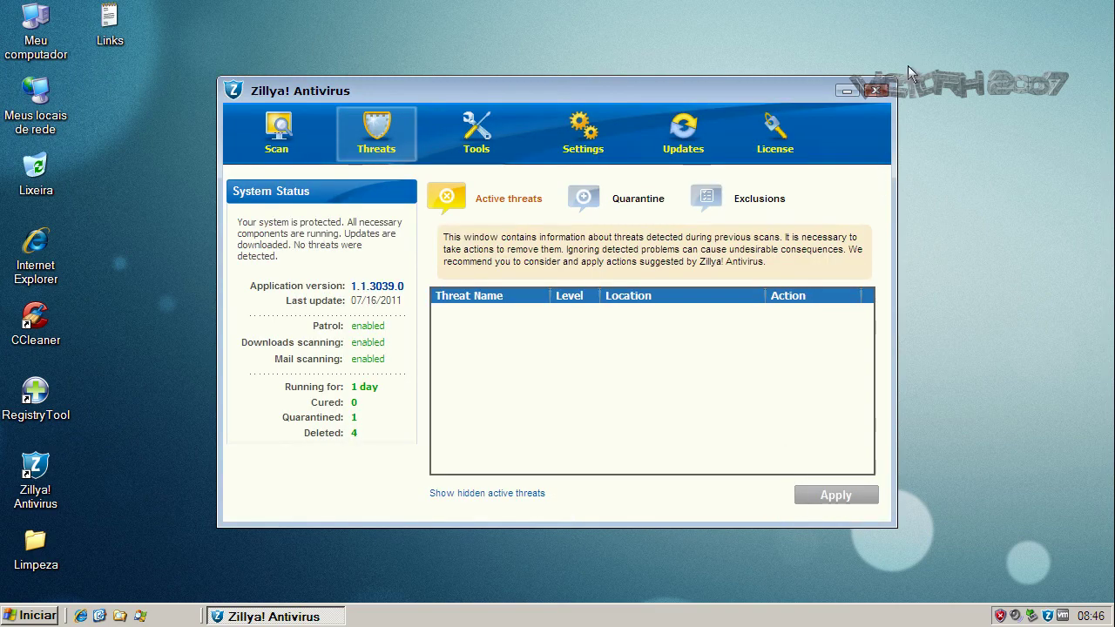
left_click(875, 91)
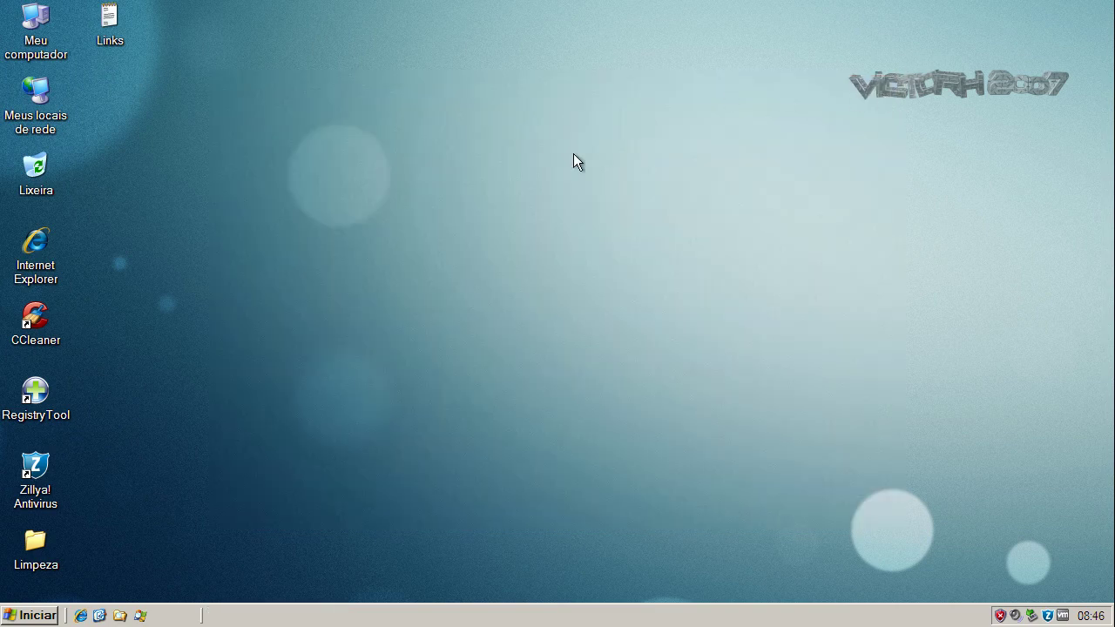
- Clean the temporary files and other default Windows items with CCleaner, keeping its preset options, and close it
double_click(43, 326)
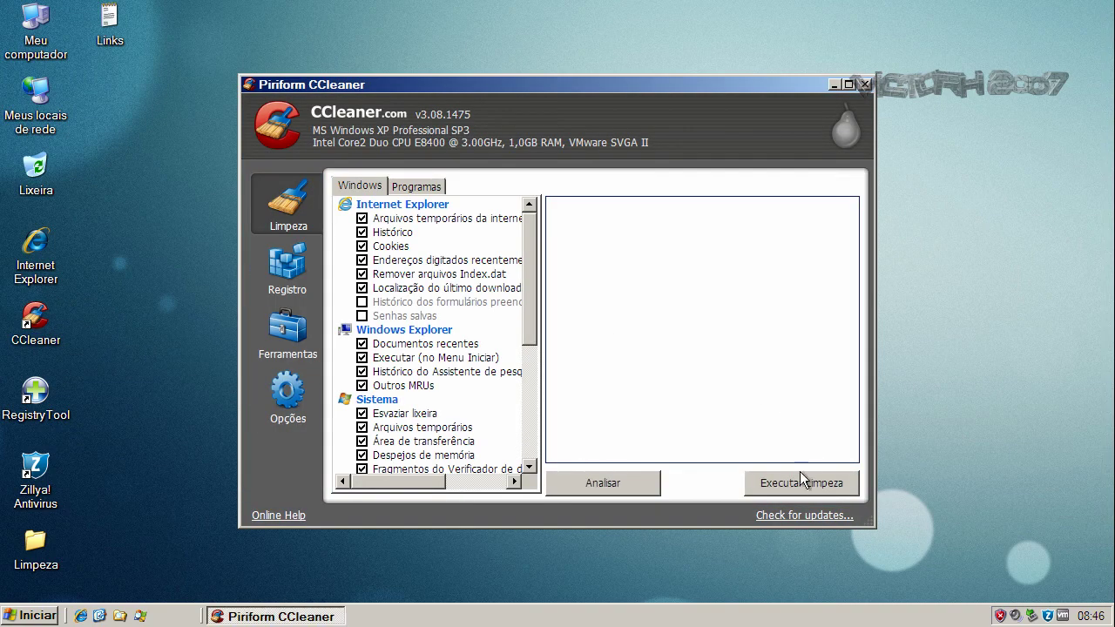
left_click(800, 472)
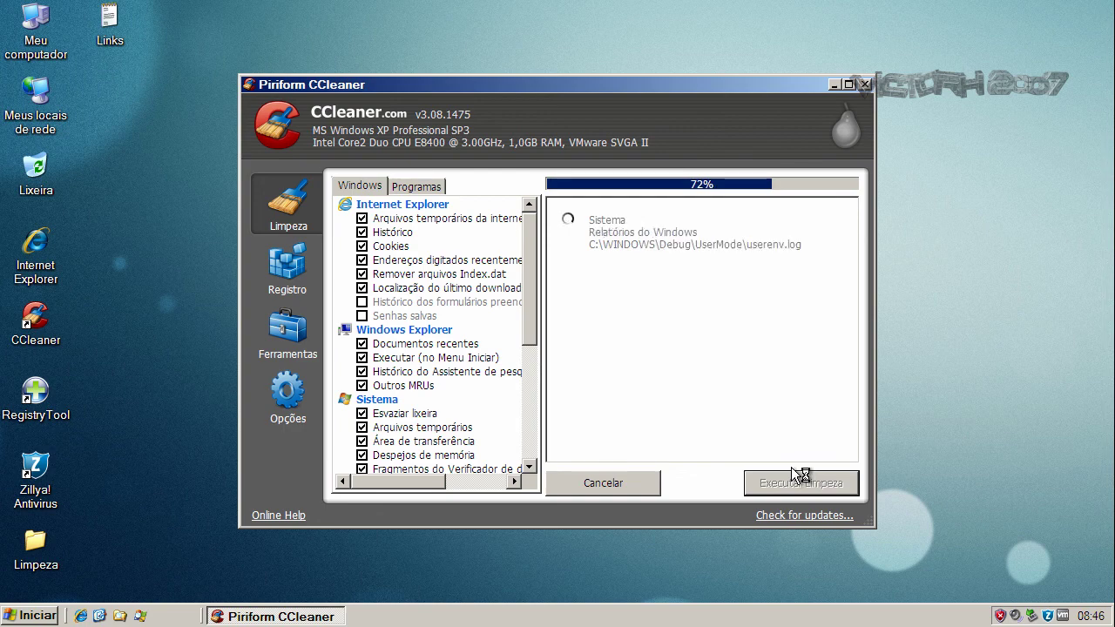
left_click(865, 84)
- Open the Limpeza folder on the desktop, launch mbam from it and close the folder
double_click(35, 542)
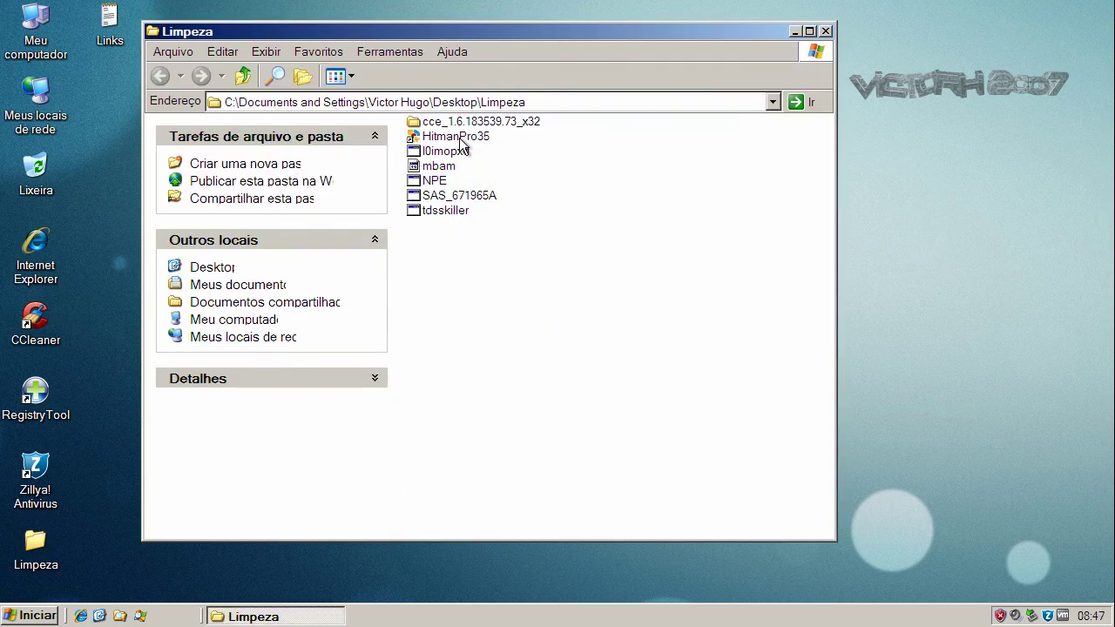
left_click(448, 167)
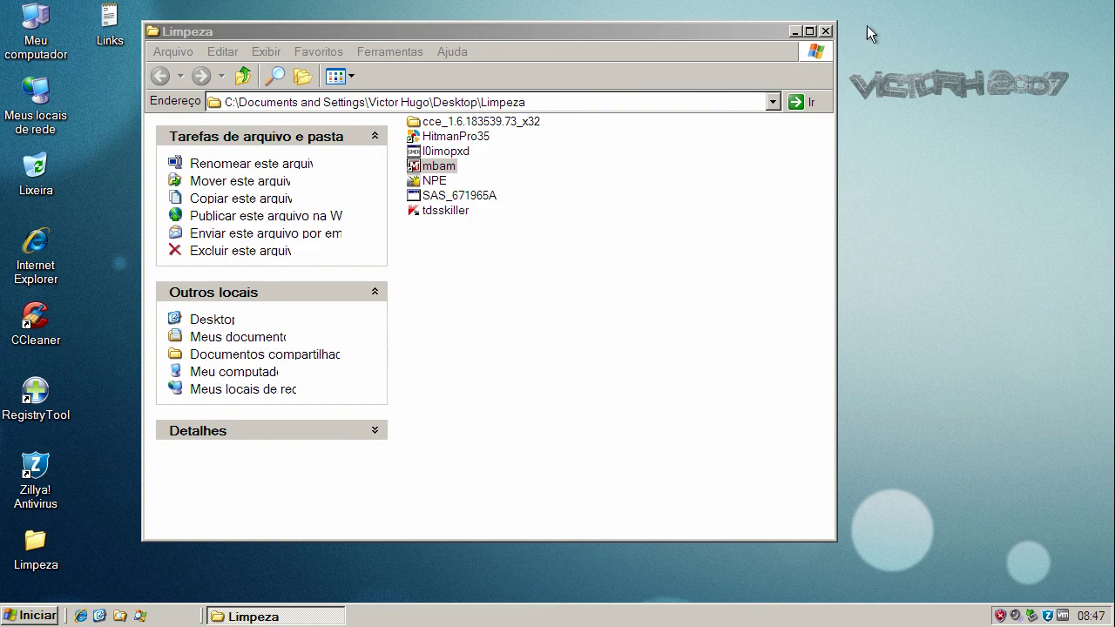
left_click(827, 31)
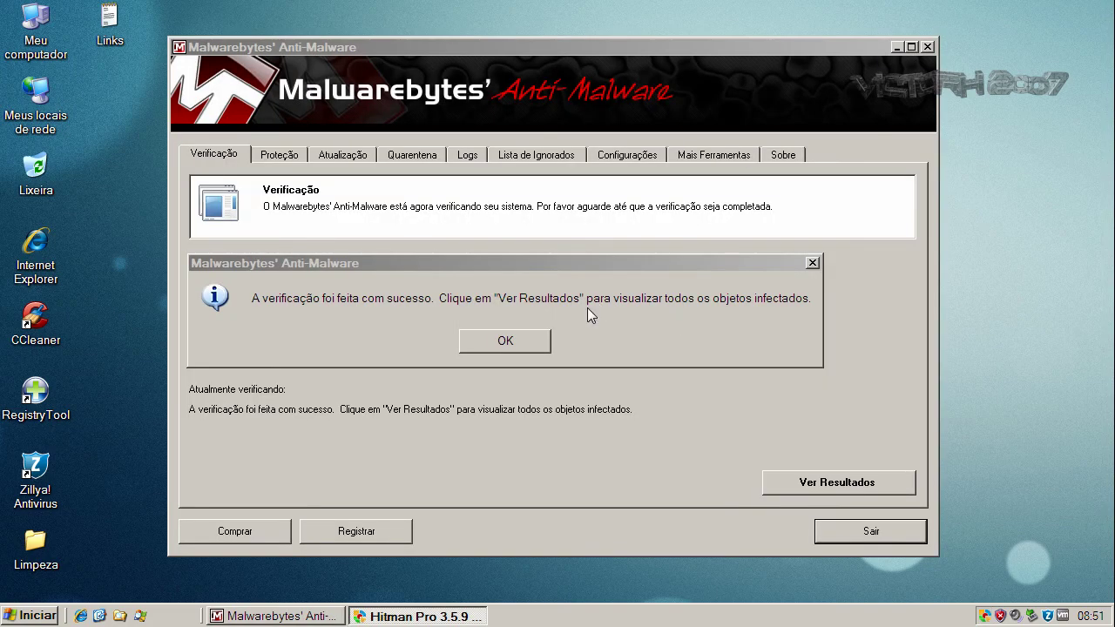
- Open the Malwarebytes' Anti-Malware scan results, widen the Fabricante column and examine each detected item in the list
left_click(497, 342)
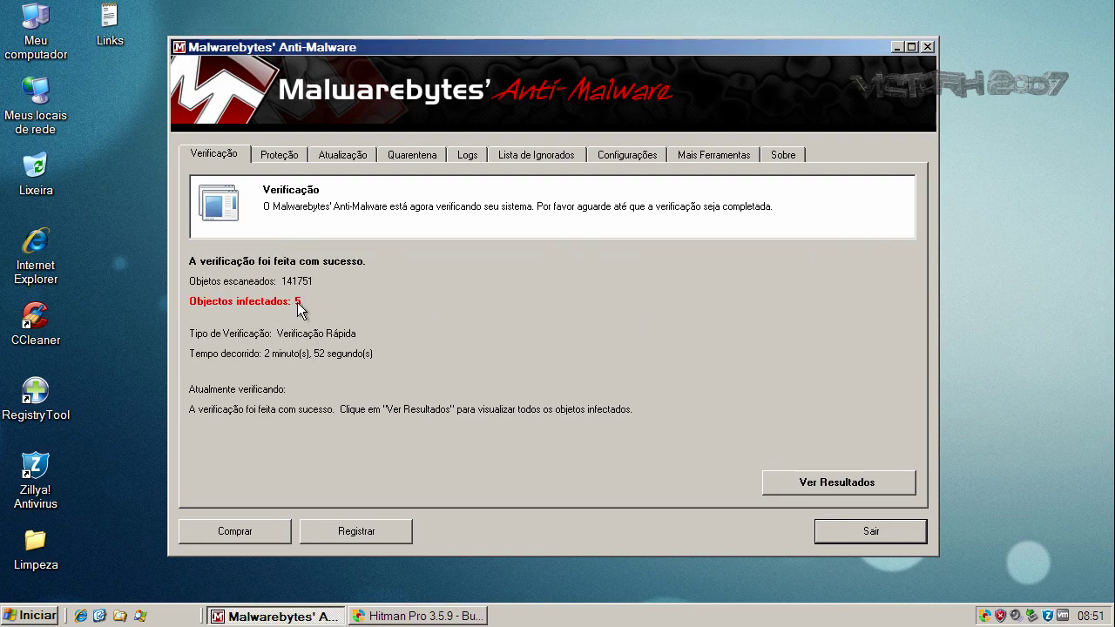
left_click(890, 484)
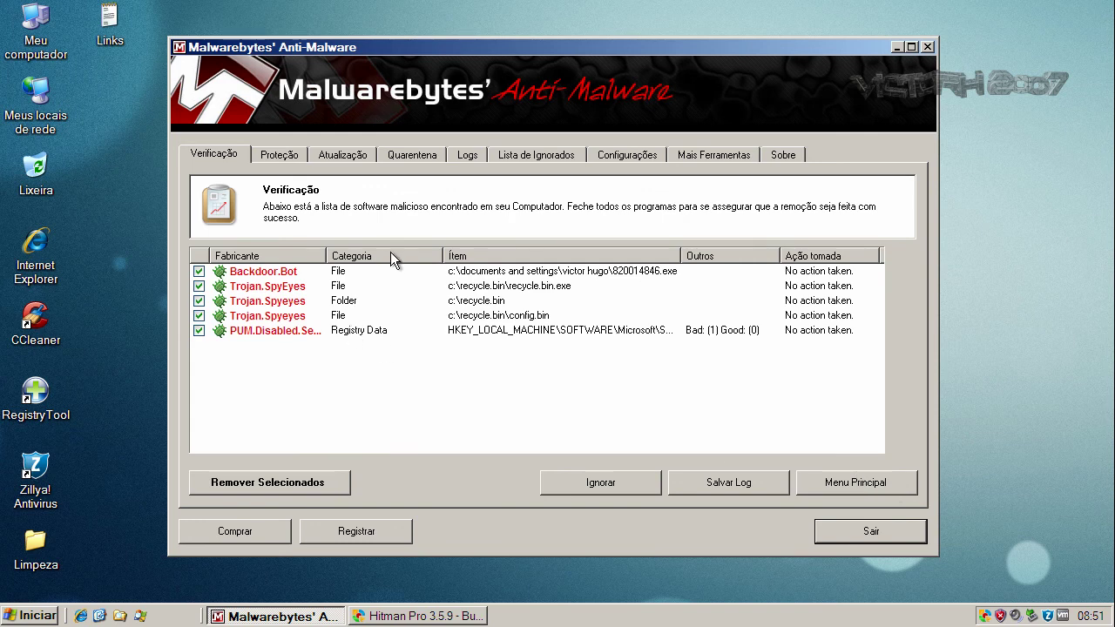
left_click_drag(327, 256, 415, 256)
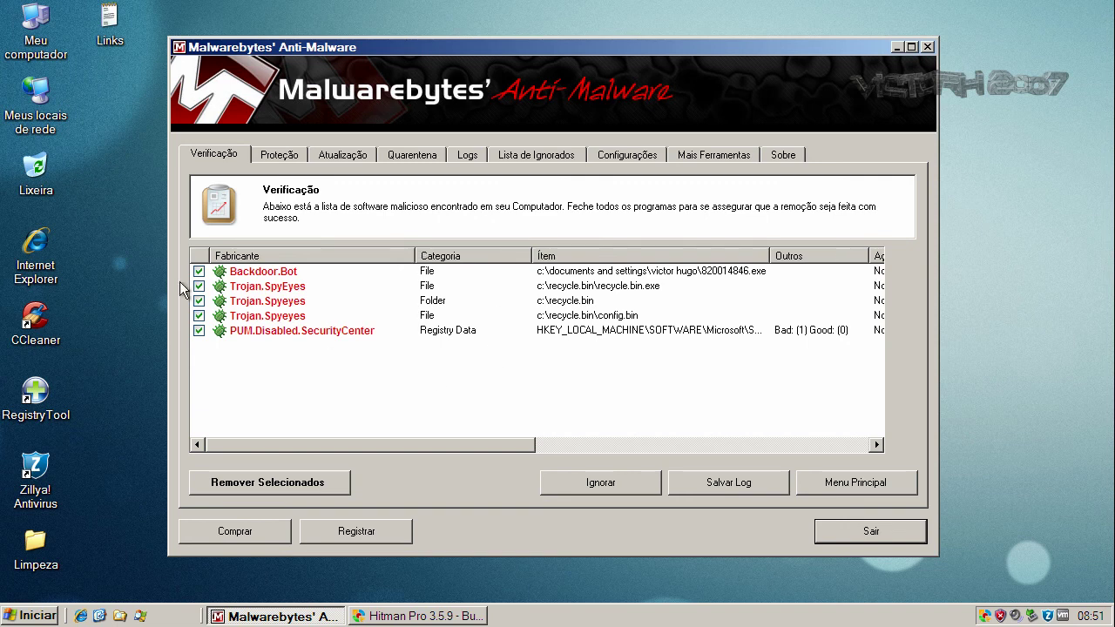
left_click(271, 274)
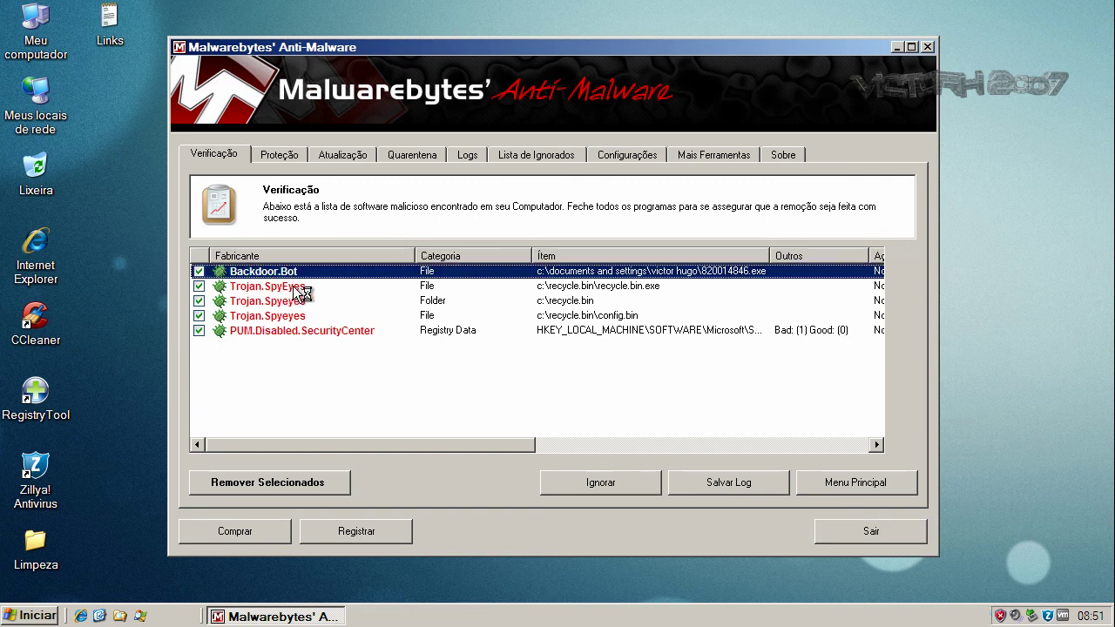
left_click(303, 290)
left_click(305, 303)
left_click(309, 317)
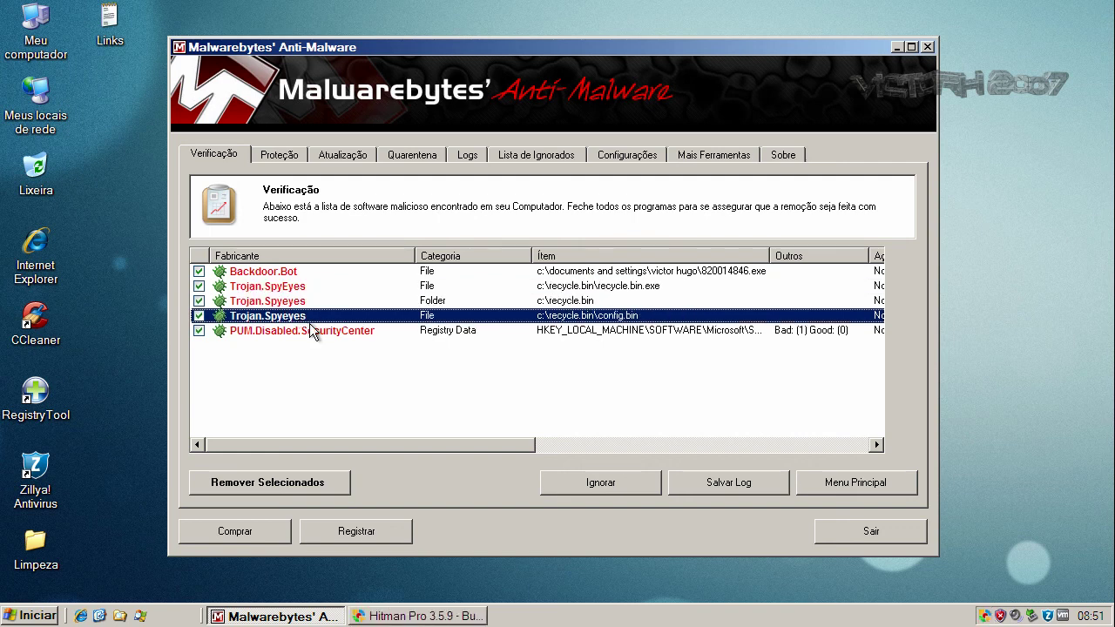
left_click(343, 335)
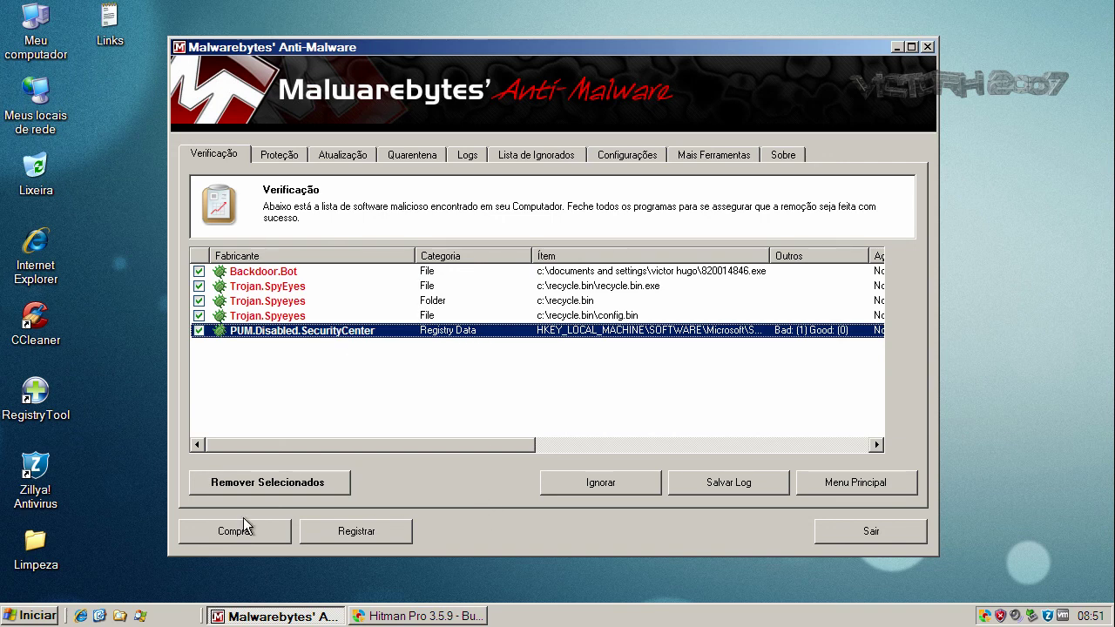
- Remove all checked Malwarebytes detections, close the removal log, decline the restart and exit Malwarebytes' Anti-Malware
left_click(277, 484)
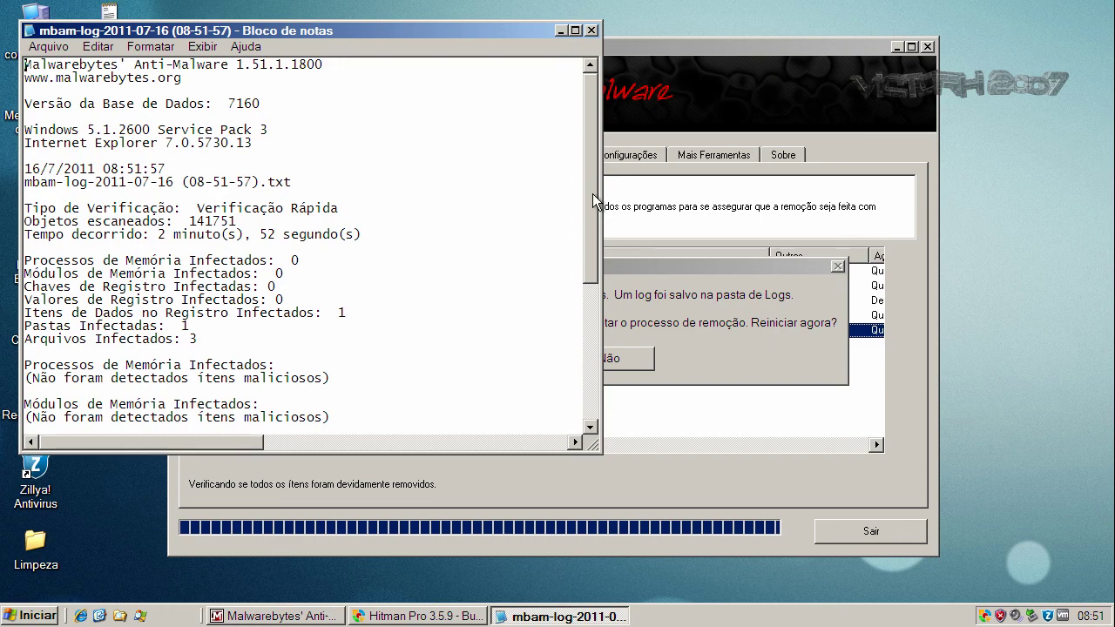
left_click_drag(593, 194, 620, 98)
left_click(592, 31)
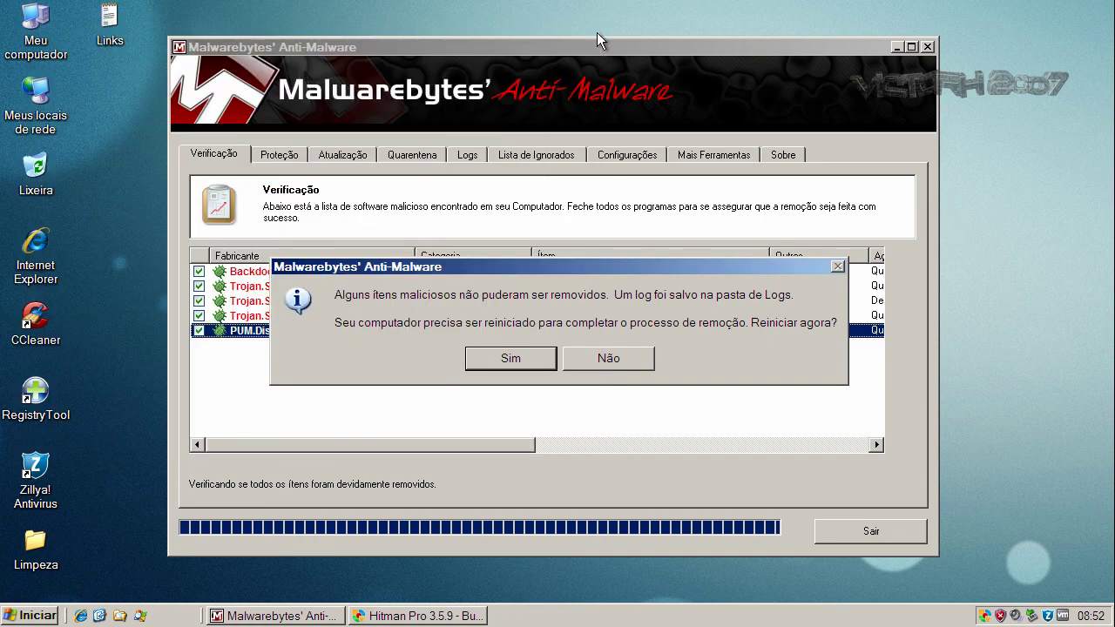
left_click(606, 364)
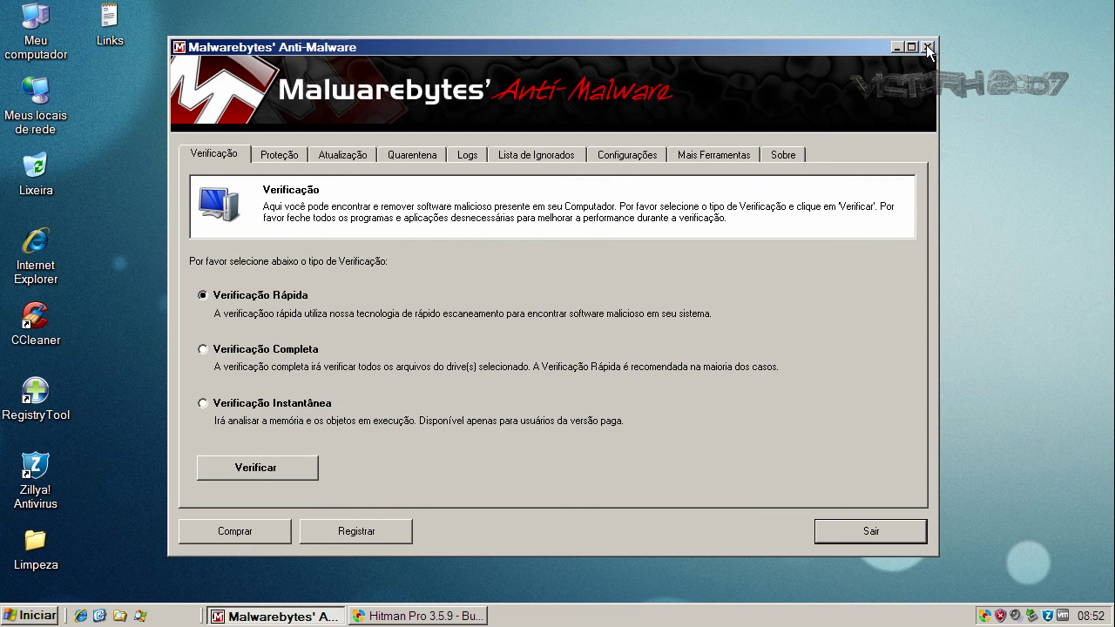
left_click(928, 46)
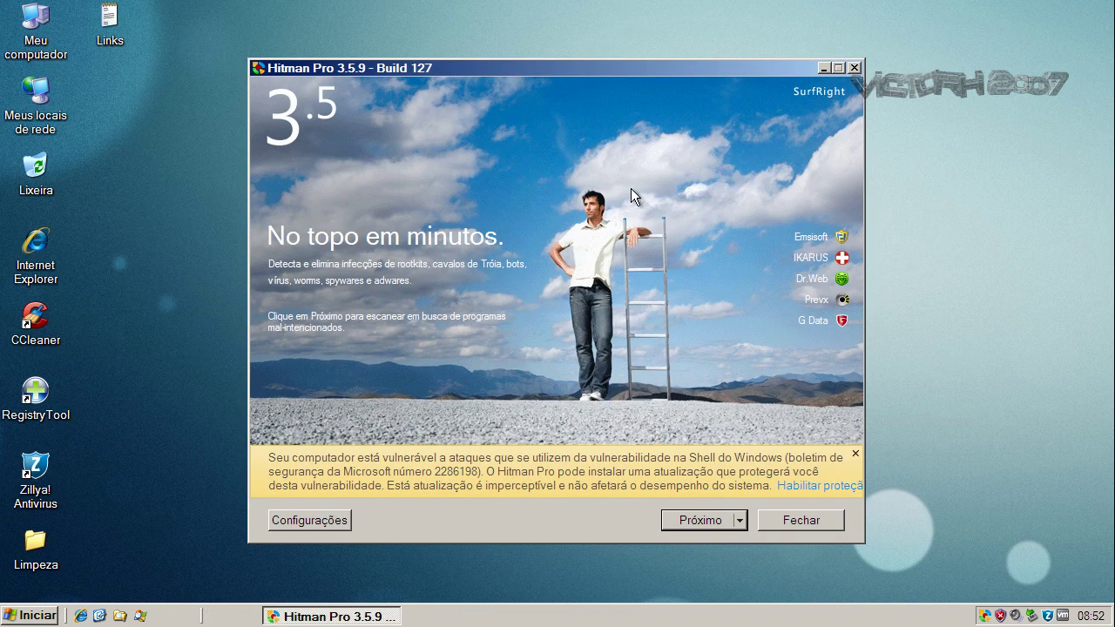
- Scan the computer with Hitman Pro, delete the detected dxgoved.exe and dxgov.exe from C:\WINDOWS and close the program
left_click(702, 519)
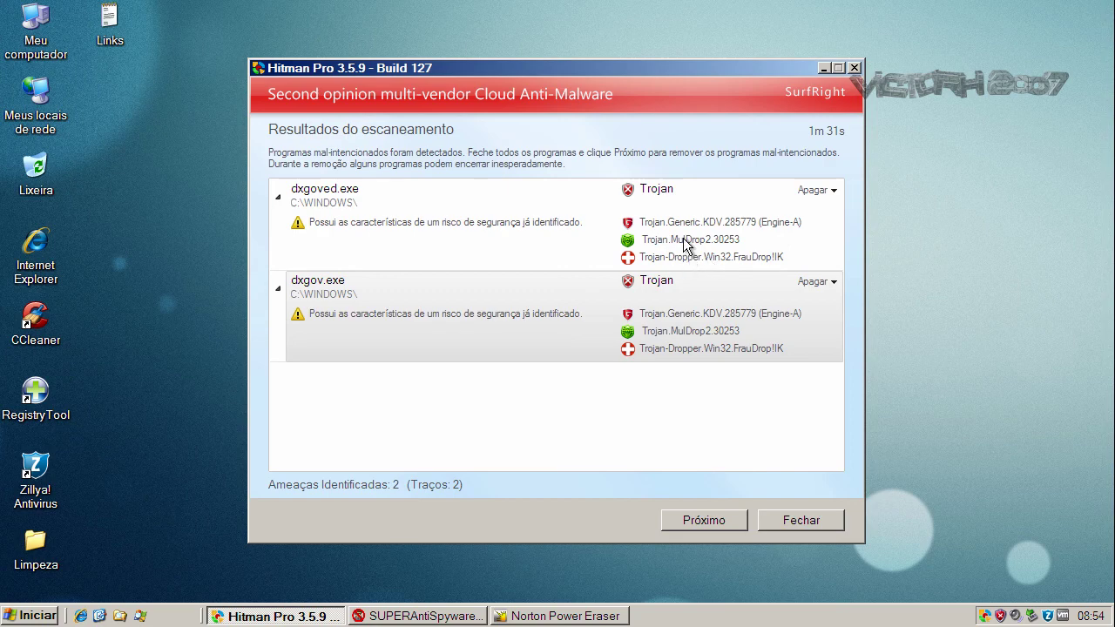
left_click(700, 524)
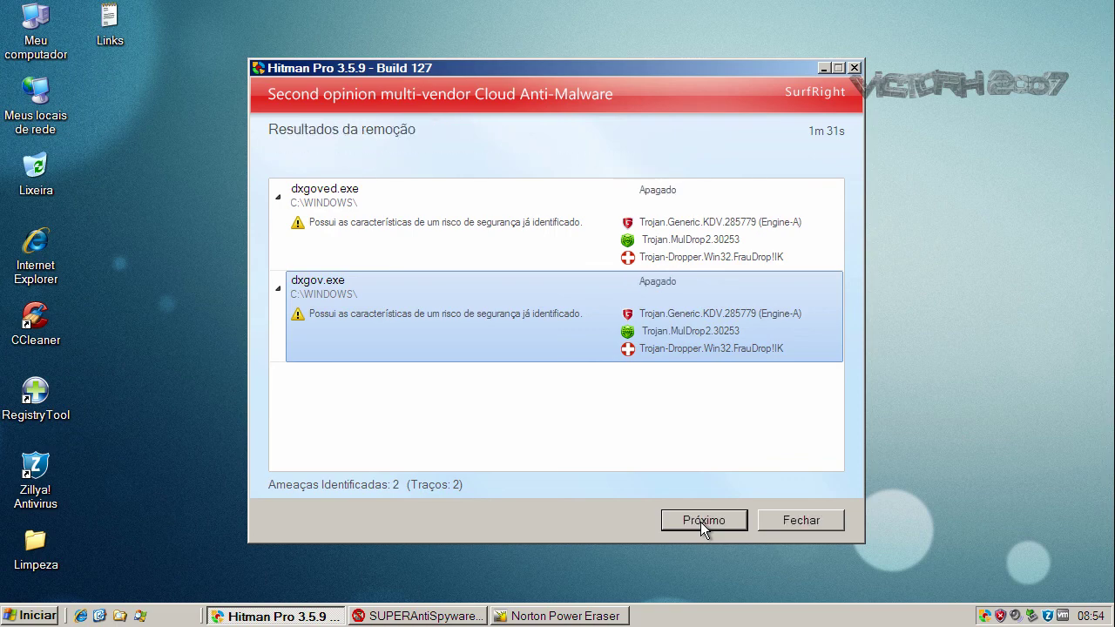
left_click(701, 522)
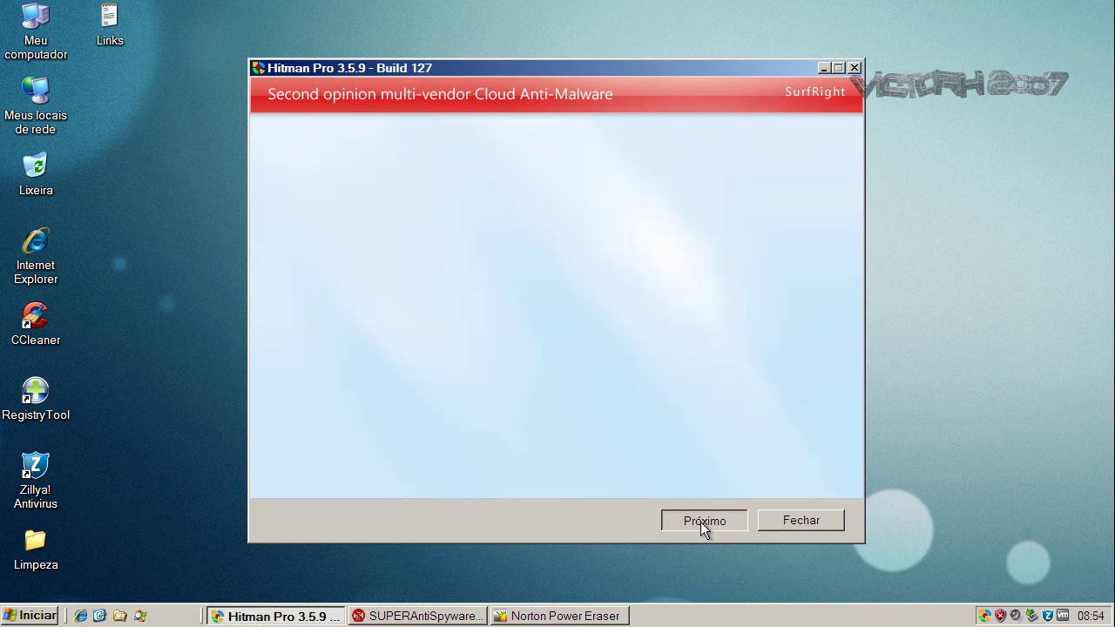
left_click(822, 519)
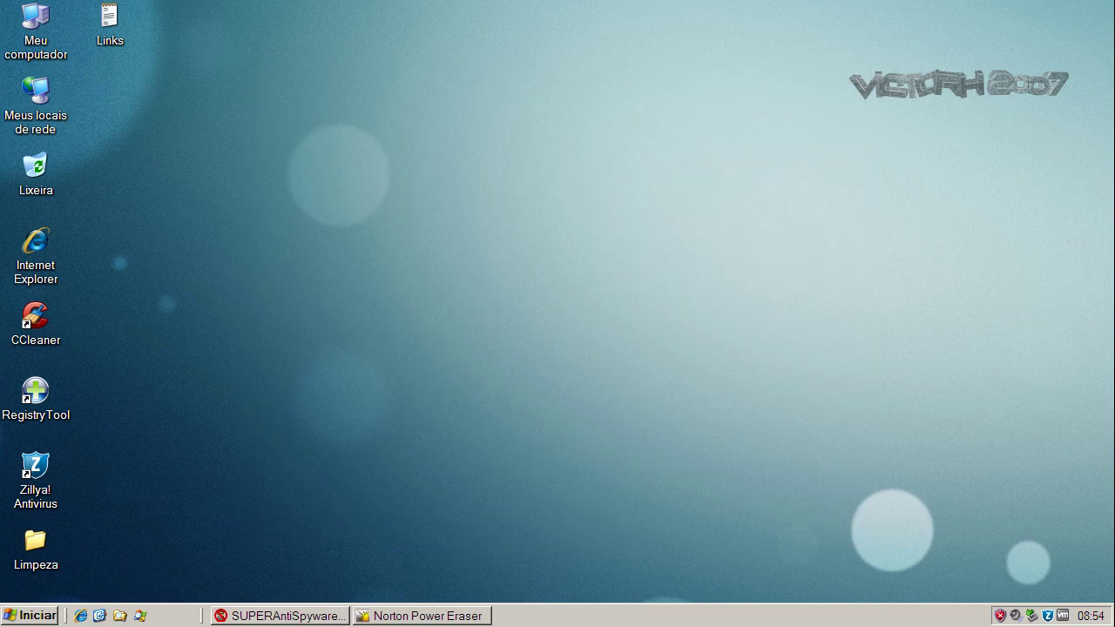
- Switch to SUPERAntiSpyware, run a quick scan of drive C: and dismiss its completion message
left_click(264, 620)
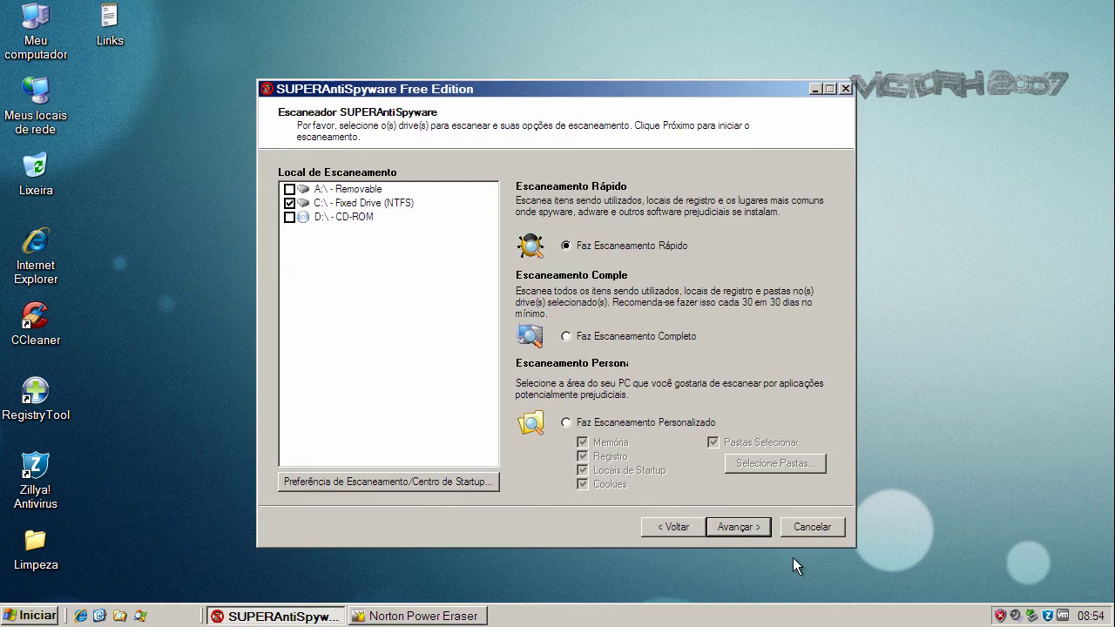
left_click(737, 528)
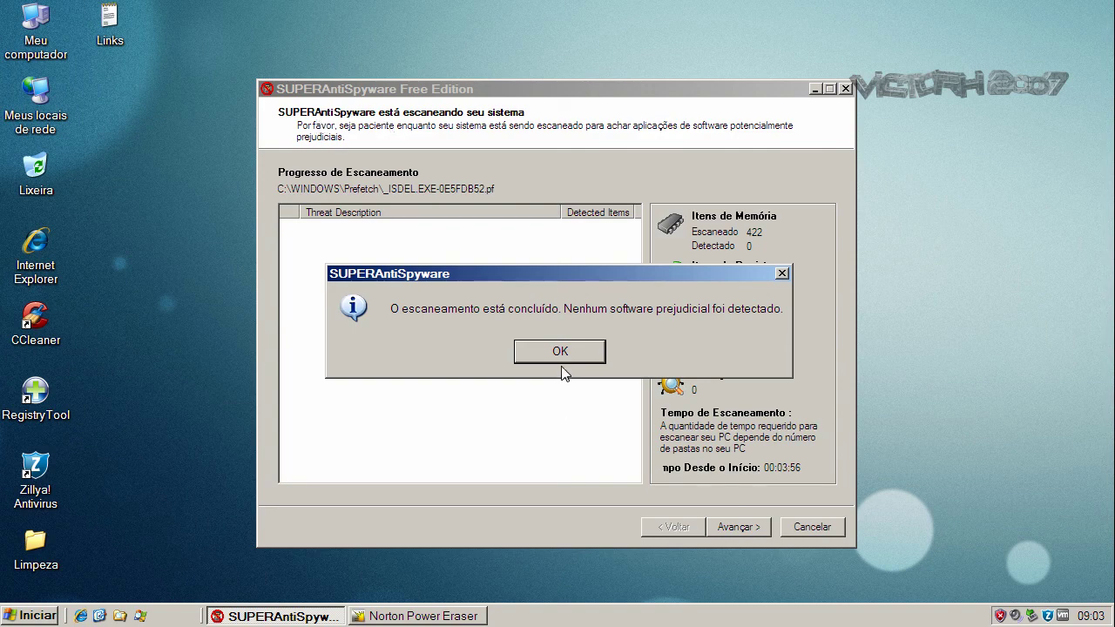
left_click(561, 355)
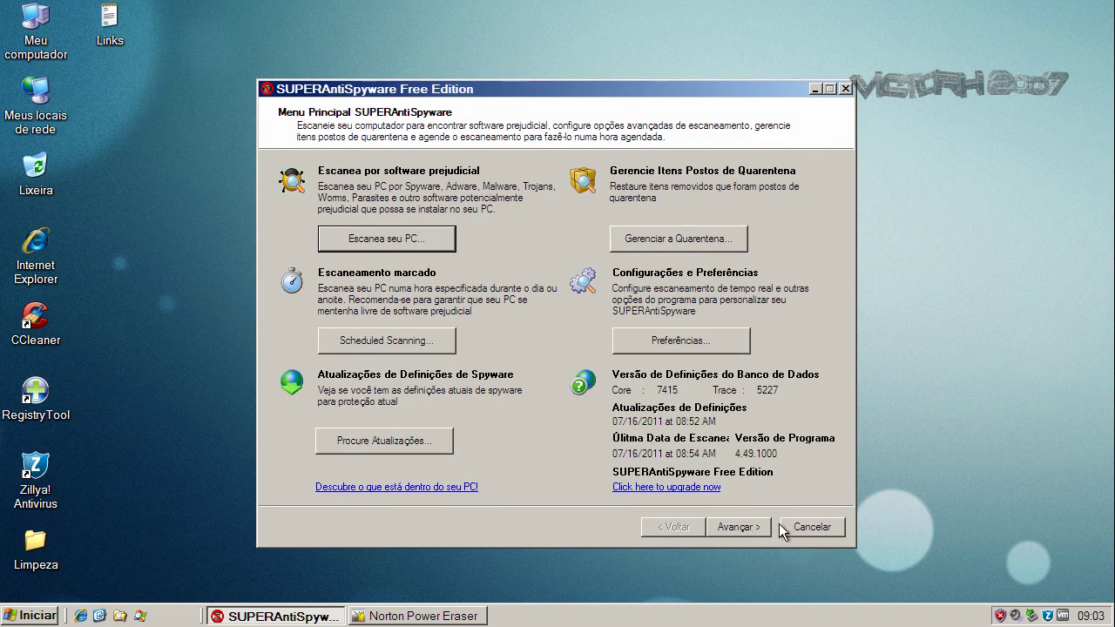
- Exit SUPERAntiSpyware, switch to Norton Power Eraser and close its completed scan report
left_click(810, 527)
left_click(305, 616)
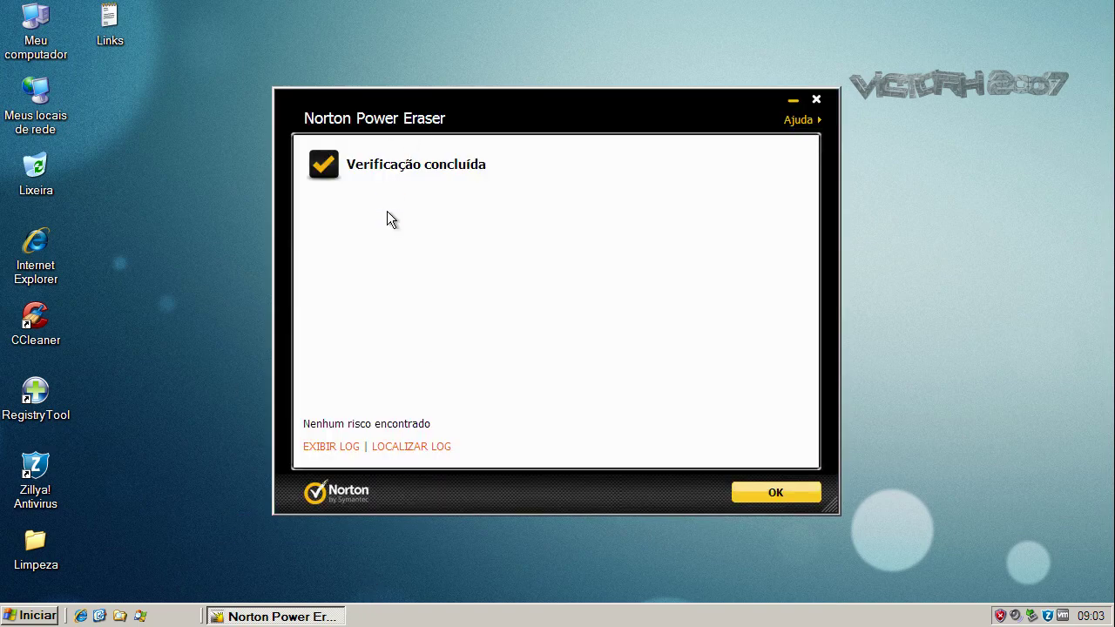
left_click(770, 494)
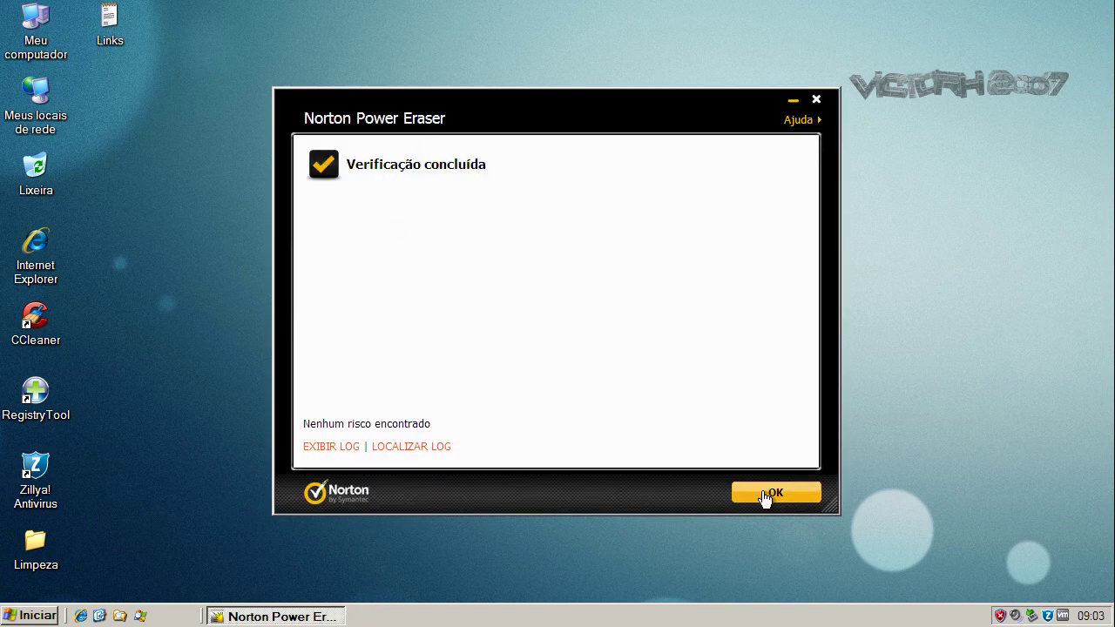
left_click(778, 493)
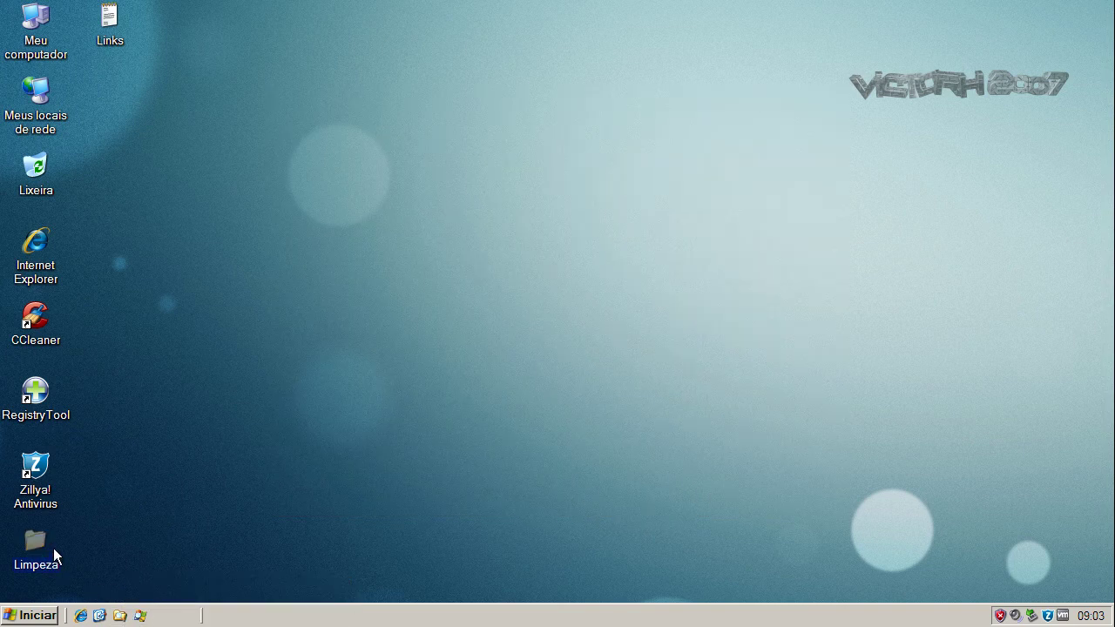
- Run the rootkit scanners tdsskiller and l0imopxd from the Limpeza folder on the desktop
double_click(53, 548)
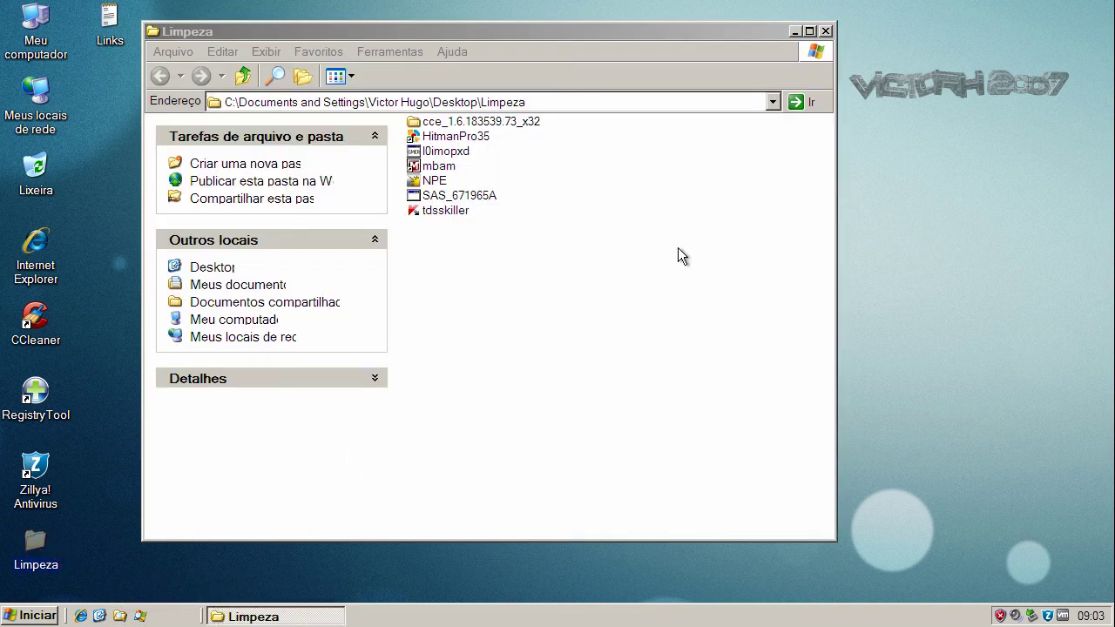
left_click(453, 213)
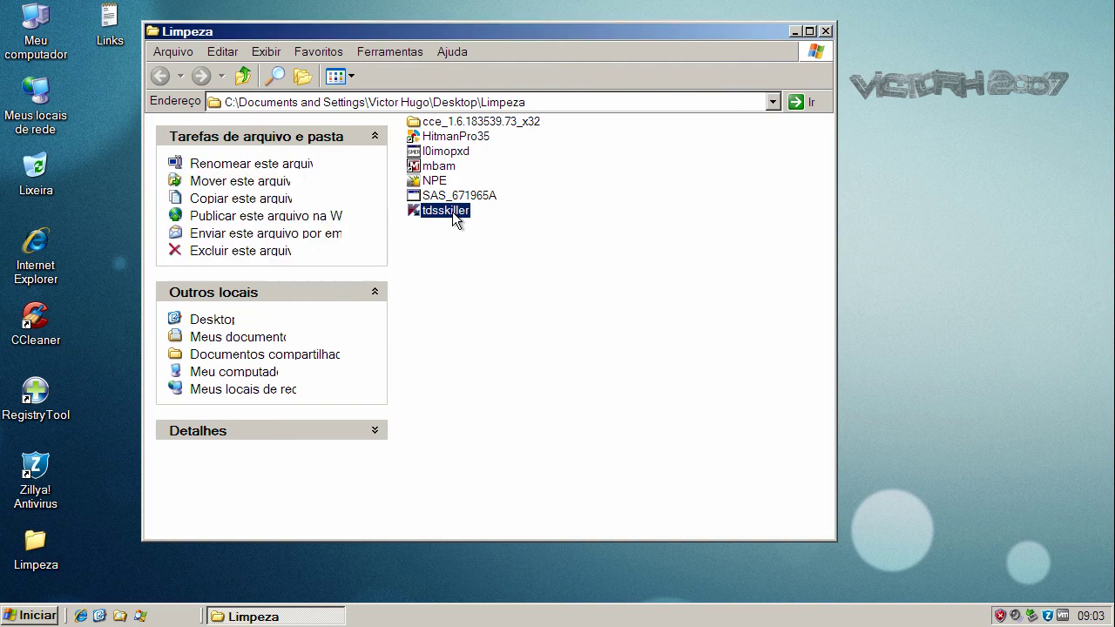
left_click(446, 153)
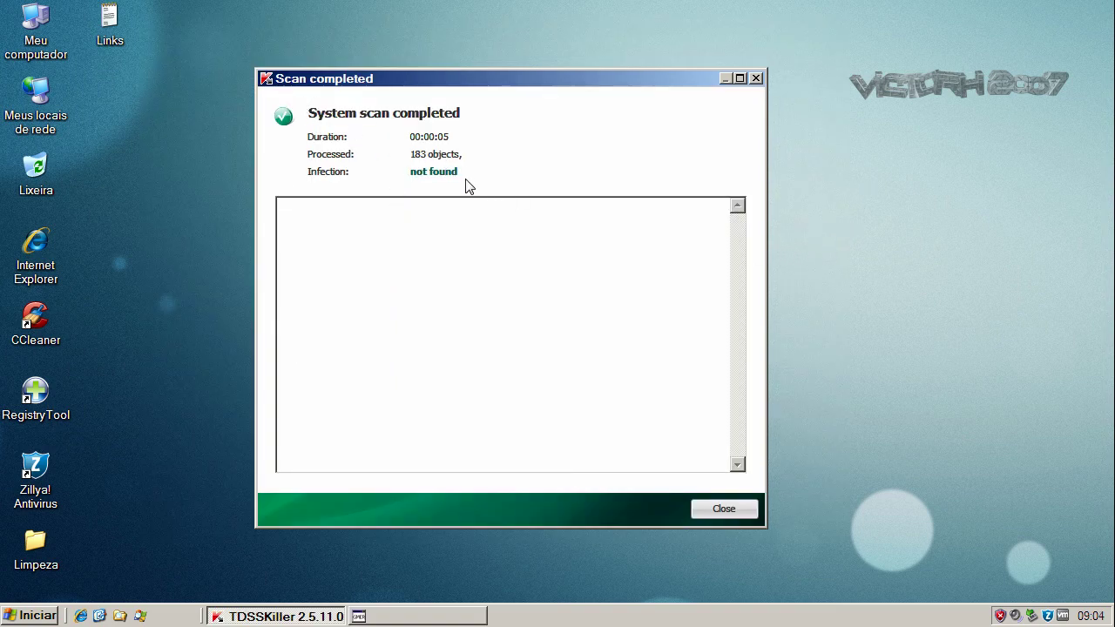
- Close the TDSSKiller scan report and program, switch to the GMER scan results and exit GMER
left_click(741, 510)
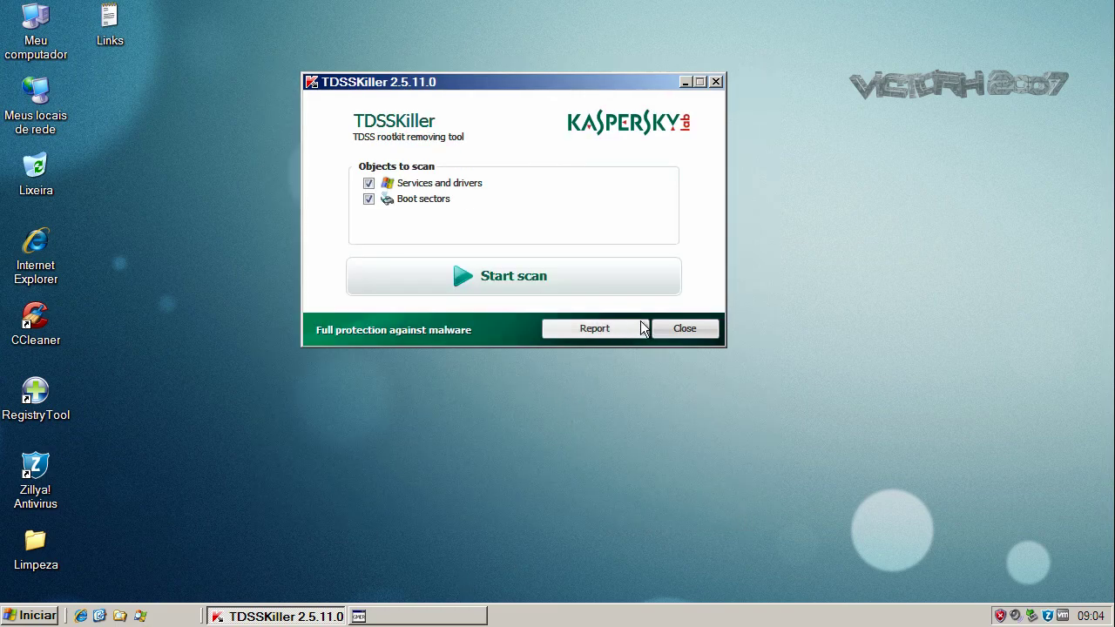
left_click(678, 329)
left_click(312, 620)
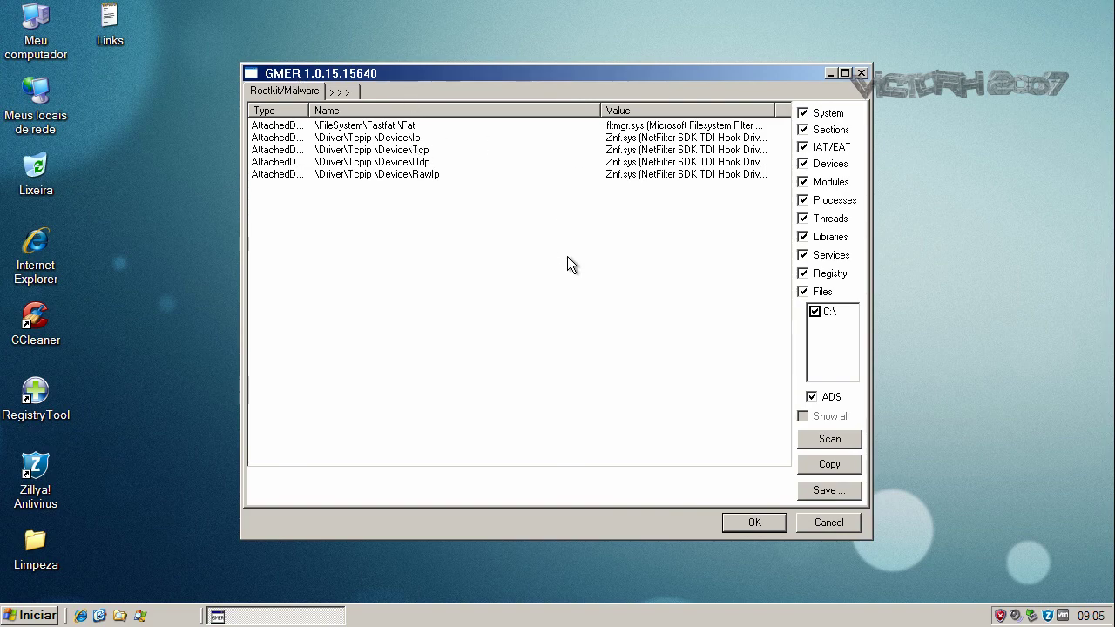
left_click(756, 525)
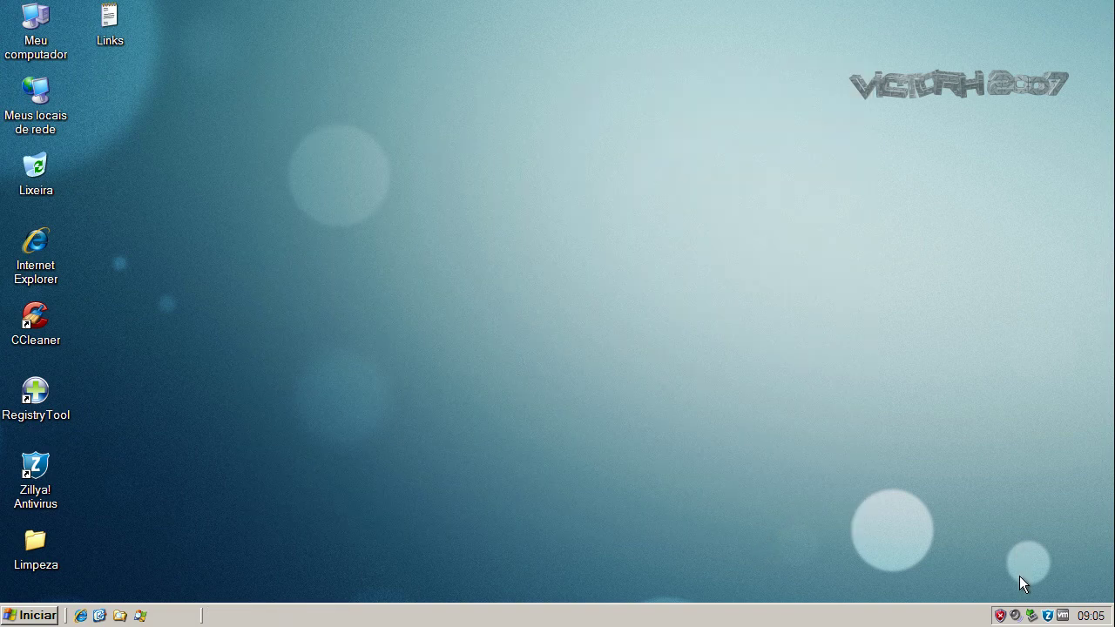
- Switch to Zillya! Antivirus and review its full scan results, active threats, premium license information and protection tool settings
double_click(1046, 615)
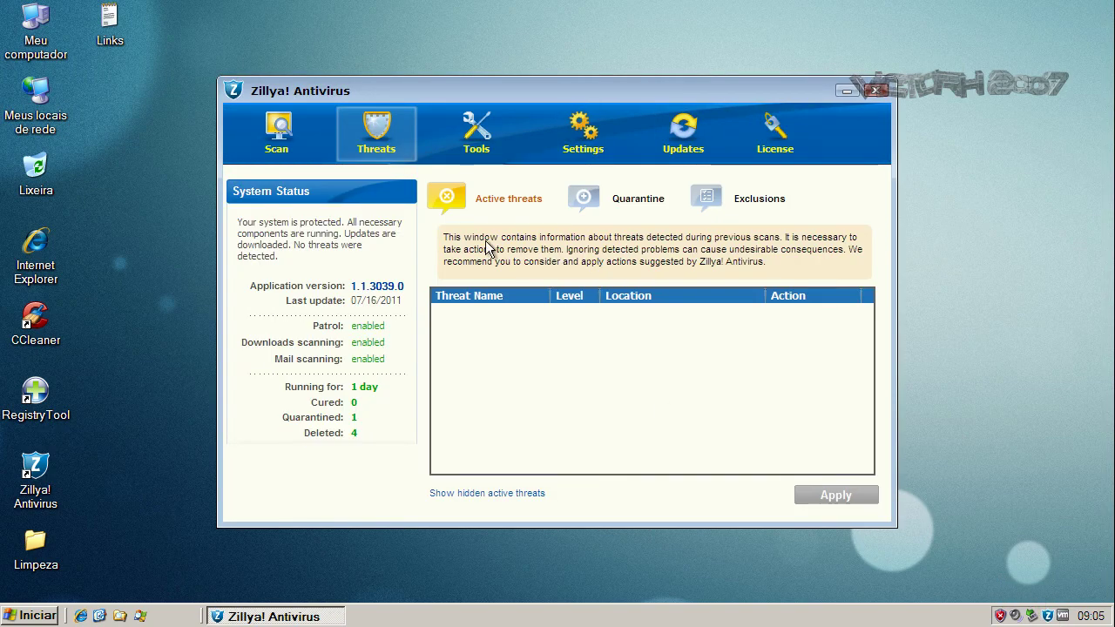
left_click(290, 126)
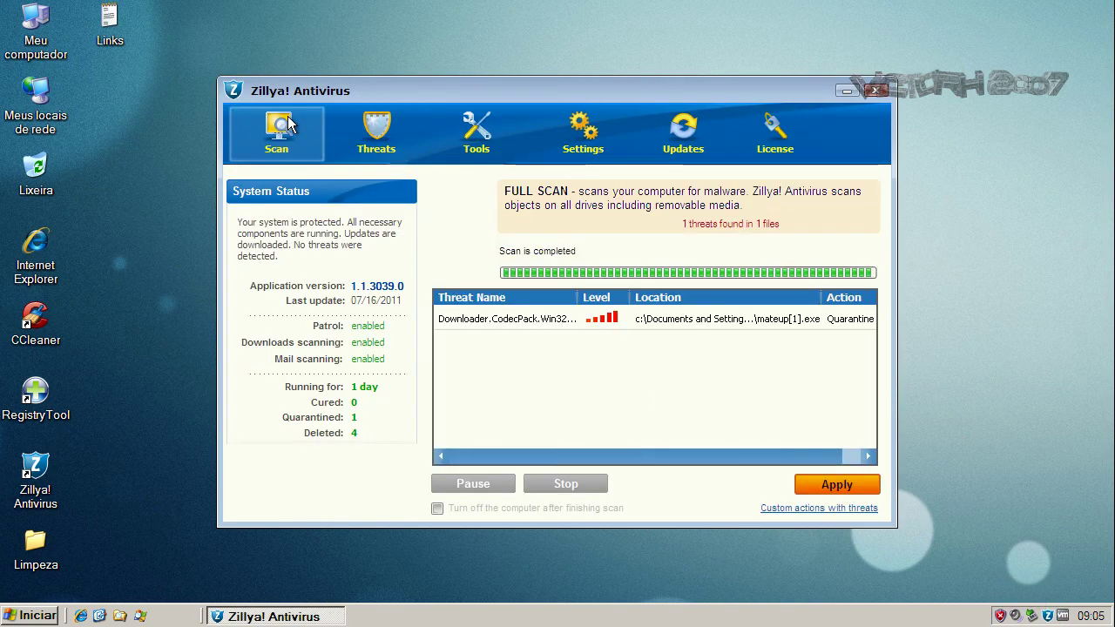
left_click(408, 143)
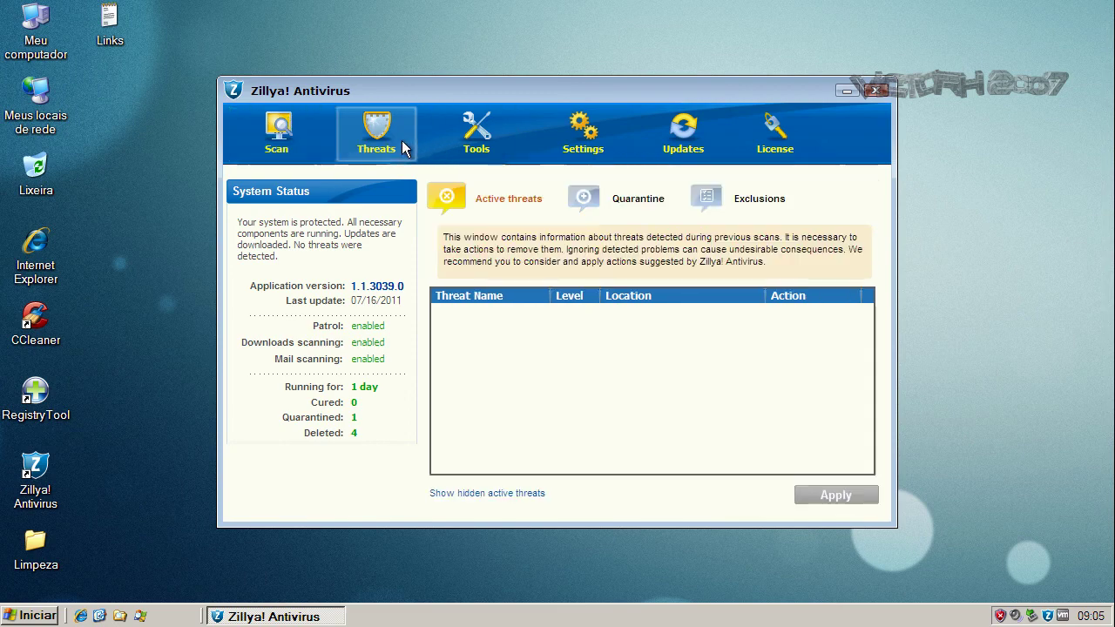
left_click(465, 148)
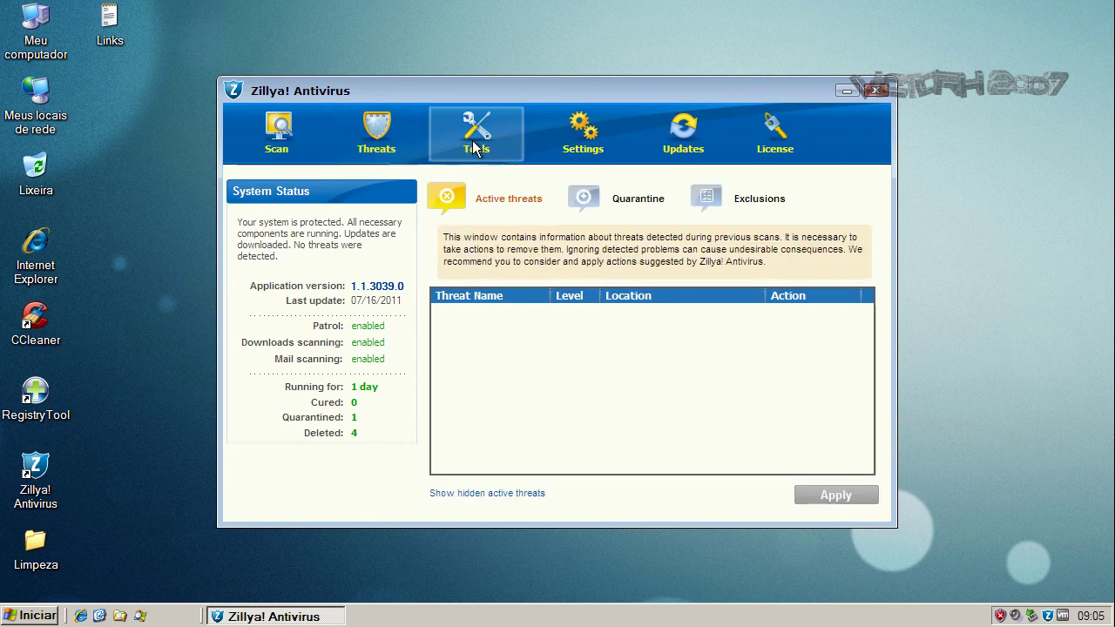
left_click(356, 148)
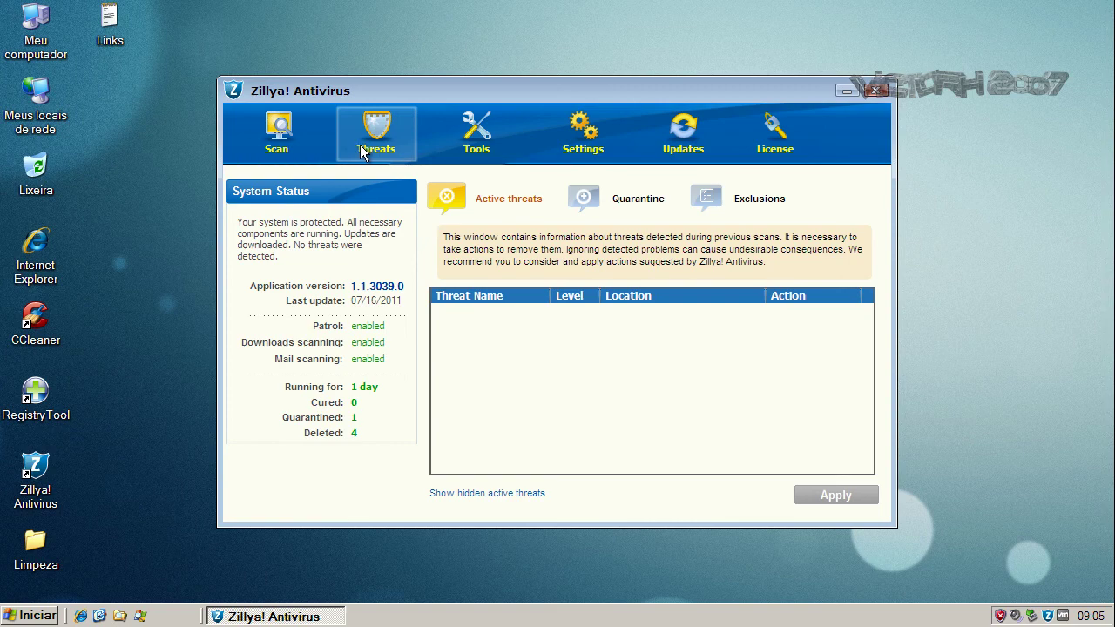
left_click(775, 139)
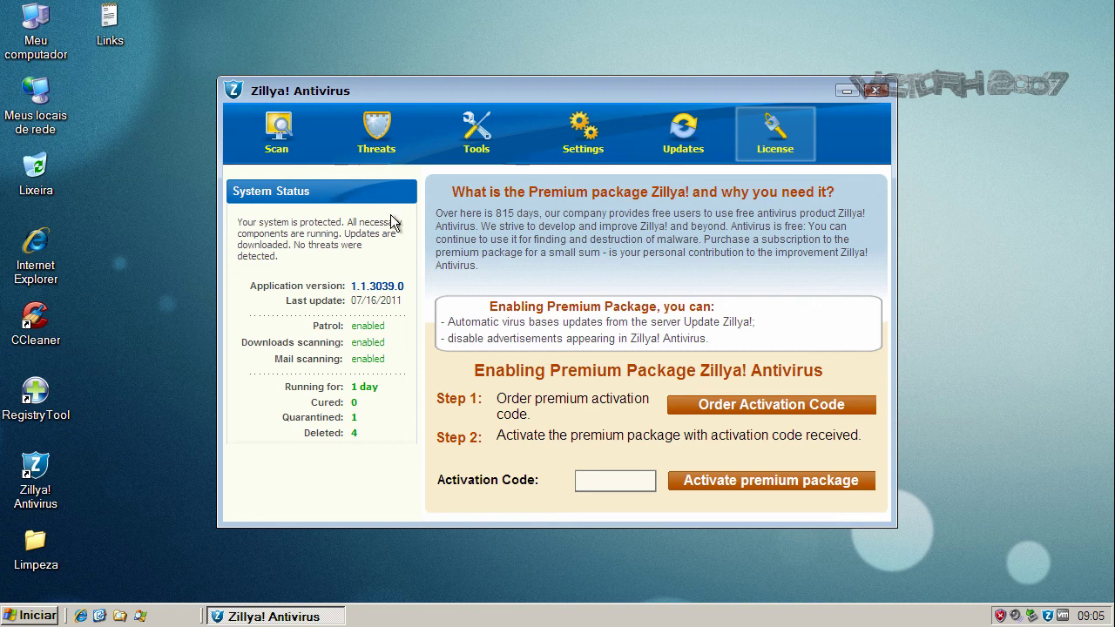
left_click(476, 130)
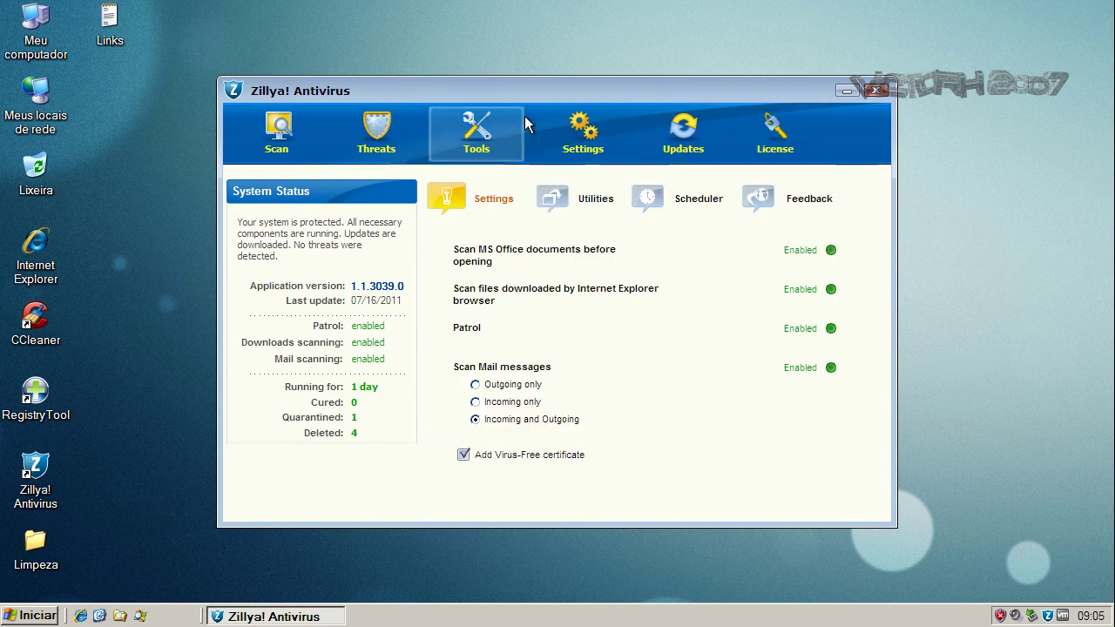
left_click(376, 127)
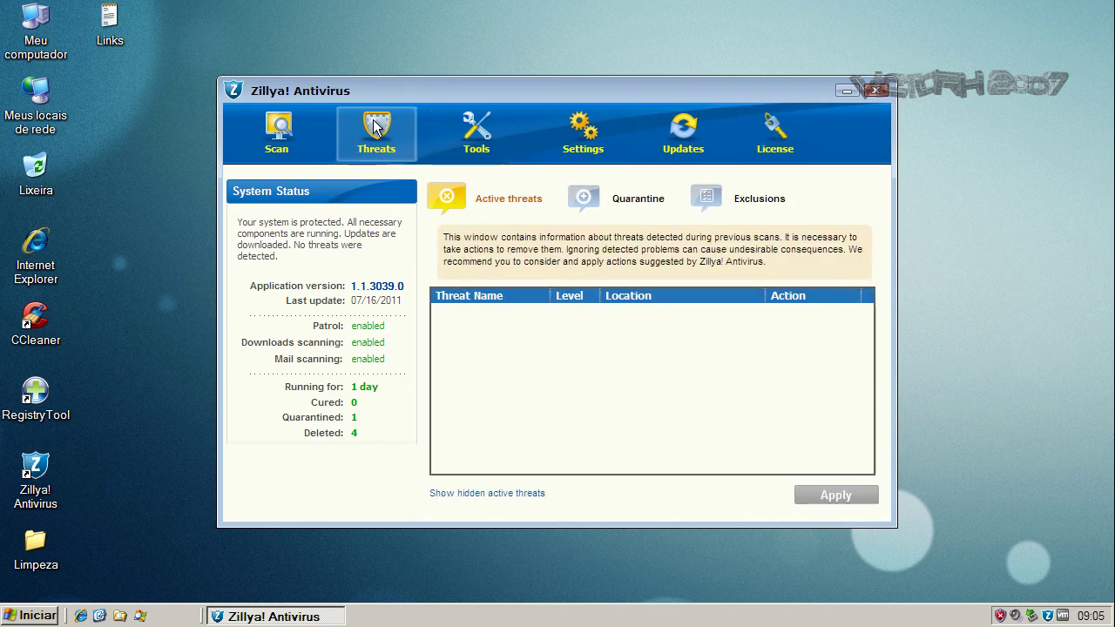